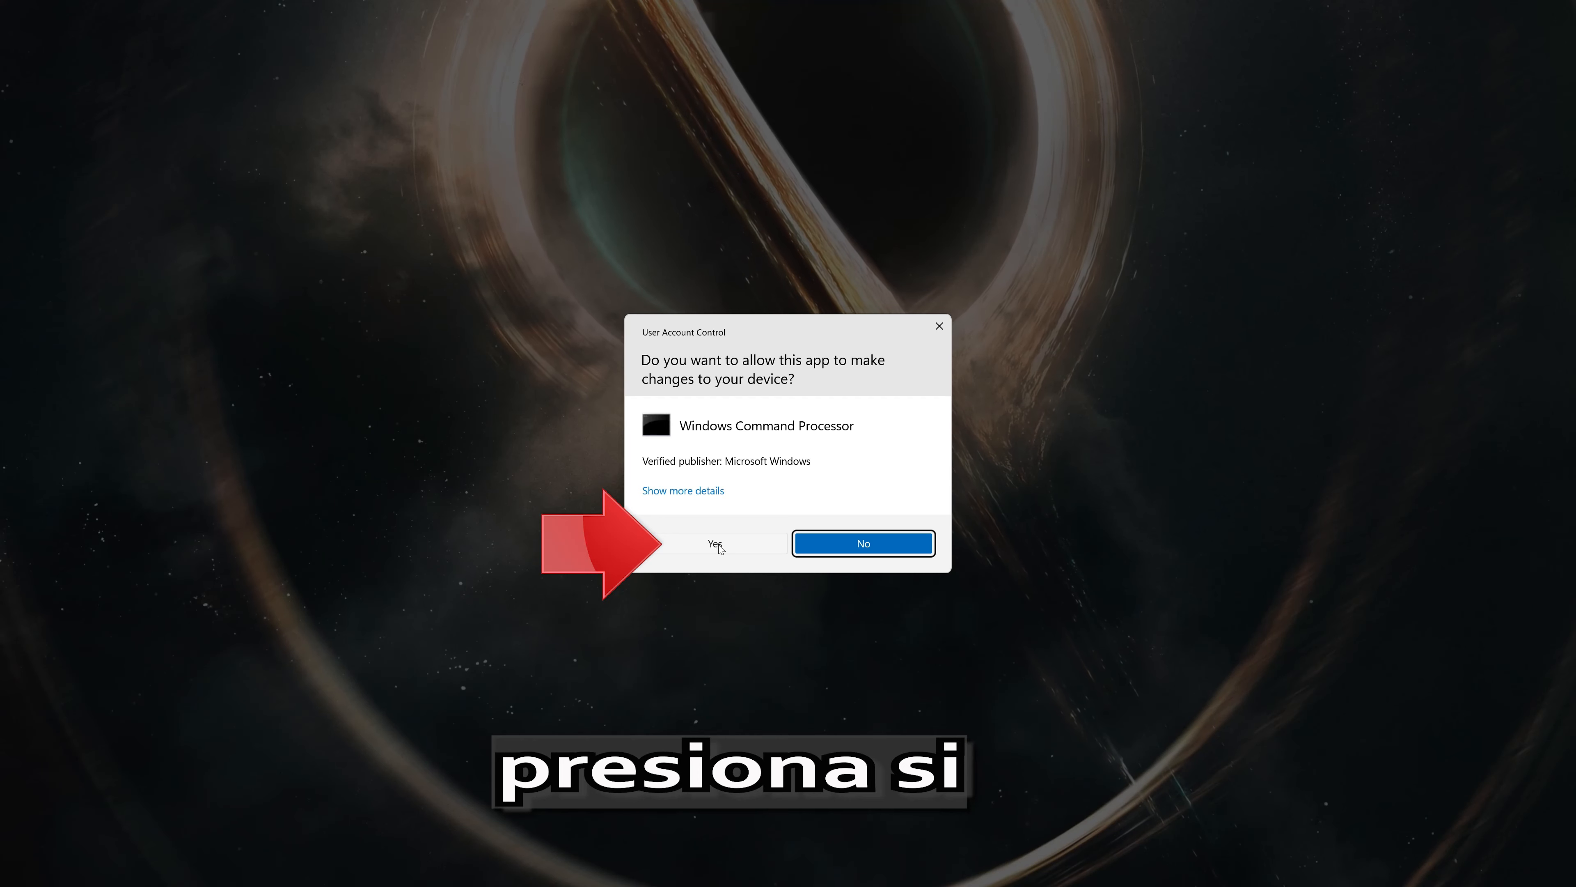
- Allow the Windows Command Processor to make changes and run chkdsk e: /f /r in the elevated Command Prompt
click(718, 545)
drag(428, 75, 635, 281)
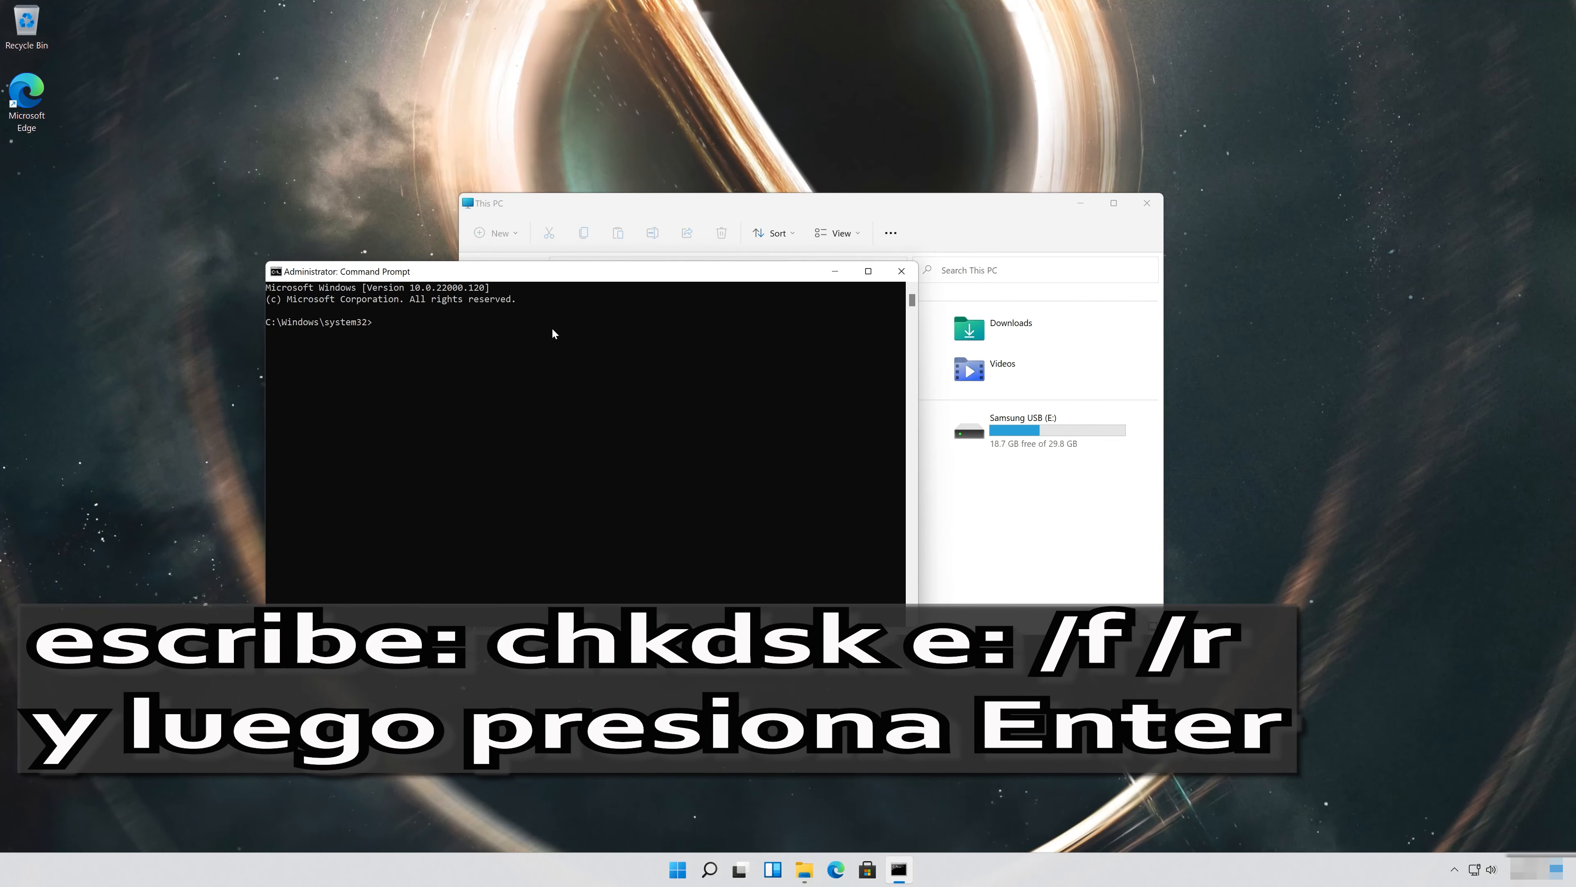
text(chkdsk)
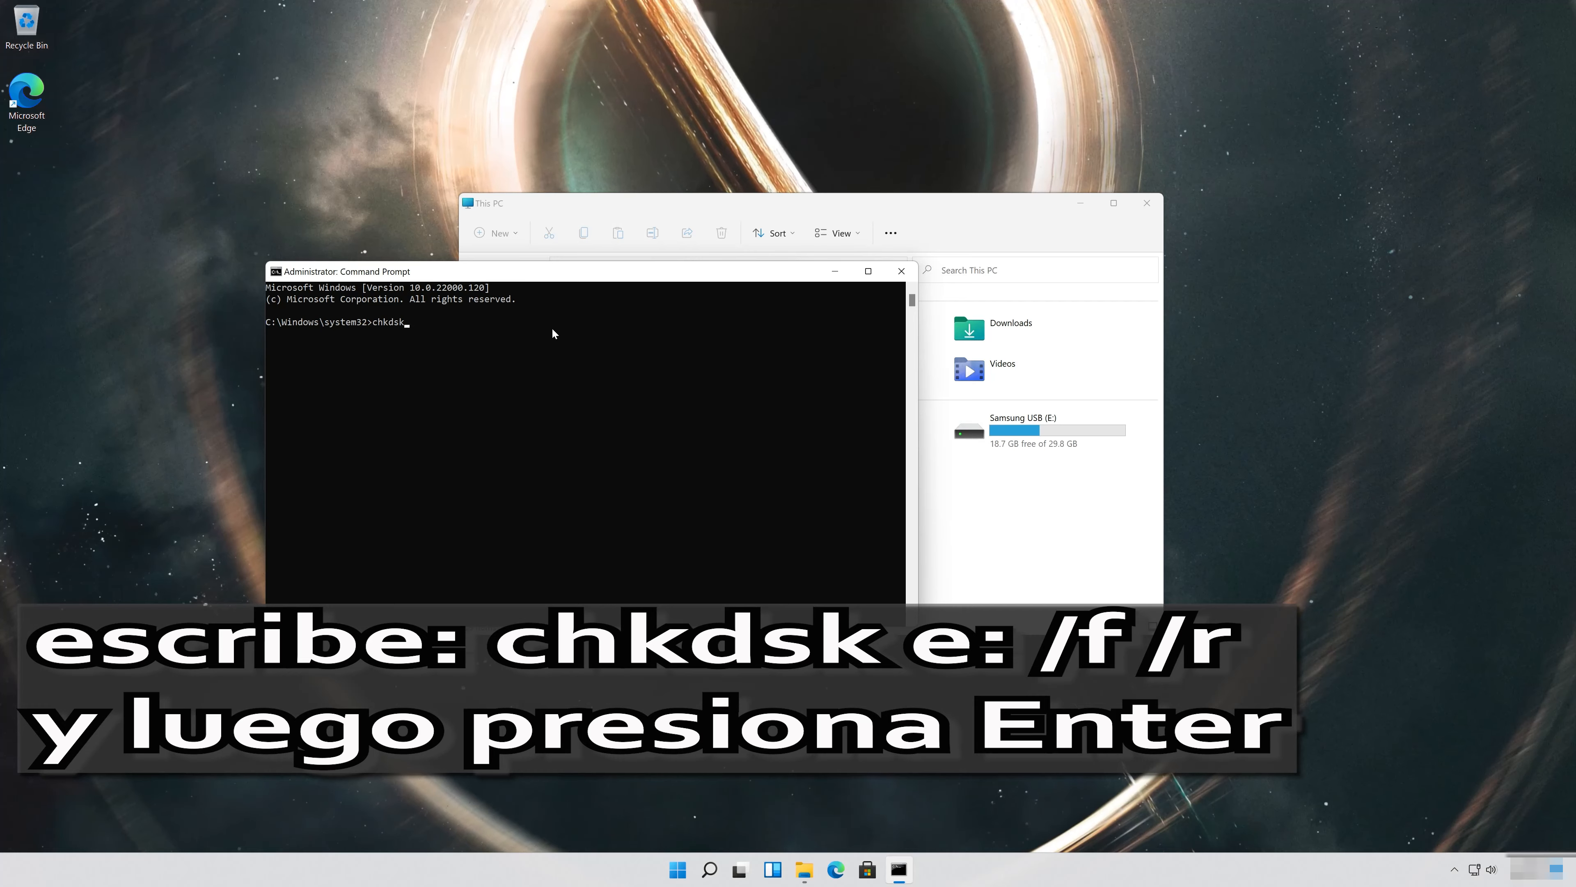
text( e:)
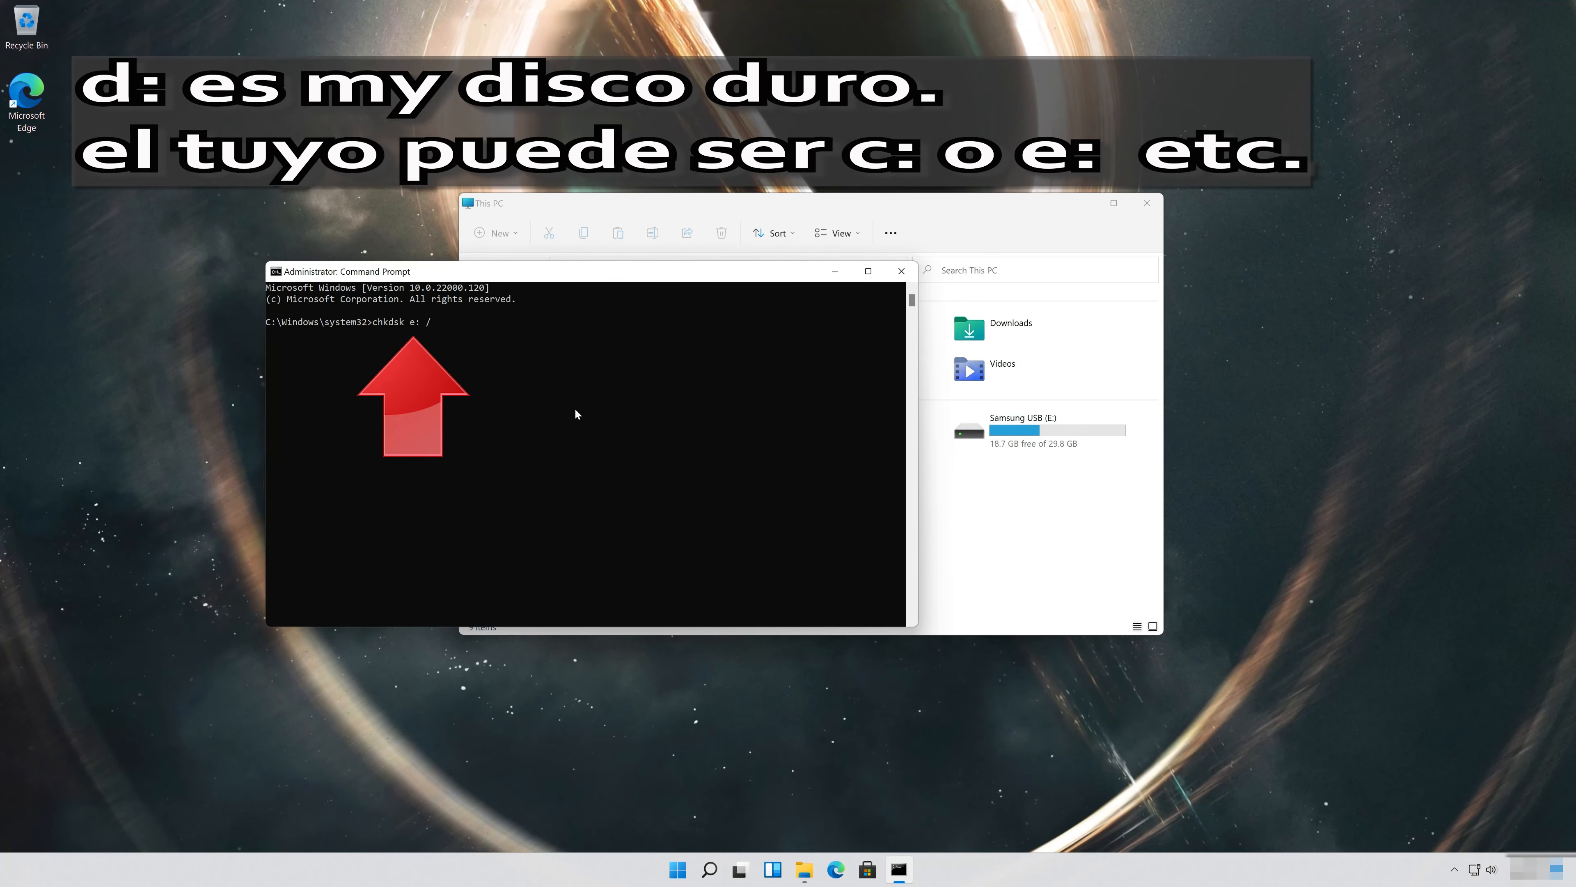
text( /f /r)
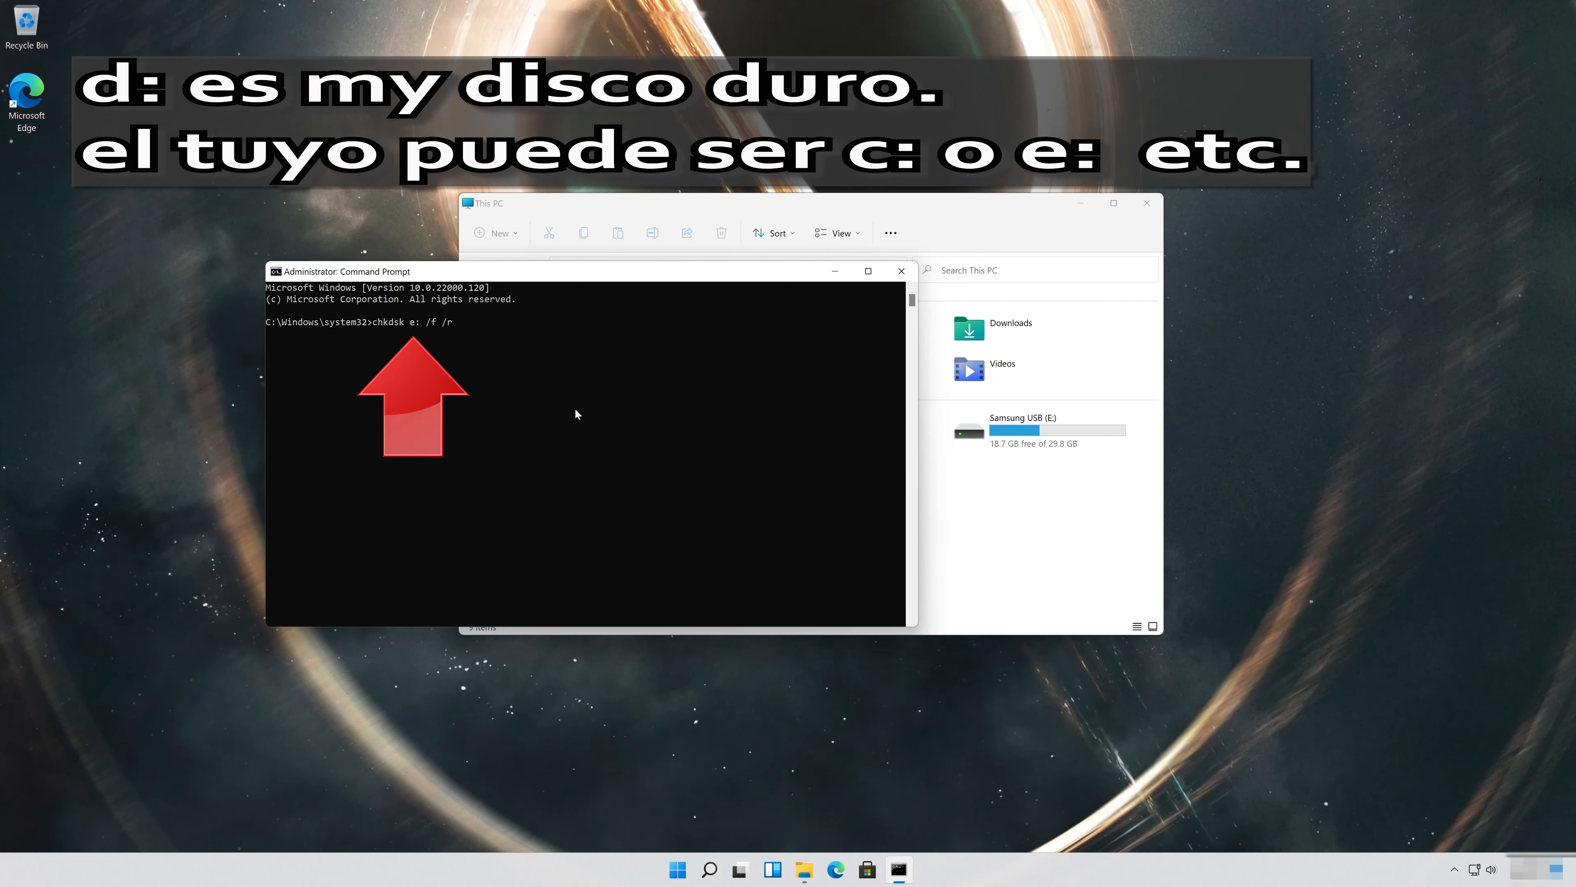
key(Return)
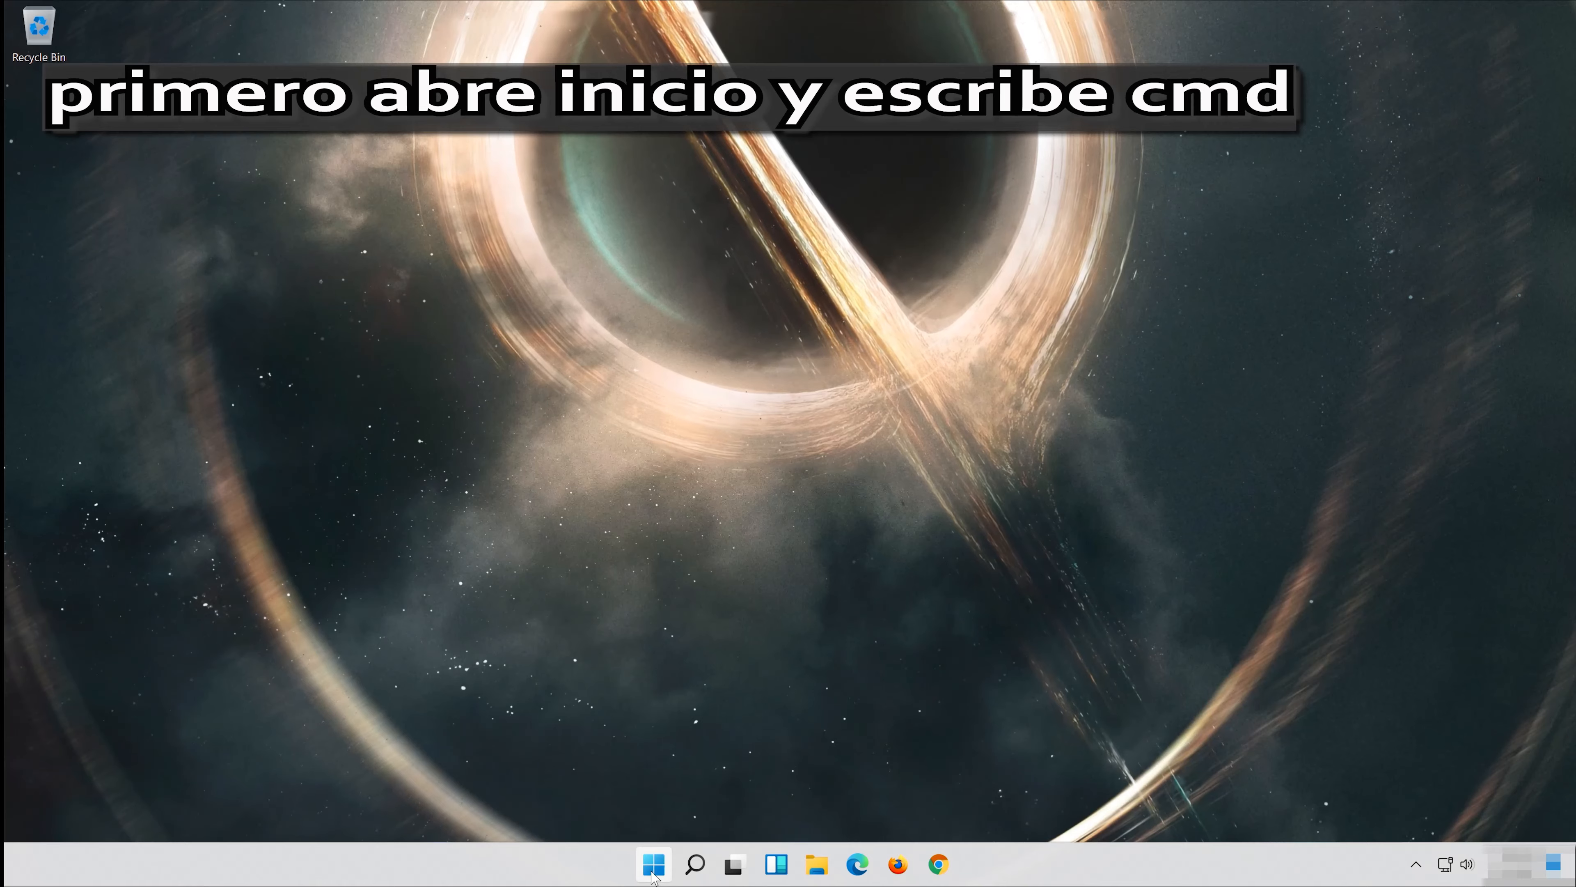
- Search for cmd, run Command Prompt as administrator with elevation approved, and move its window toward the middle of the desktop
click(652, 869)
text(cmd)
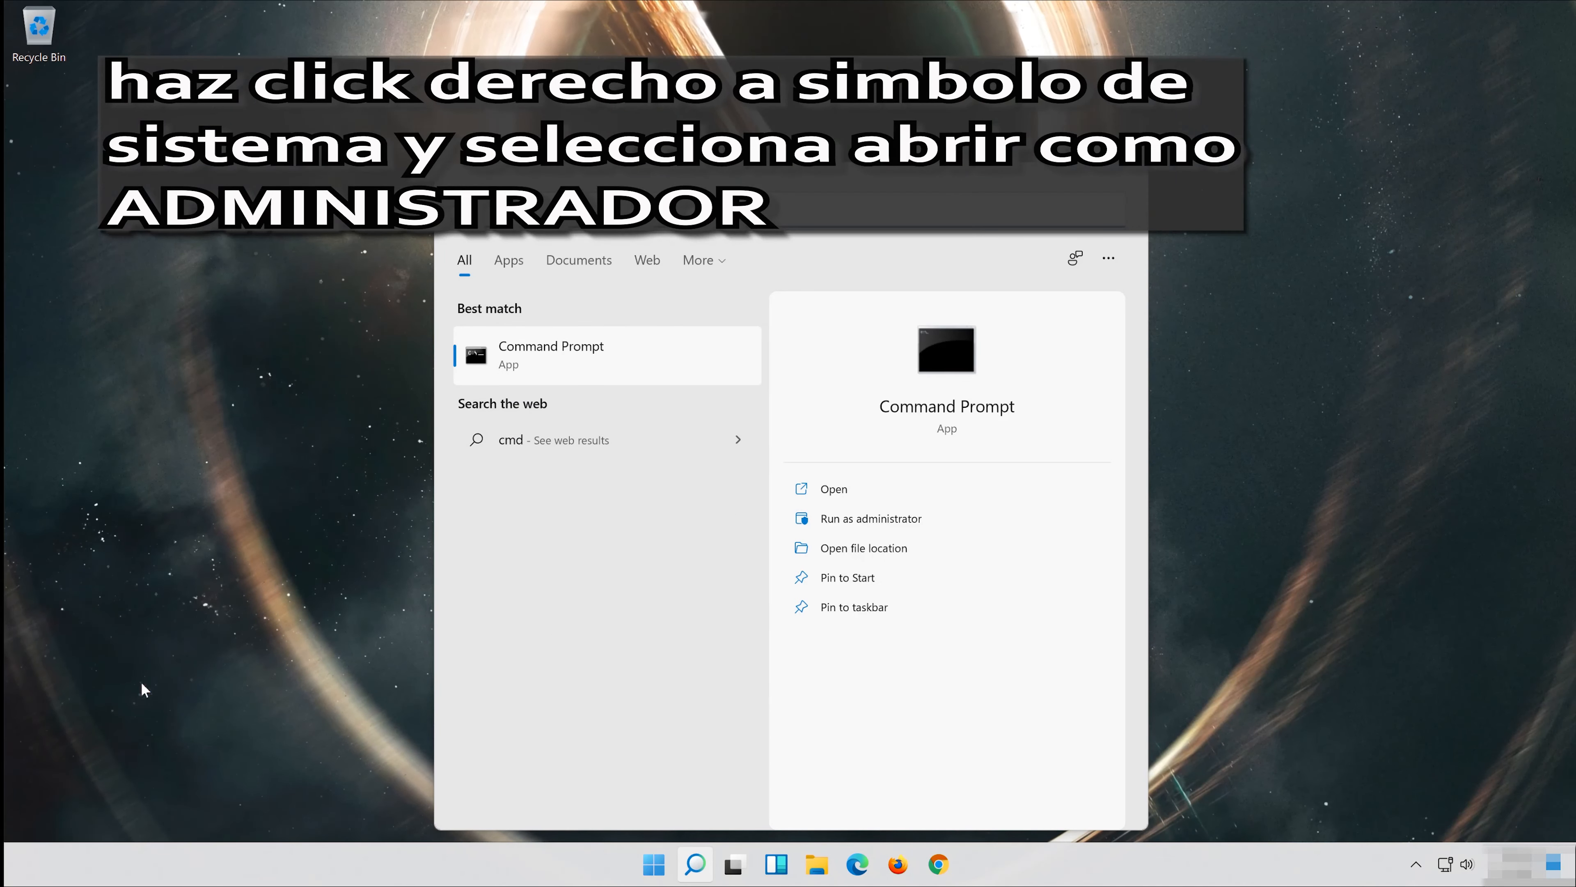
right_click(585, 345)
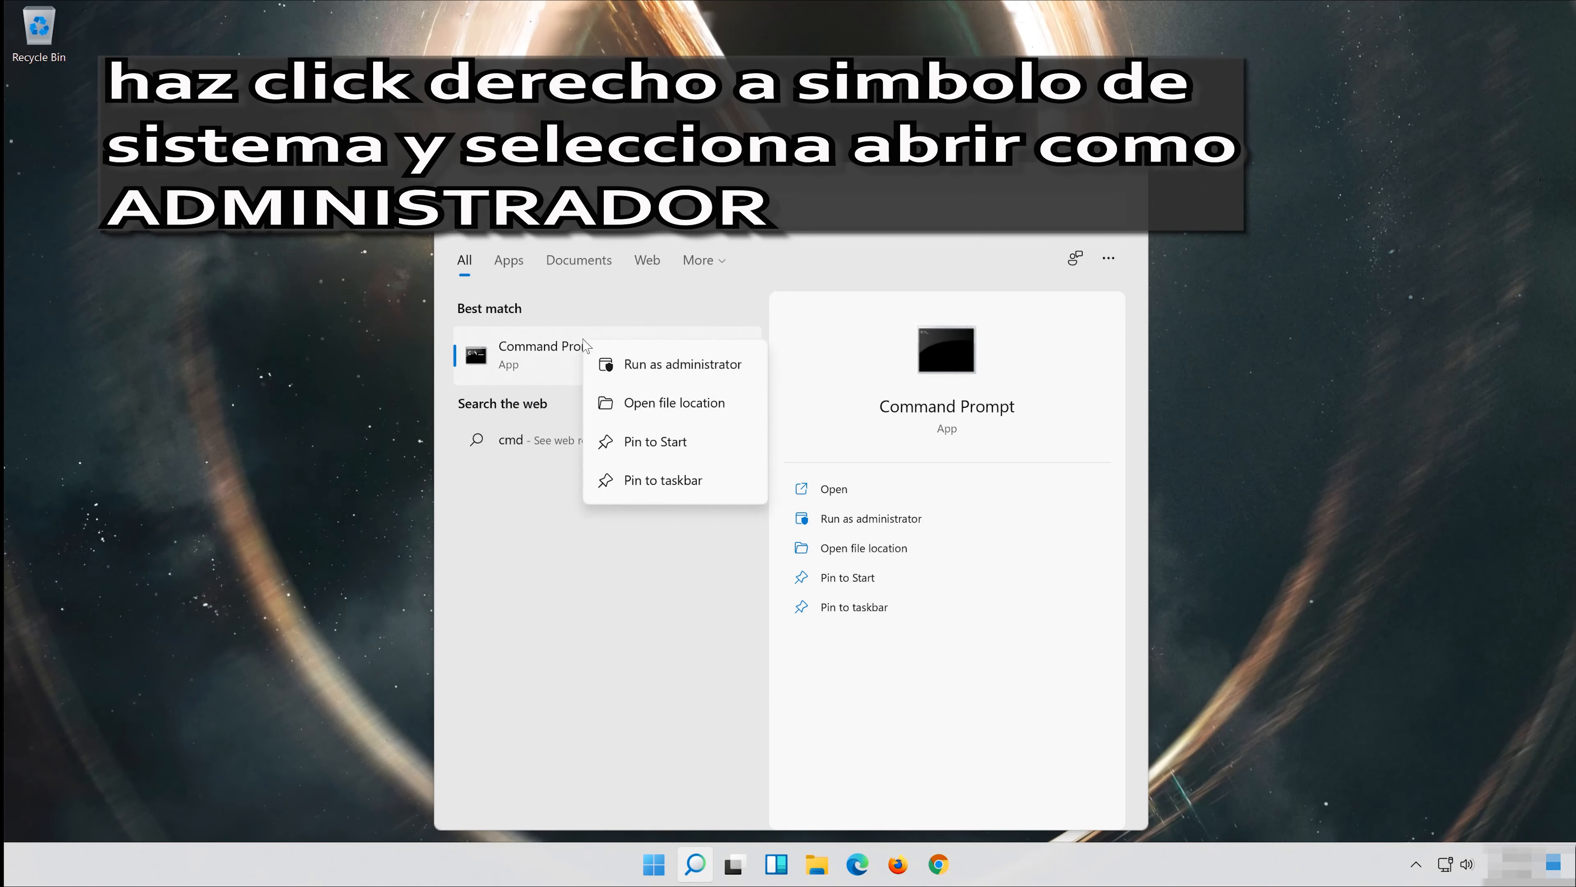
click(684, 366)
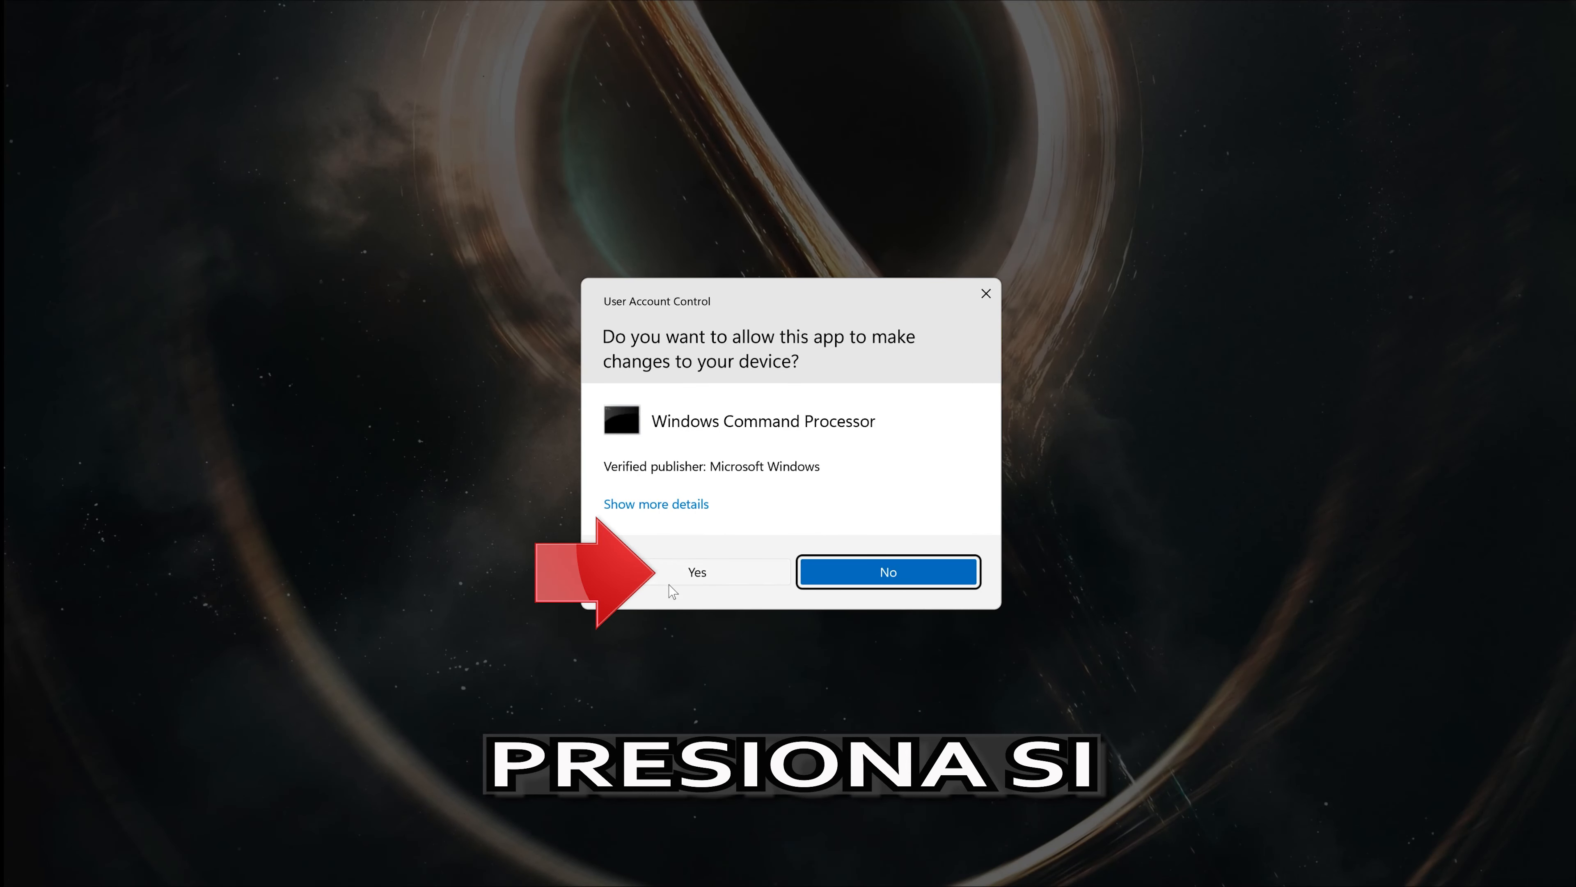
click(729, 567)
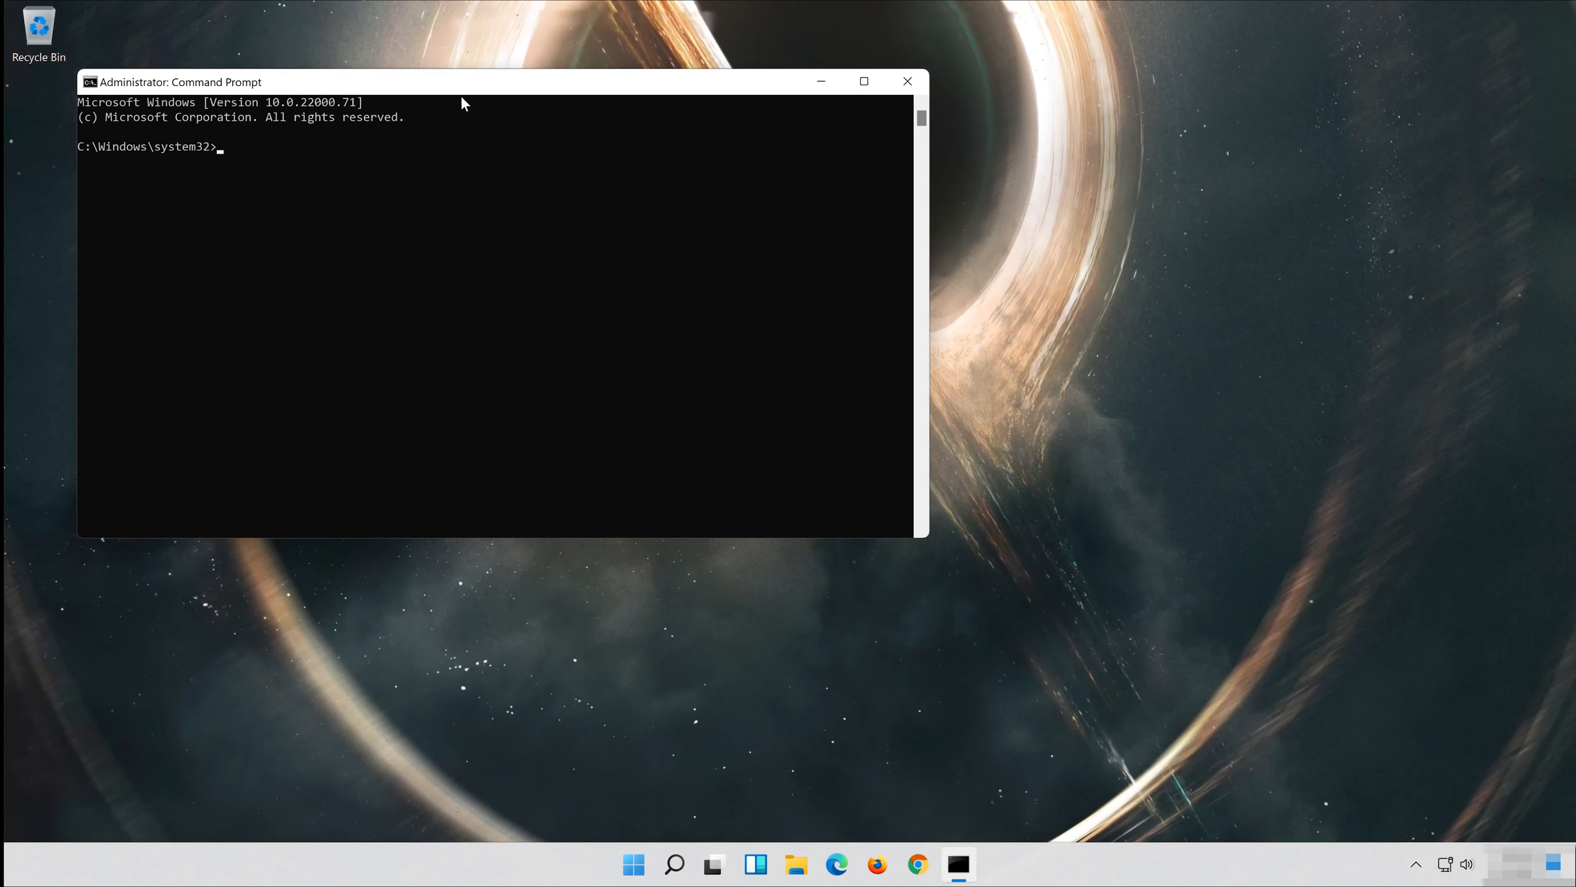
drag(457, 99, 793, 174)
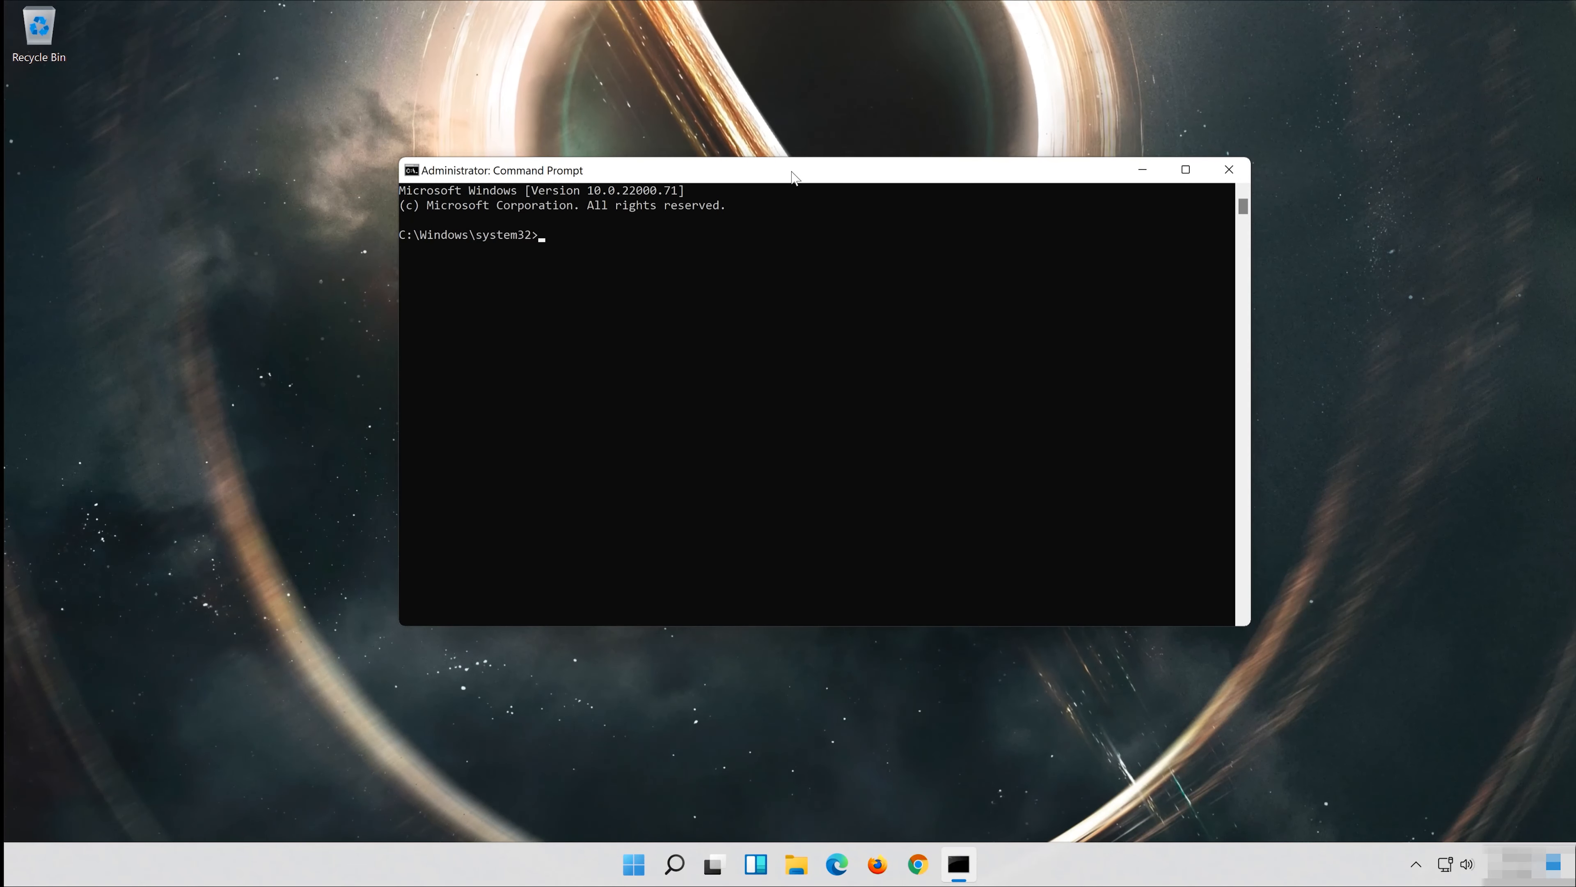
- Run Dism /Online /Cleanup-Image /RestoreHealth in the Command Prompt
text(Dism )
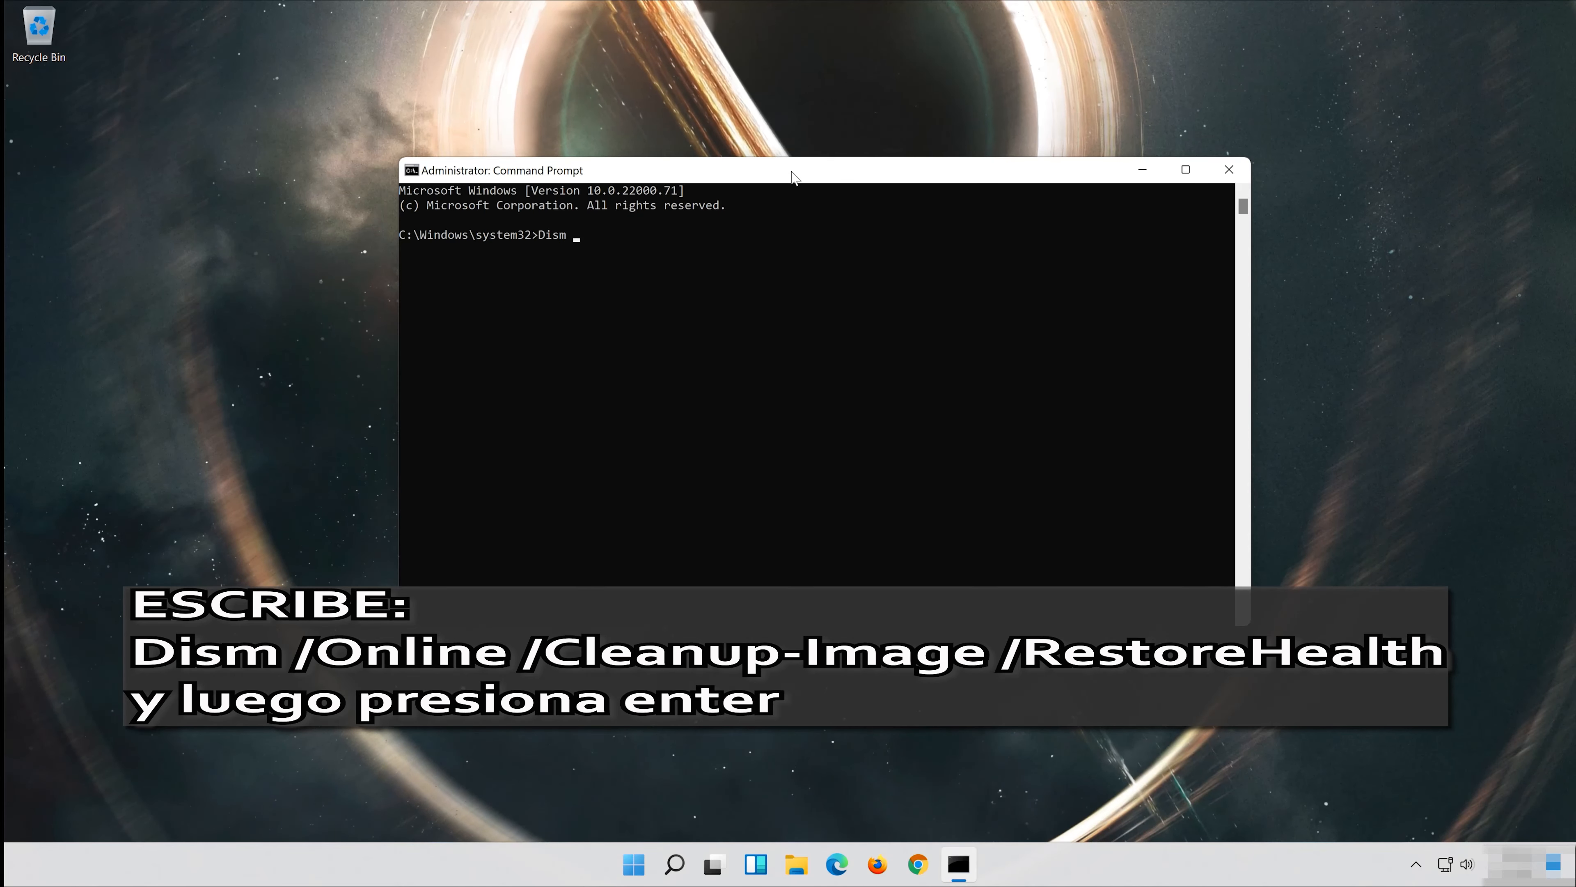
text(/)
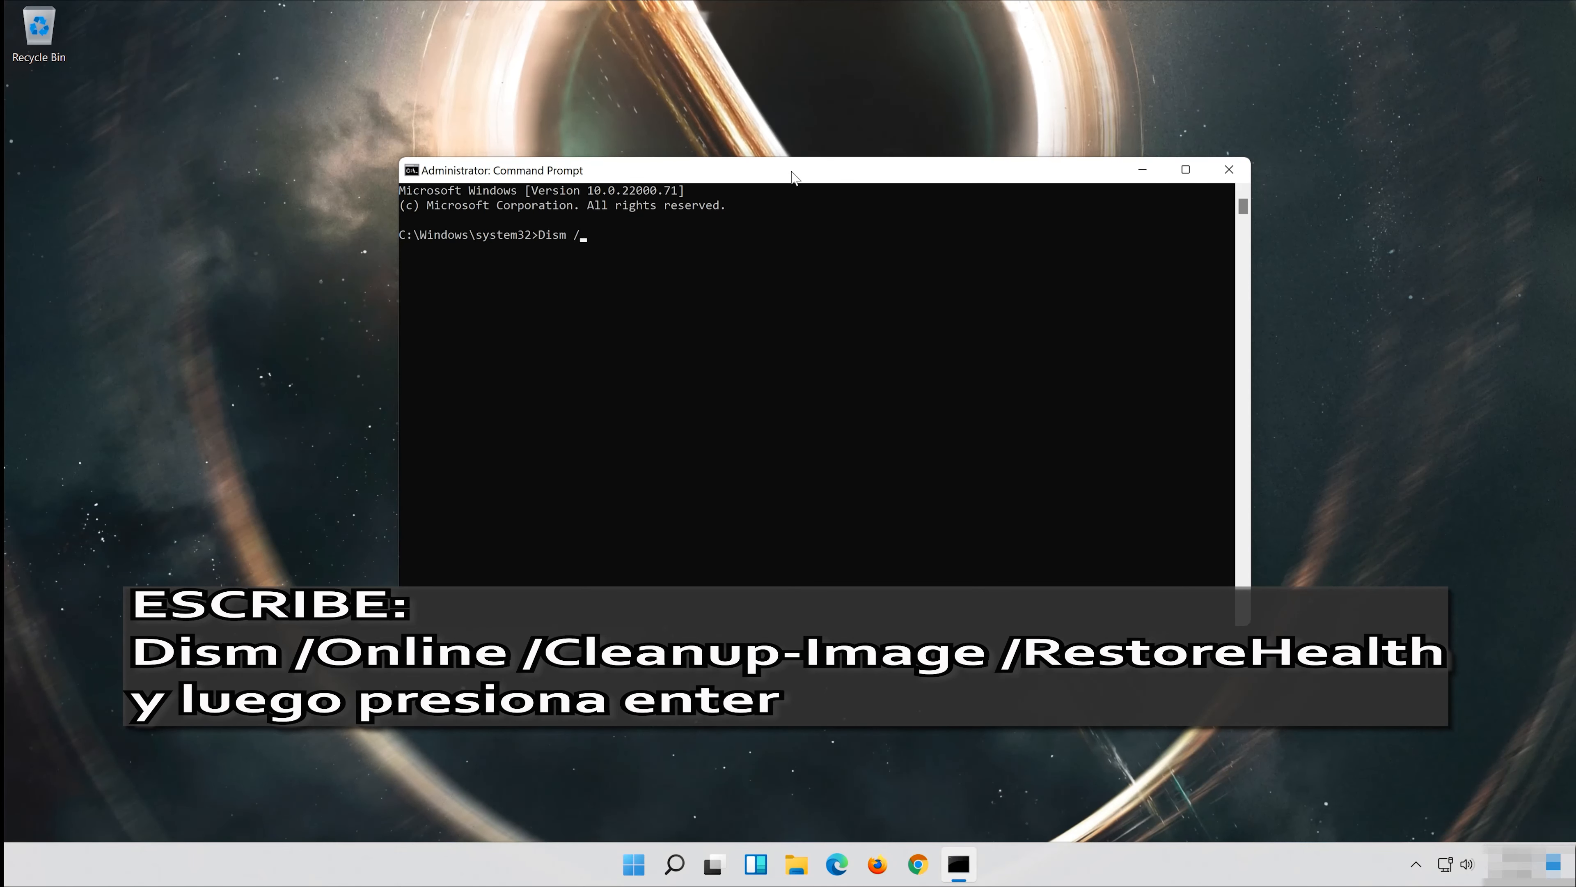
text(Online /)
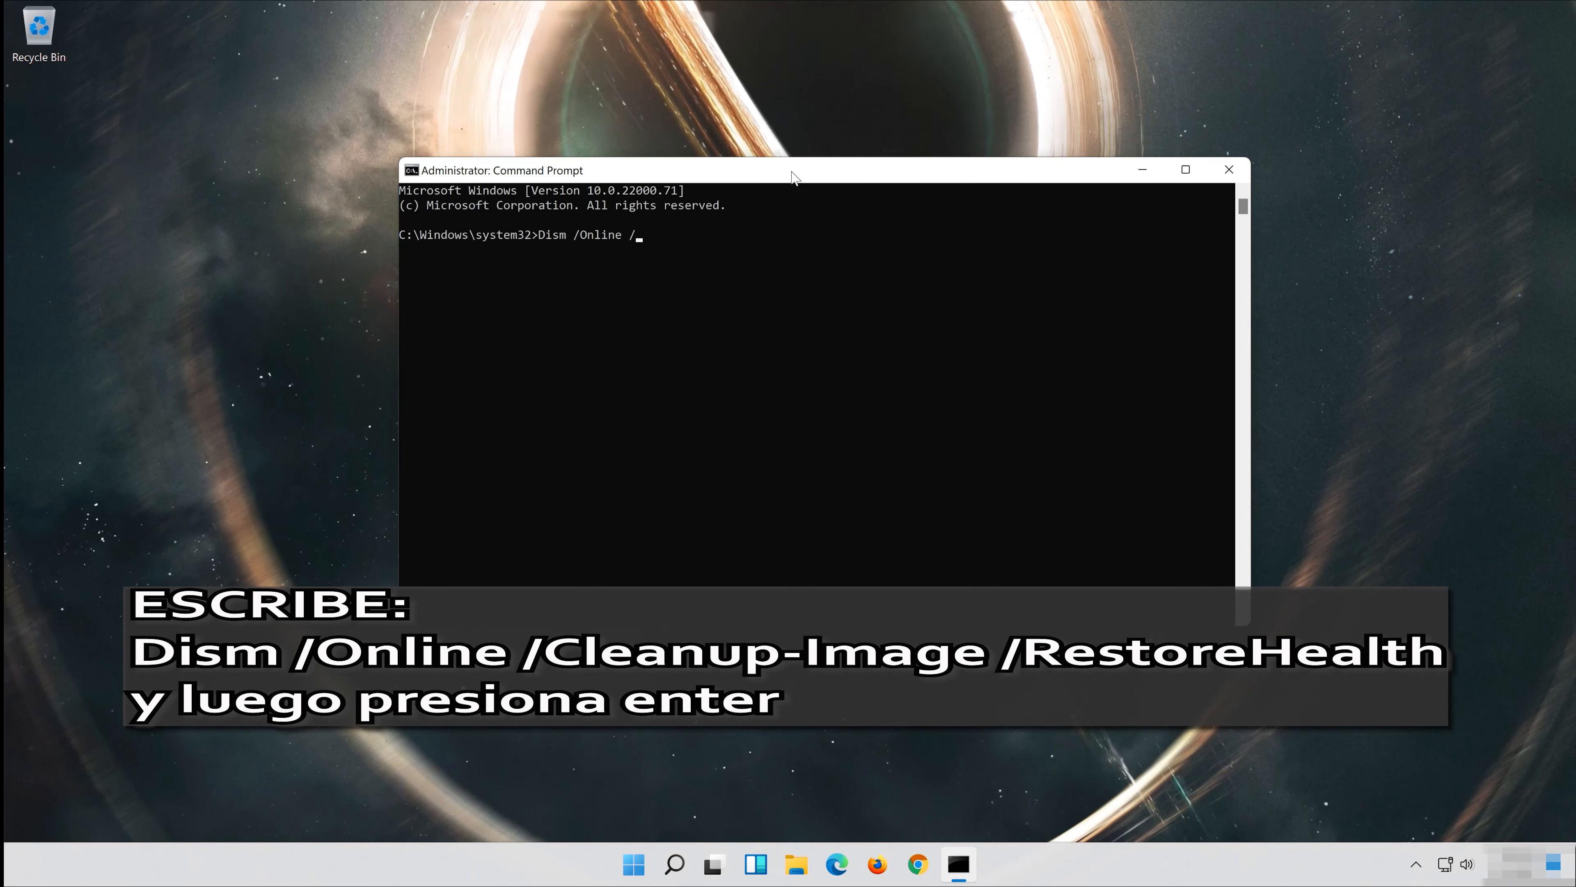
text(Cleanup)
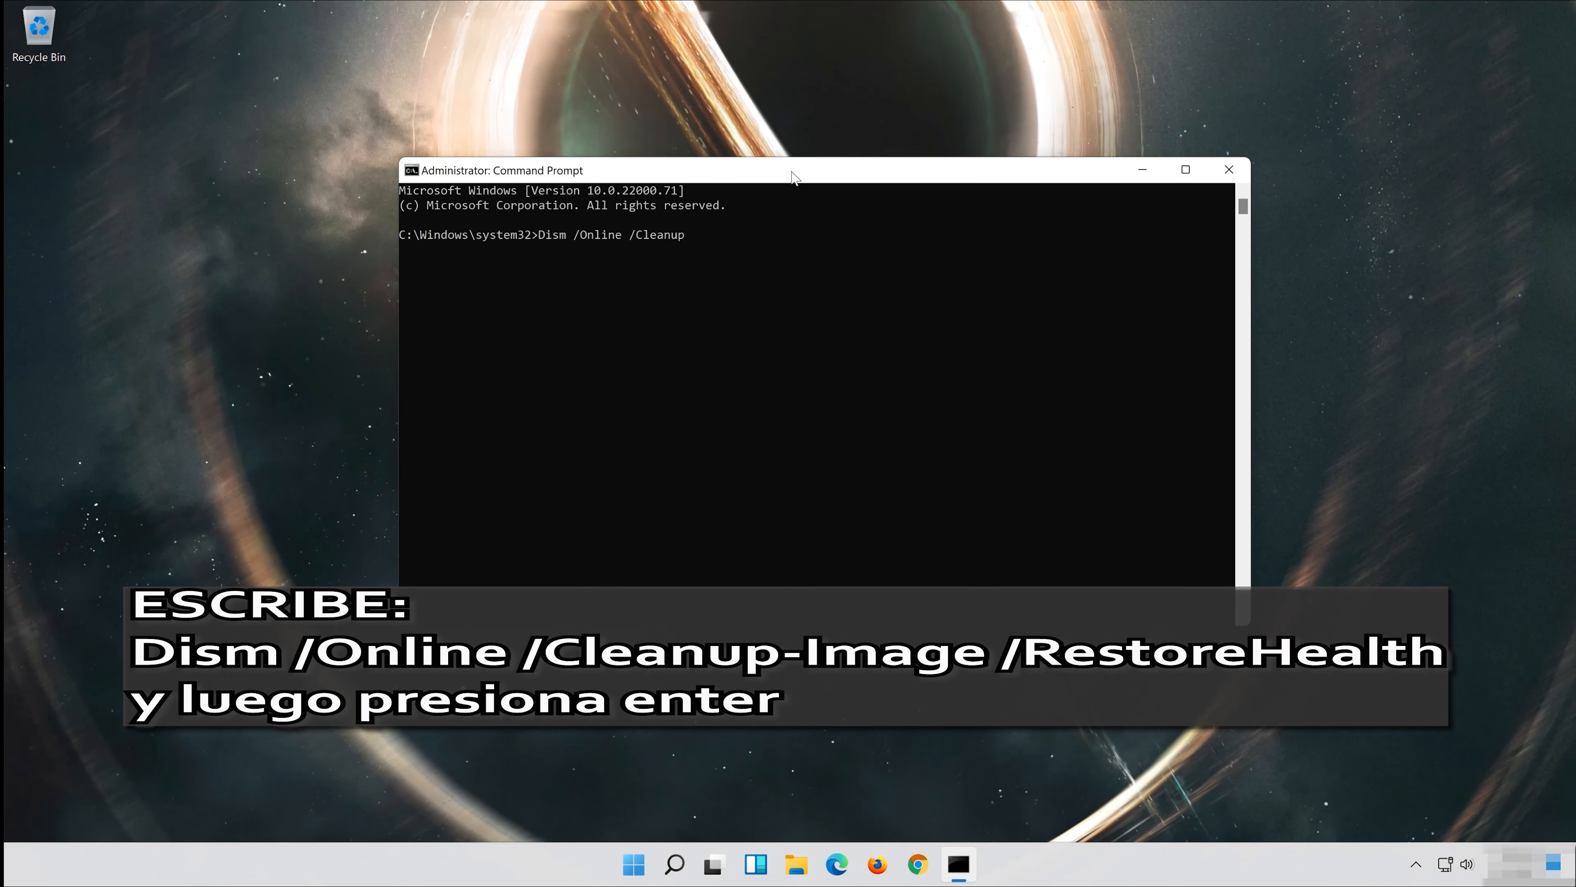
text(-)
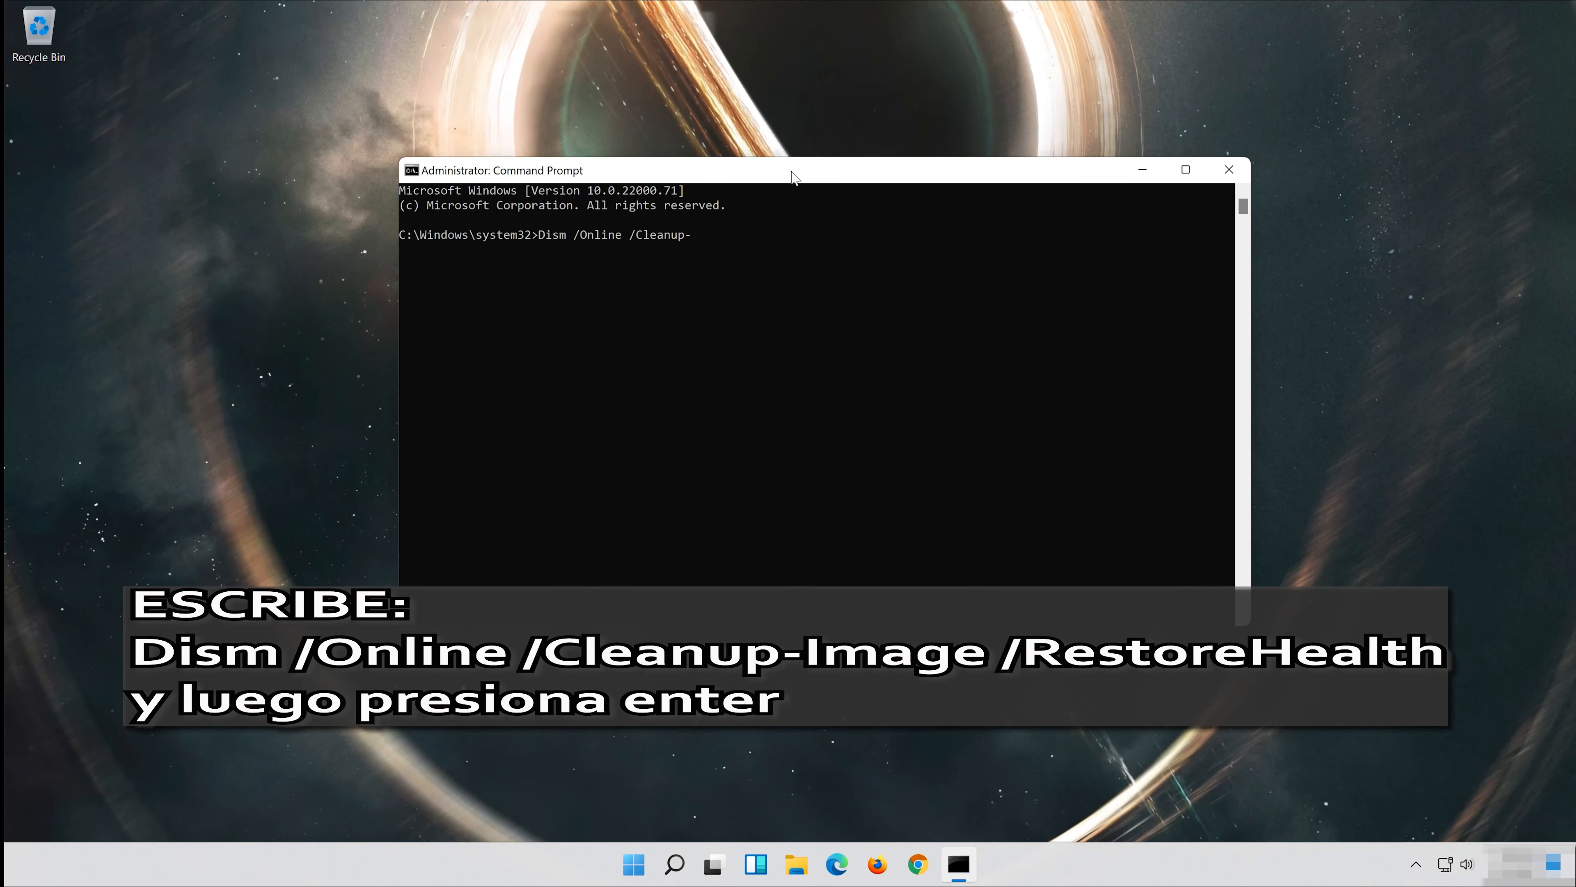
text(Image /R)
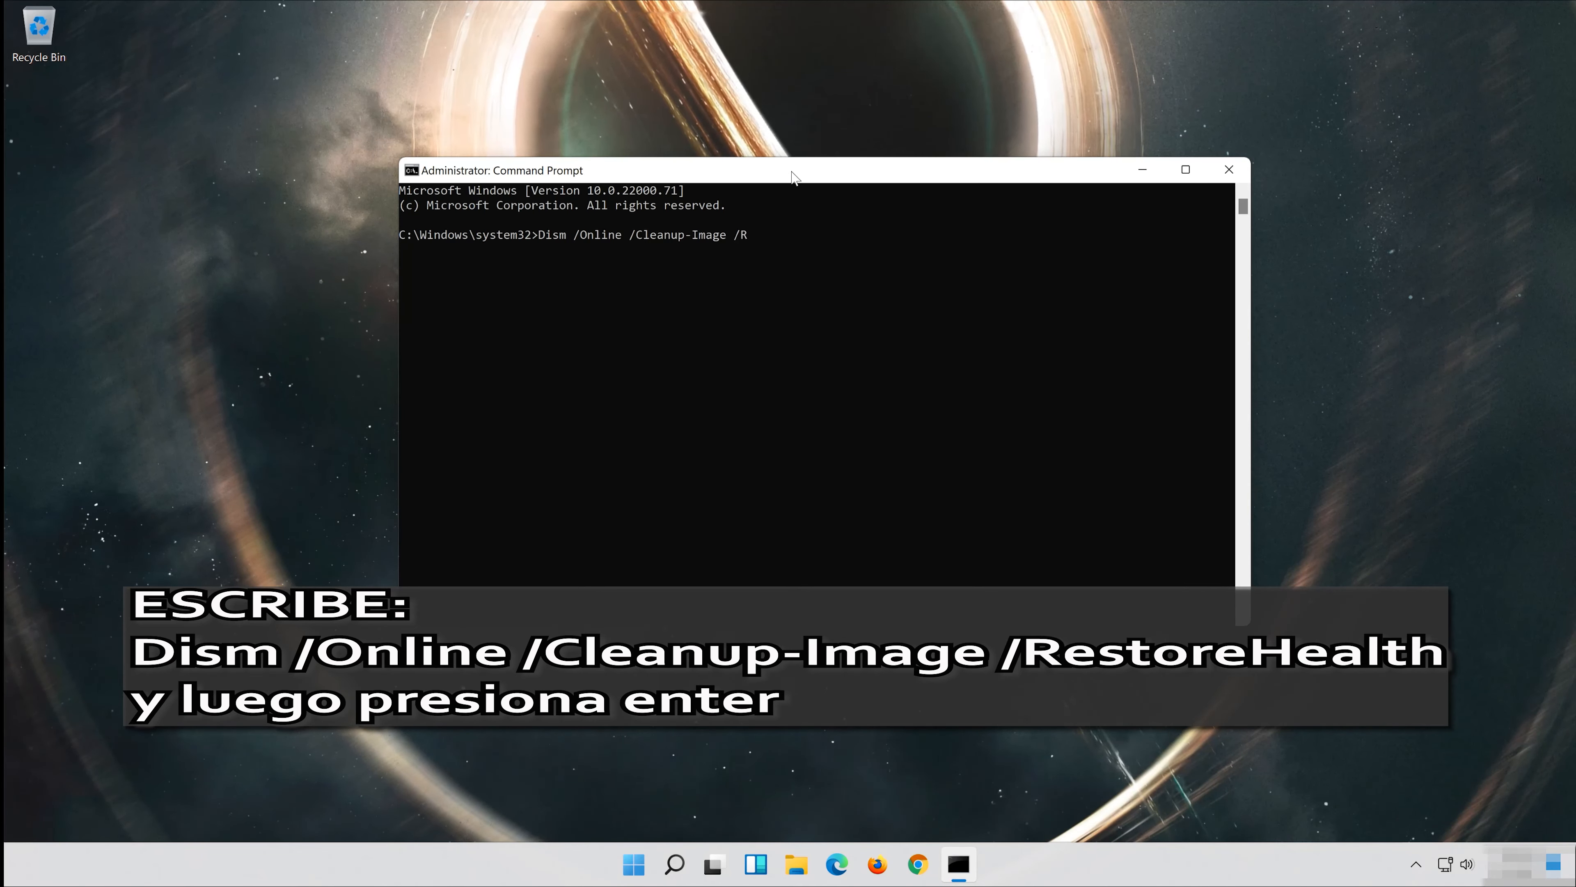
text(estore)
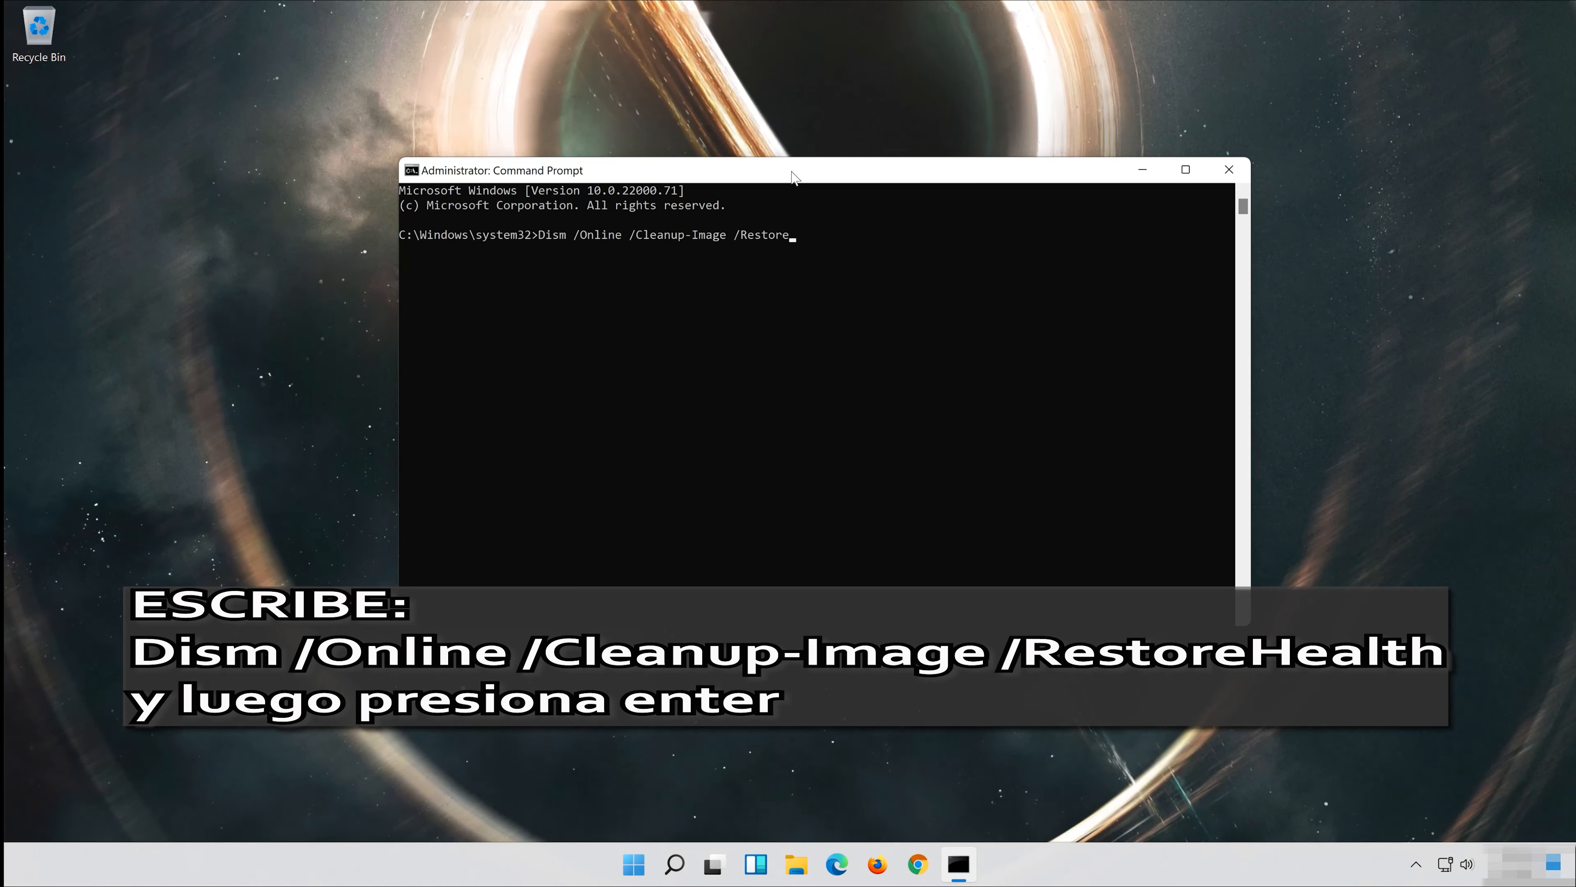
text(Health)
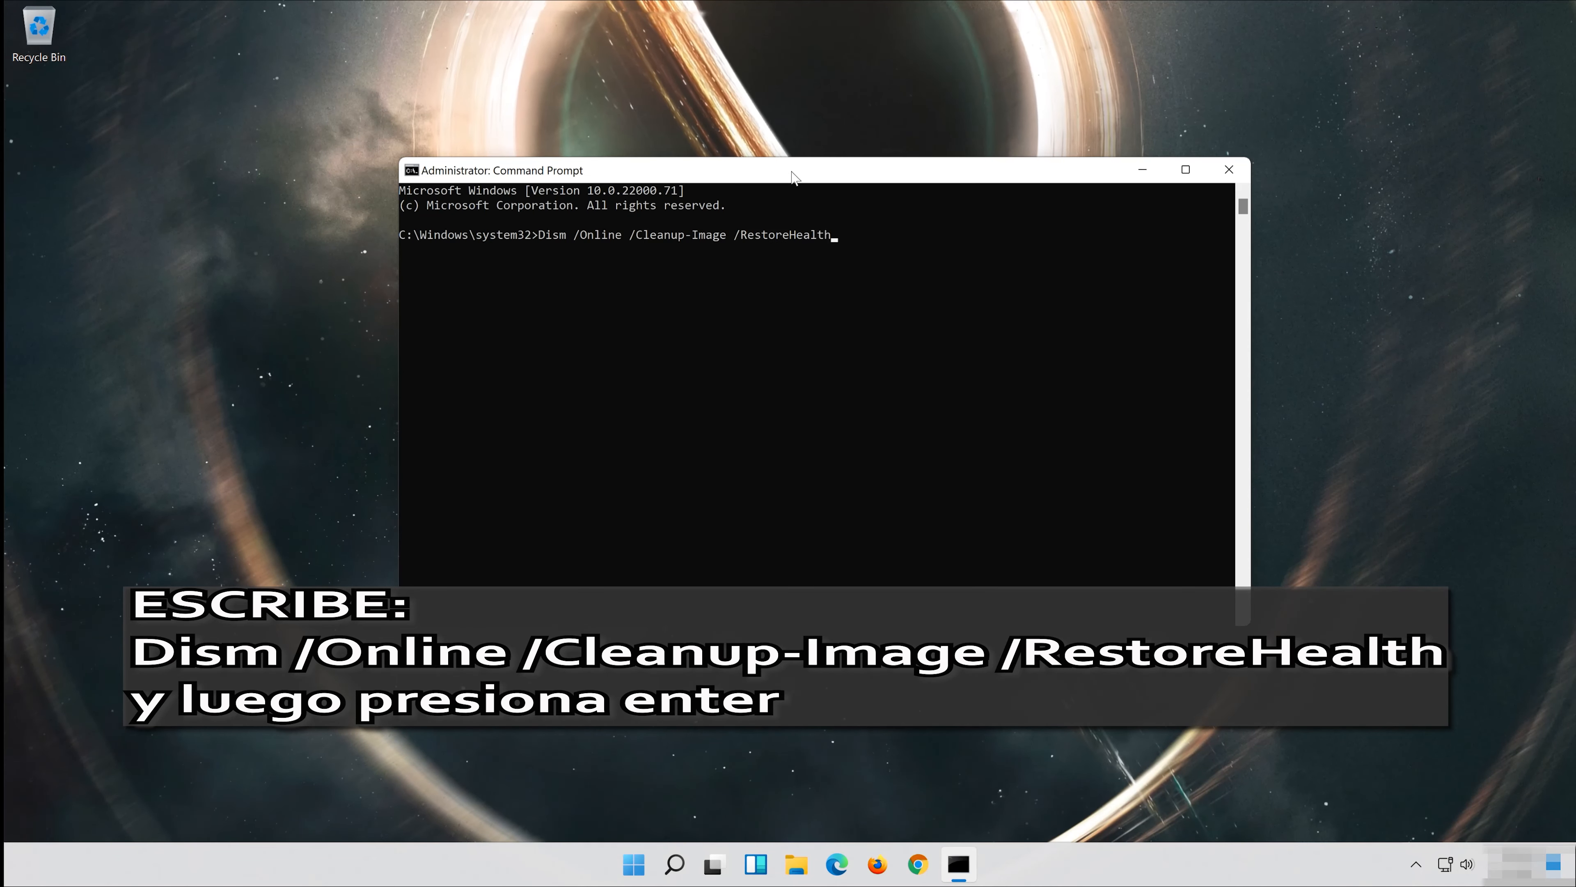
key(Return)
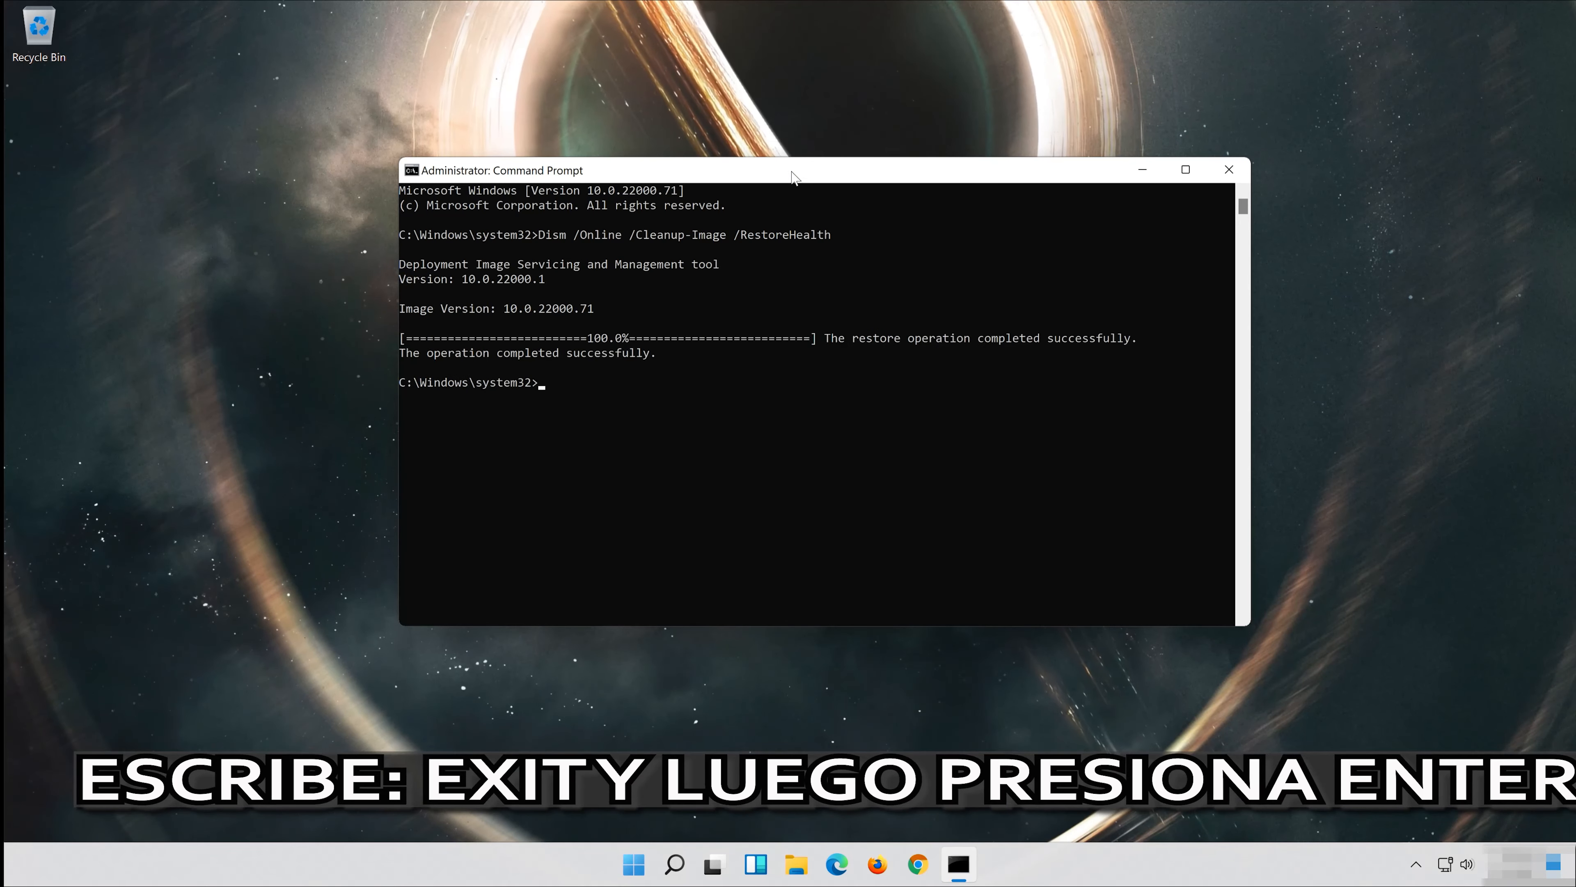
- Close the Command Prompt with the exit command
text(ex)
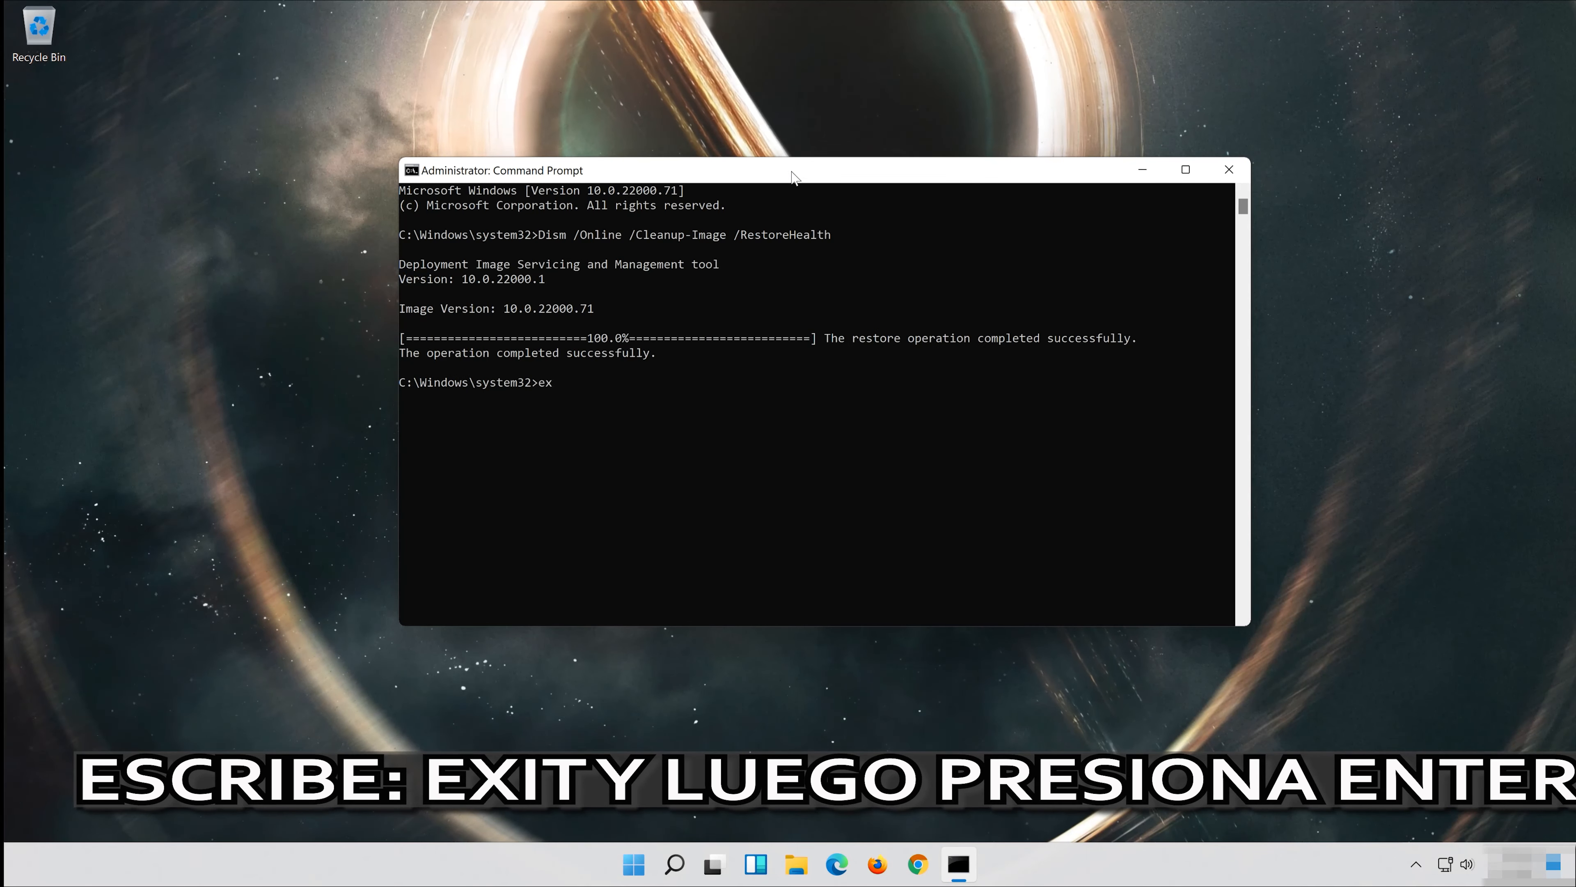
text(it)
key(Return)
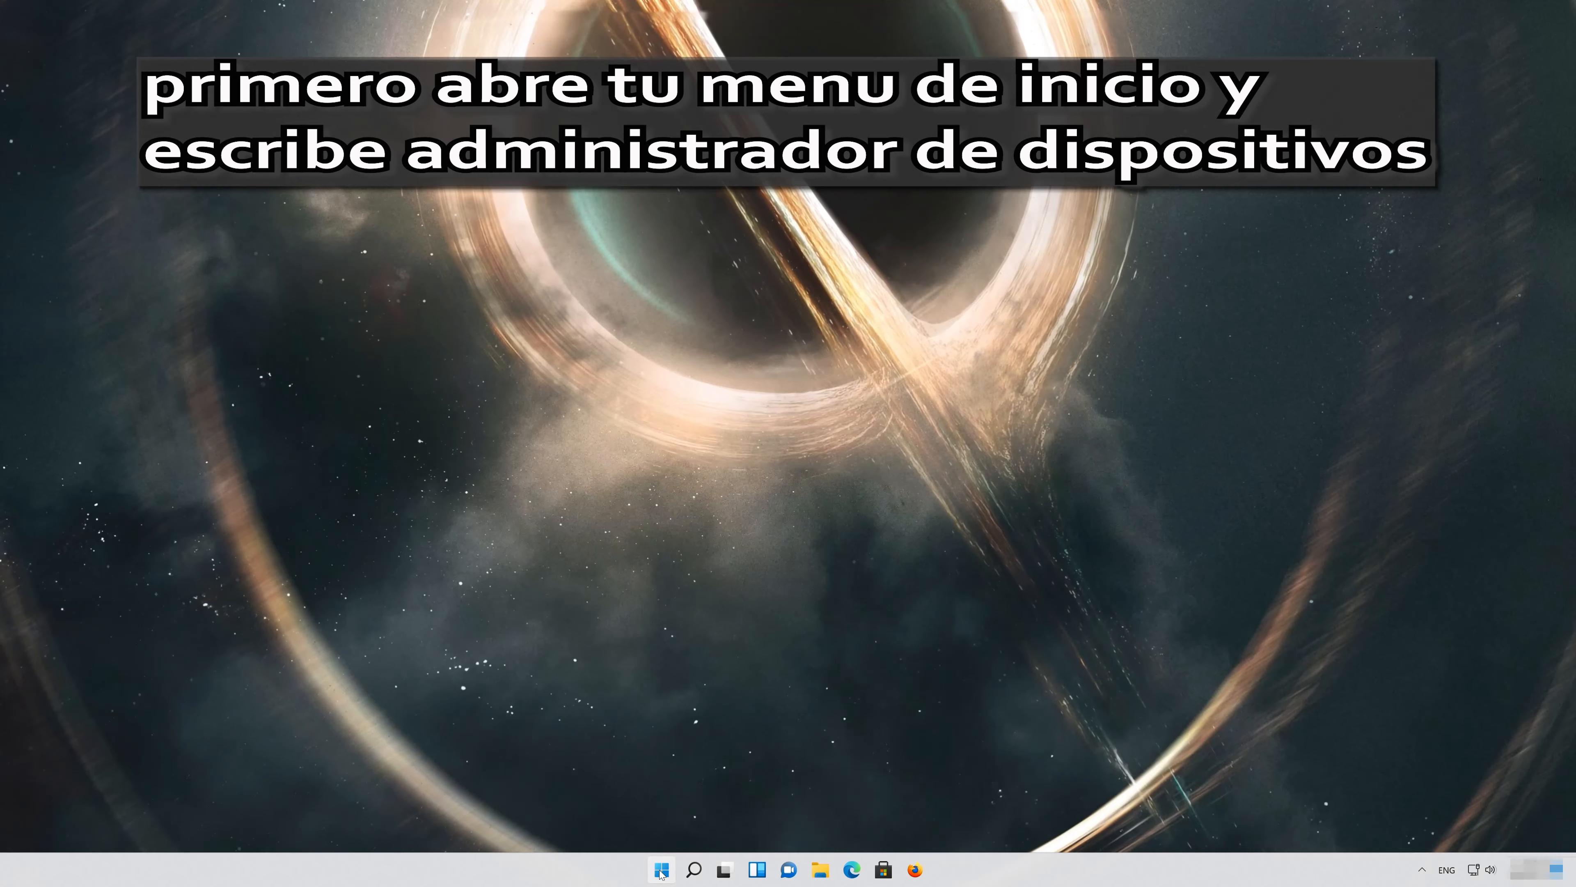
- Search Windows for device manager and open Device Manager
click(662, 873)
text(devi)
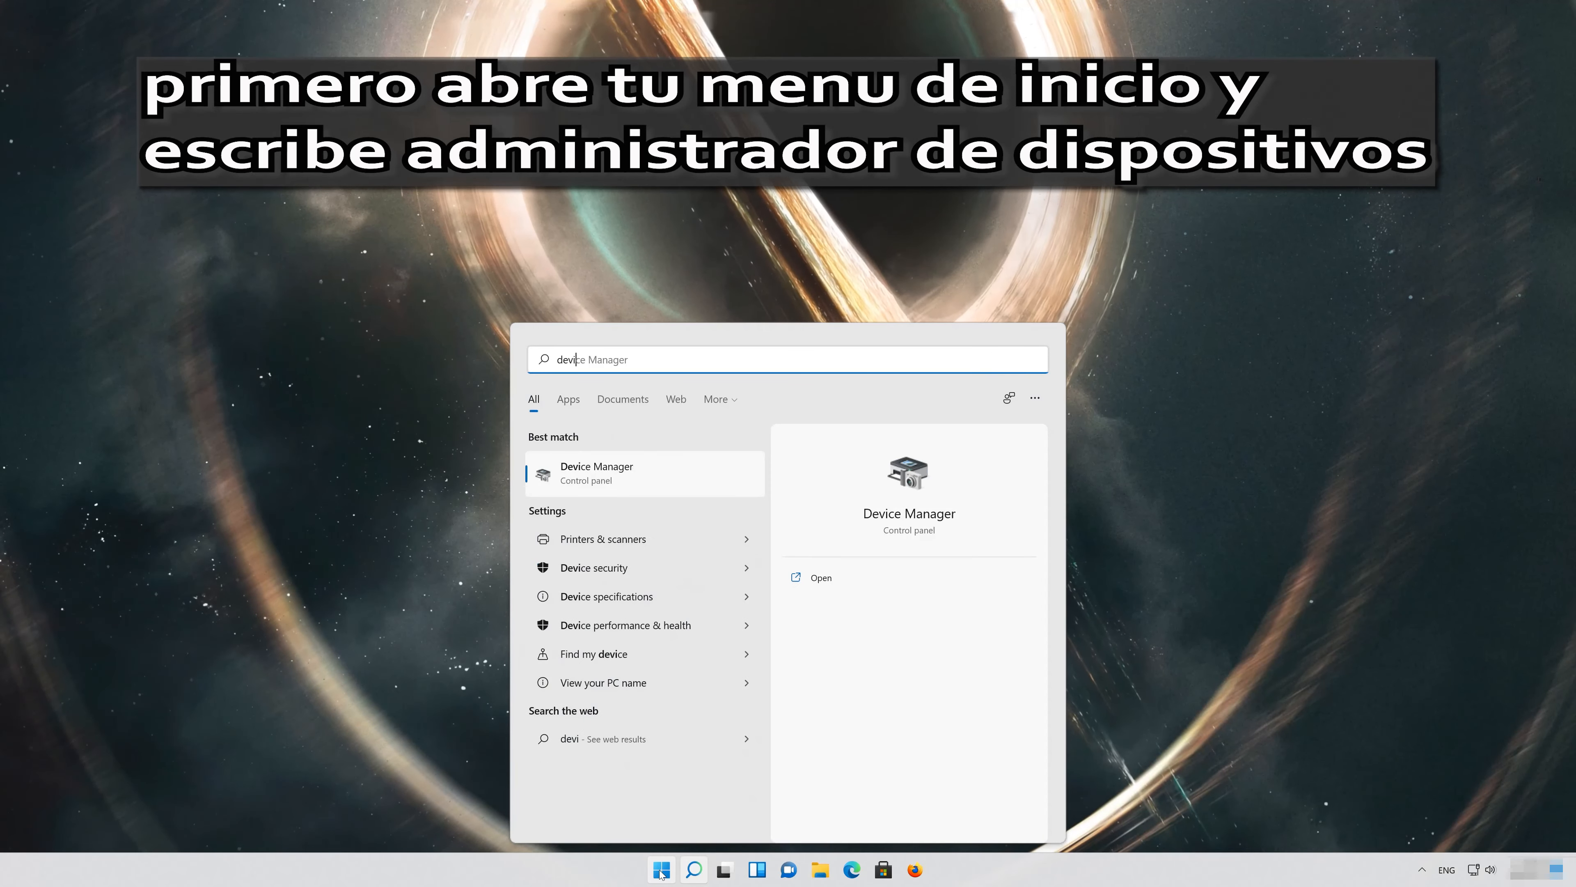
text(ce manager)
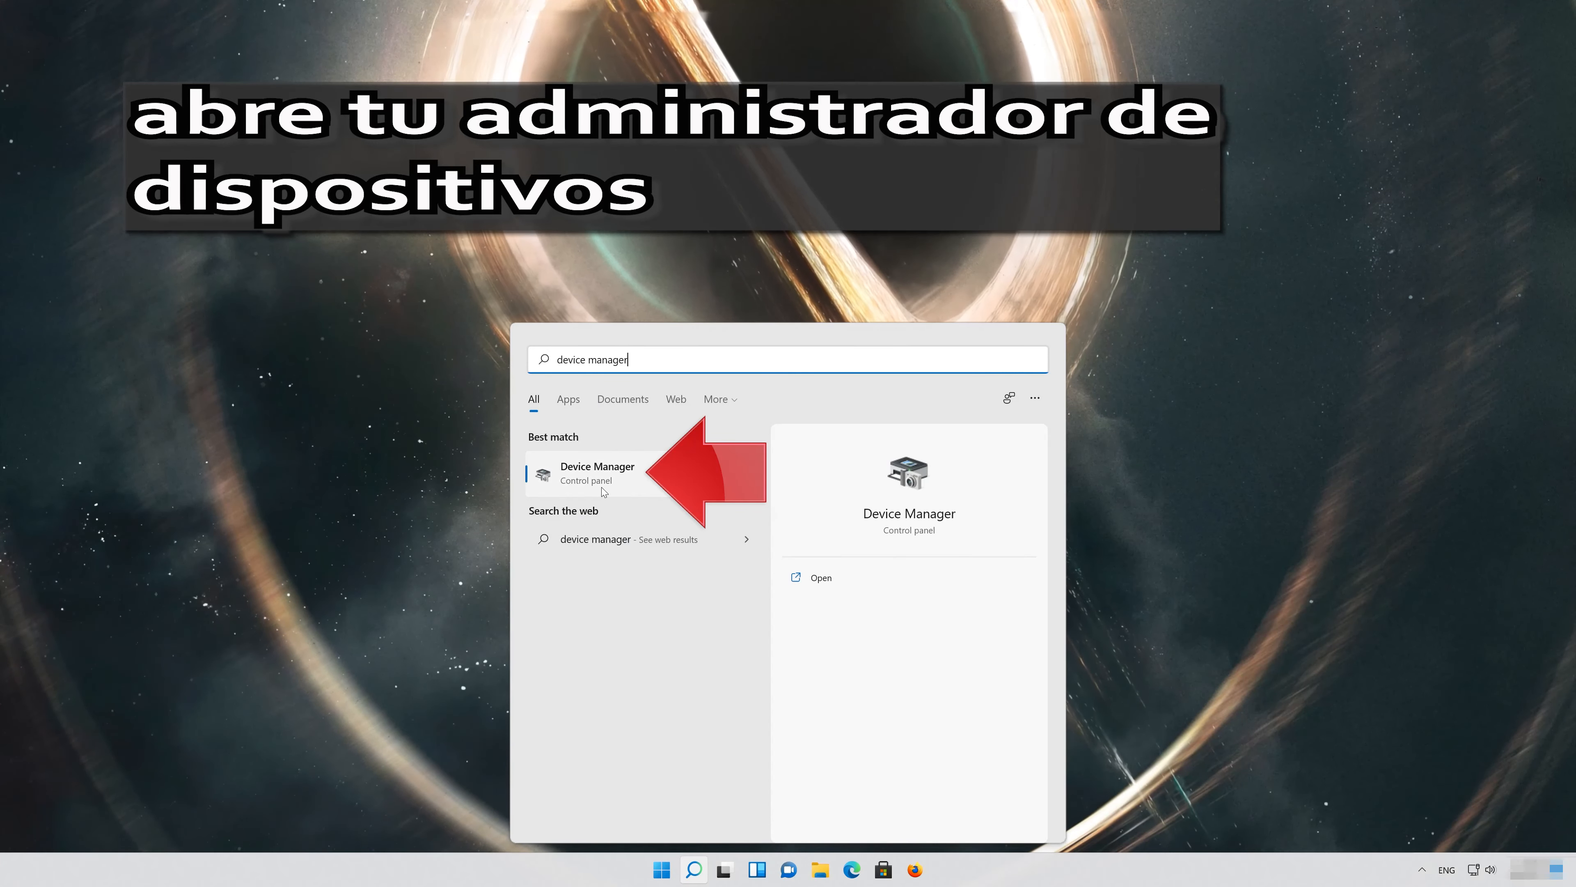
click(624, 475)
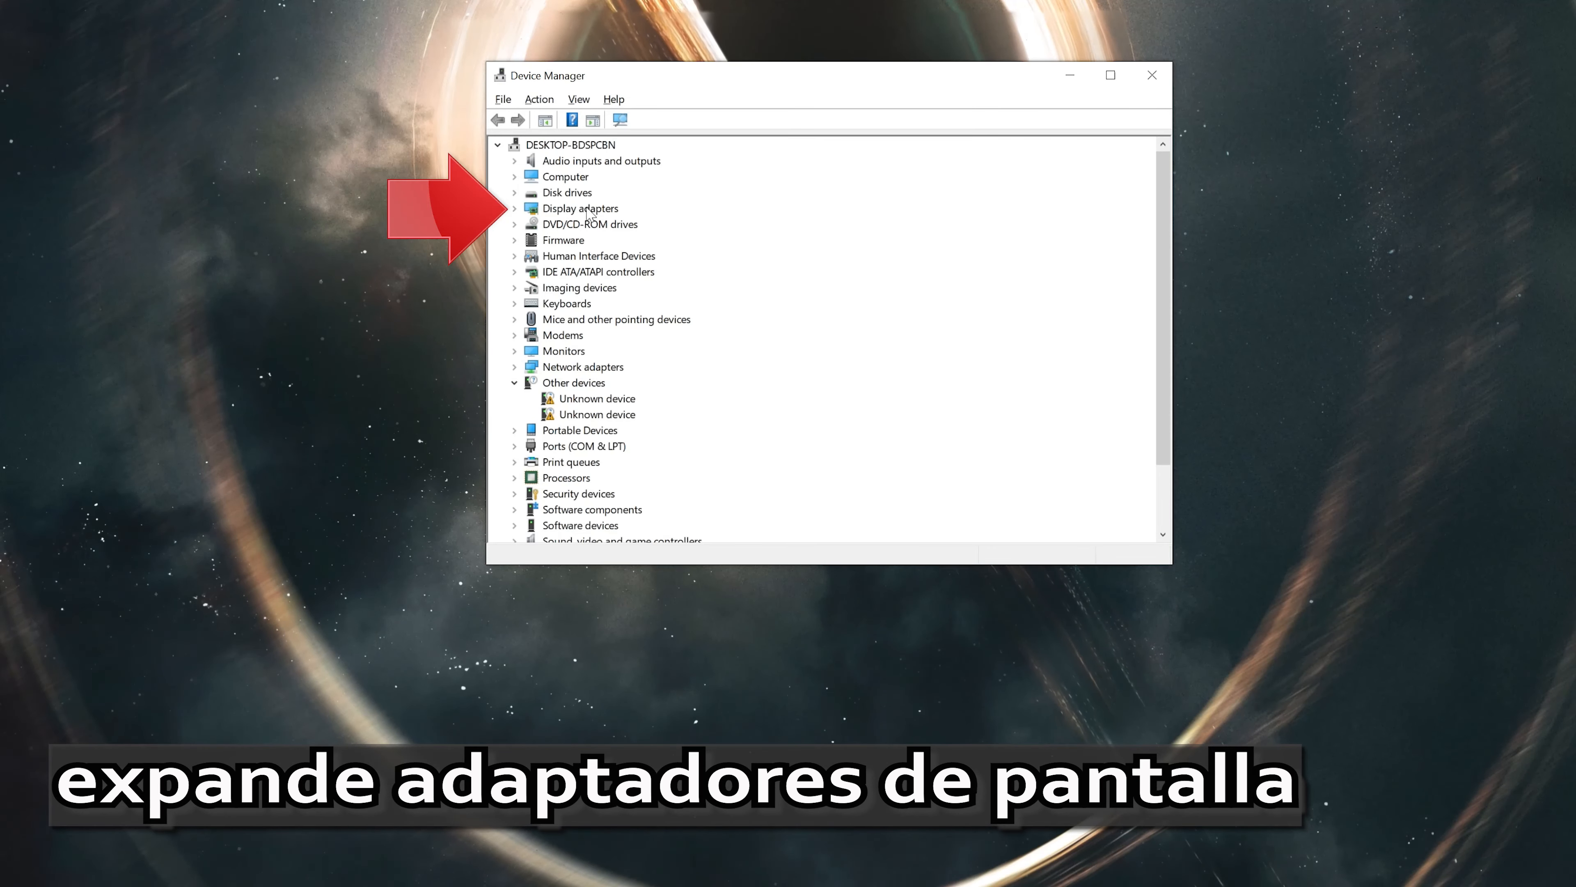
- Open the driver properties of the NVIDIA GeForce RTX 3080 Ti under Display adapters
click(515, 210)
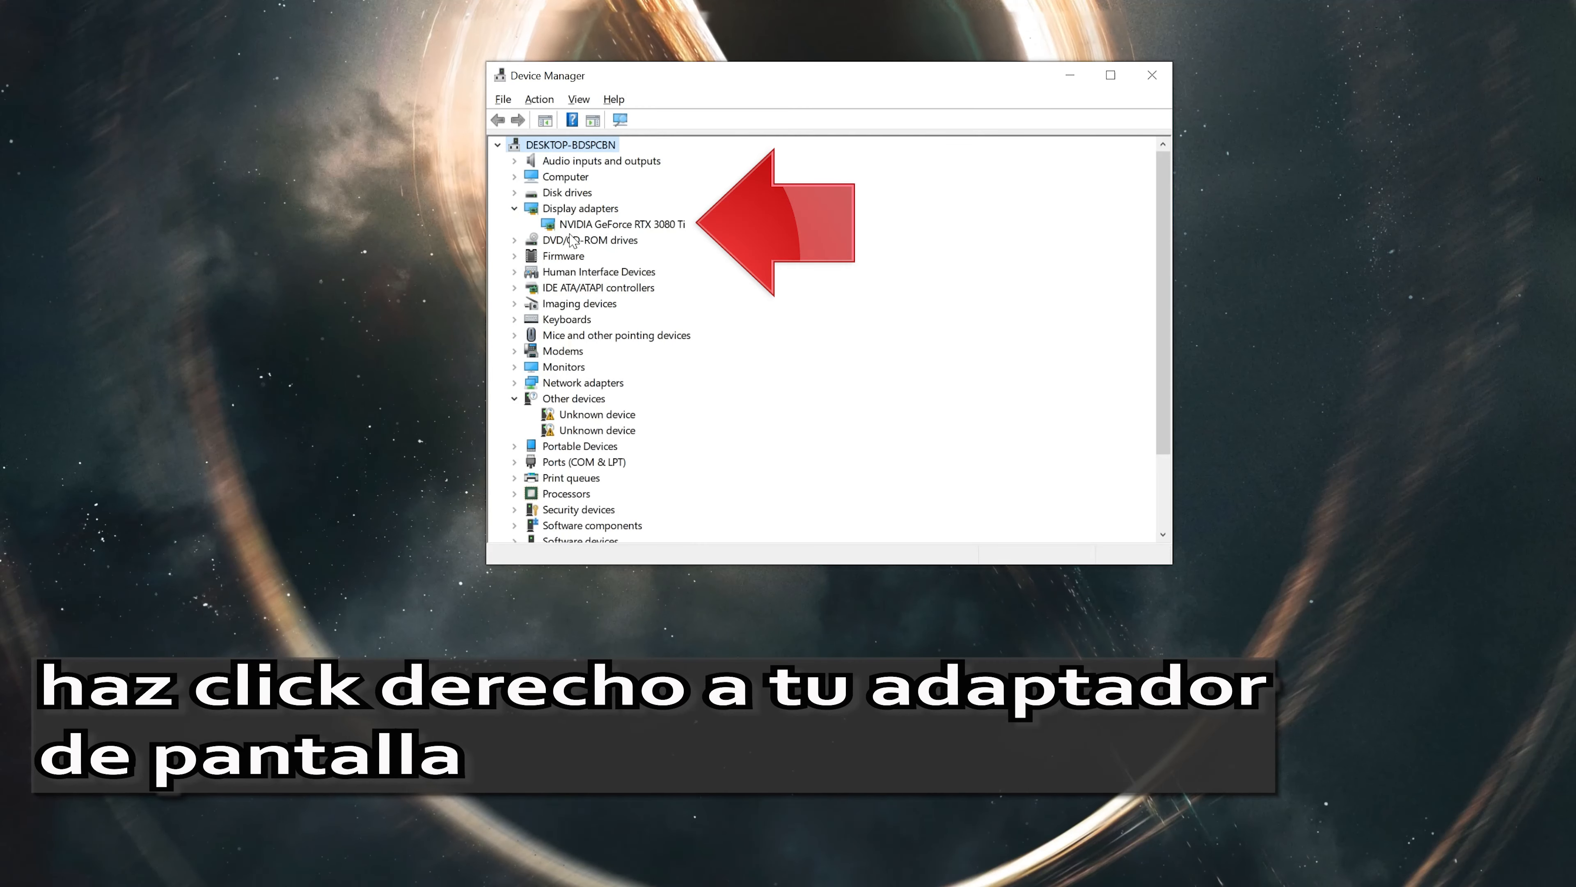
right_click(656, 226)
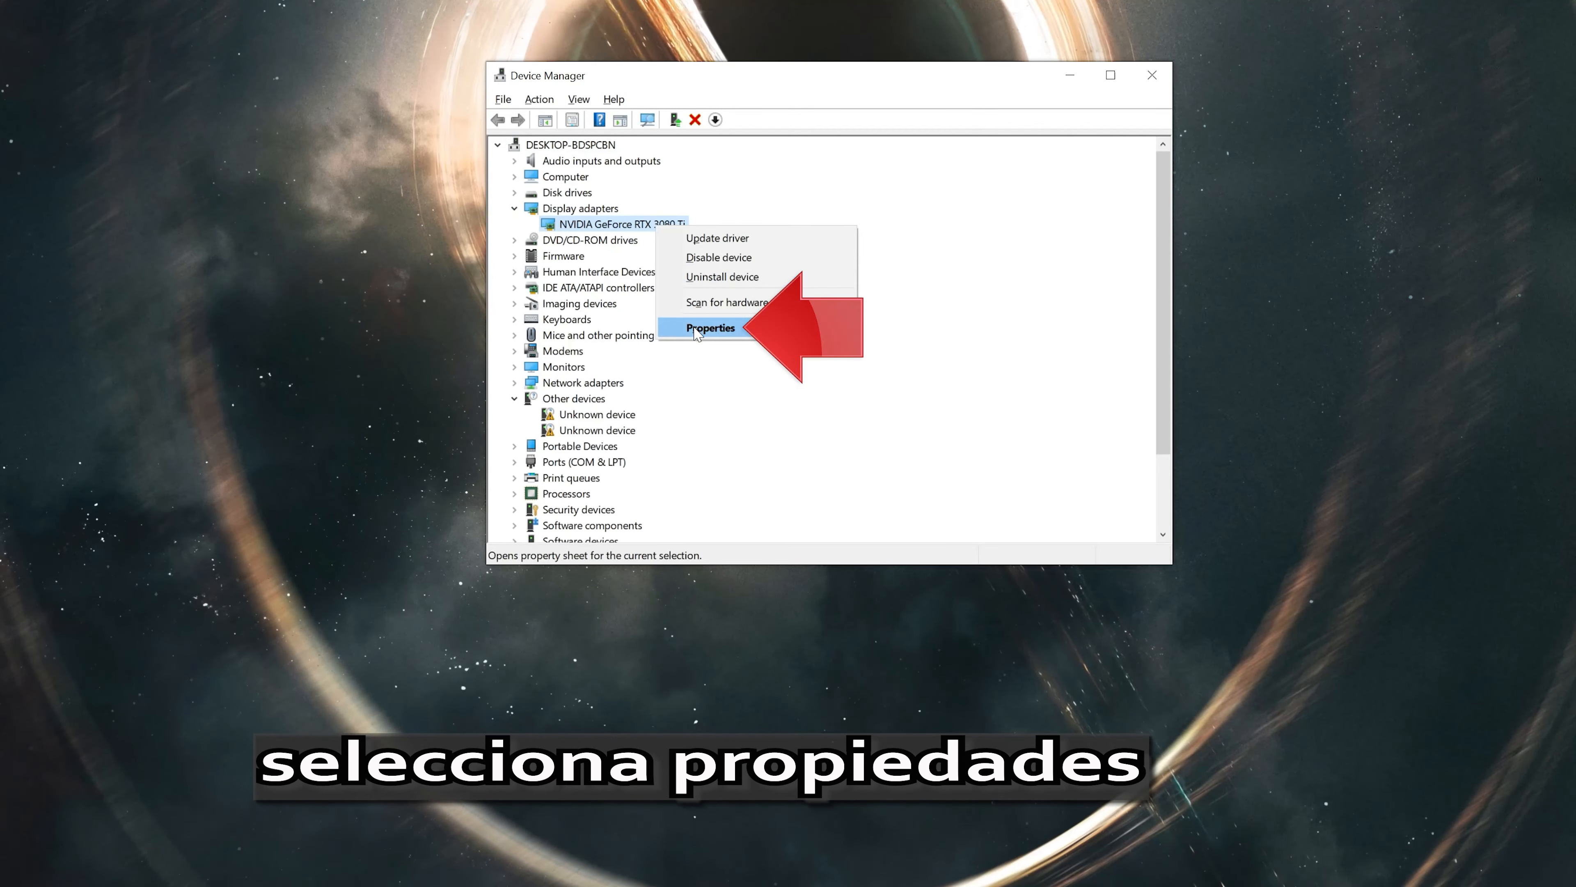
click(748, 329)
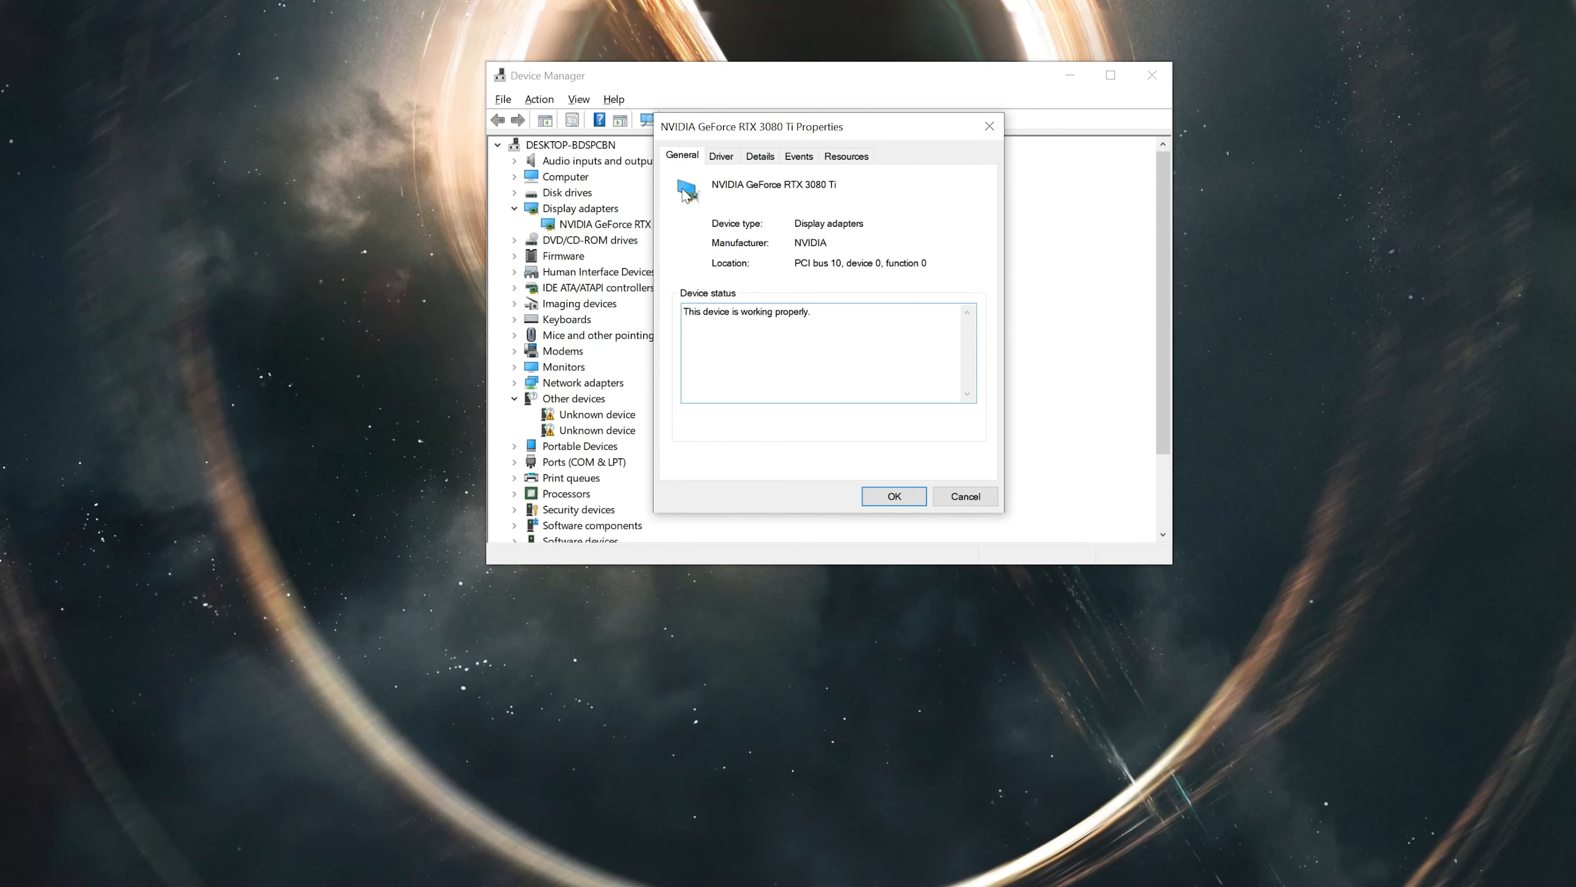
click(721, 157)
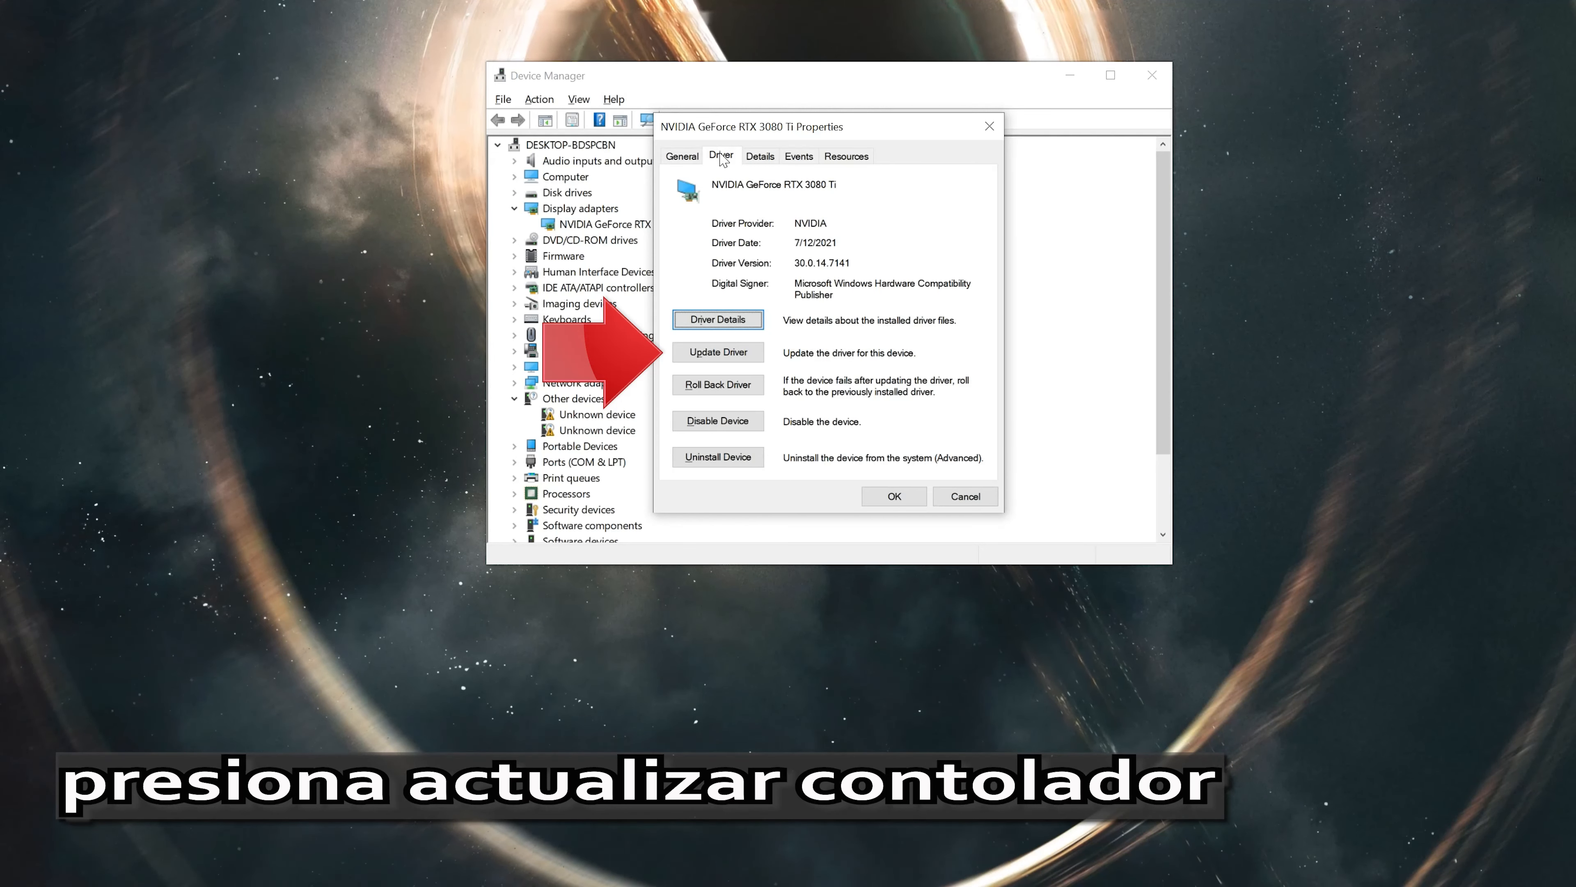
- Update the graphics card's driver with an automatic driver search, and close the wizard, the properties and Device Manager
click(696, 359)
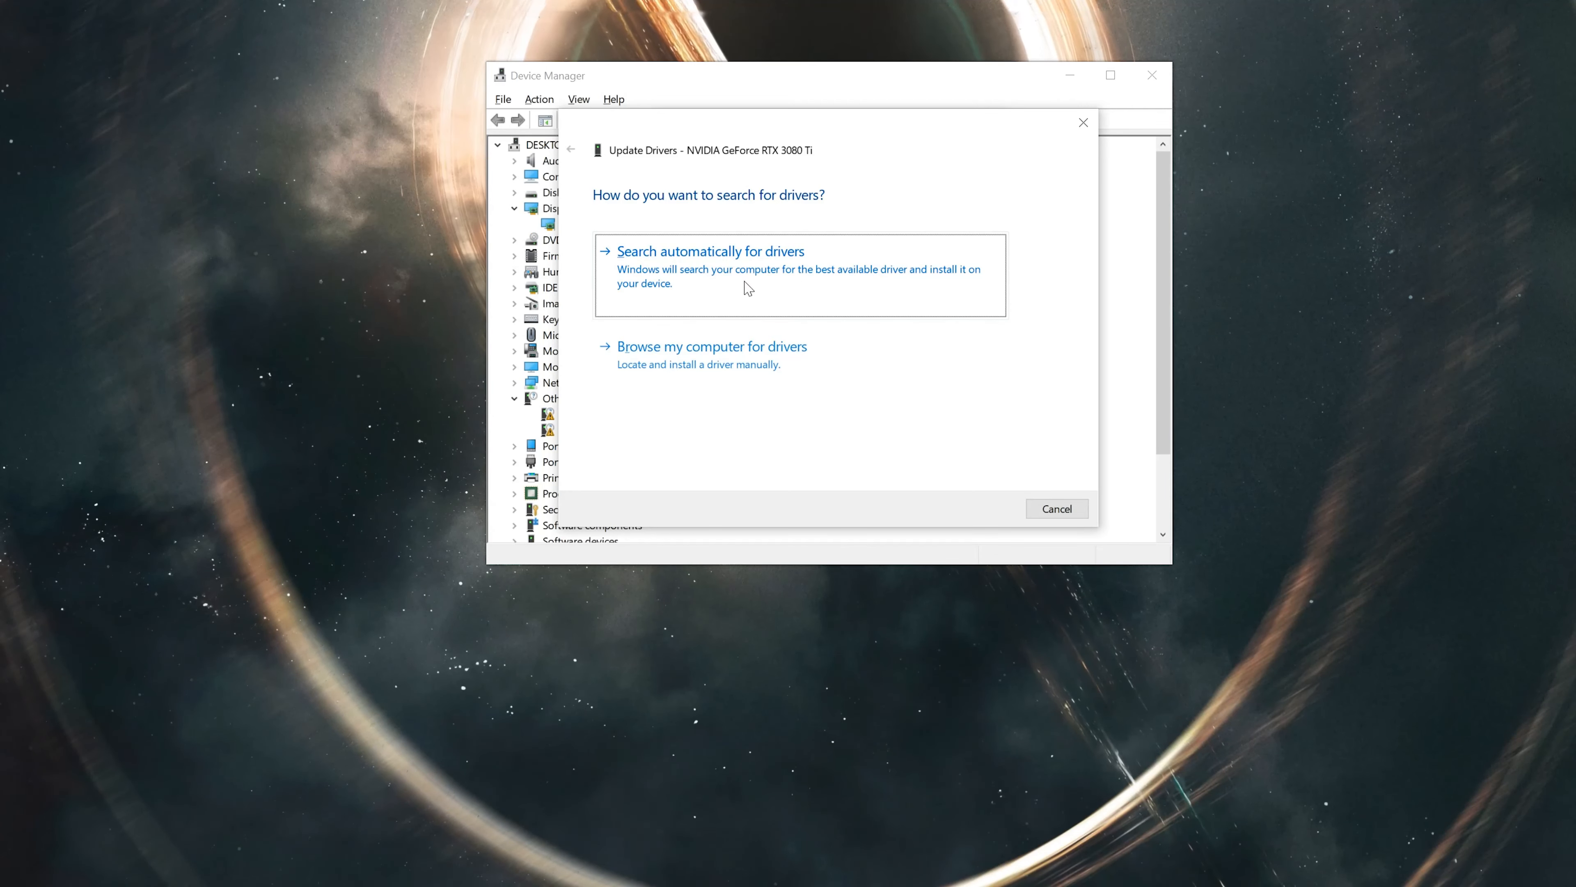
click(749, 291)
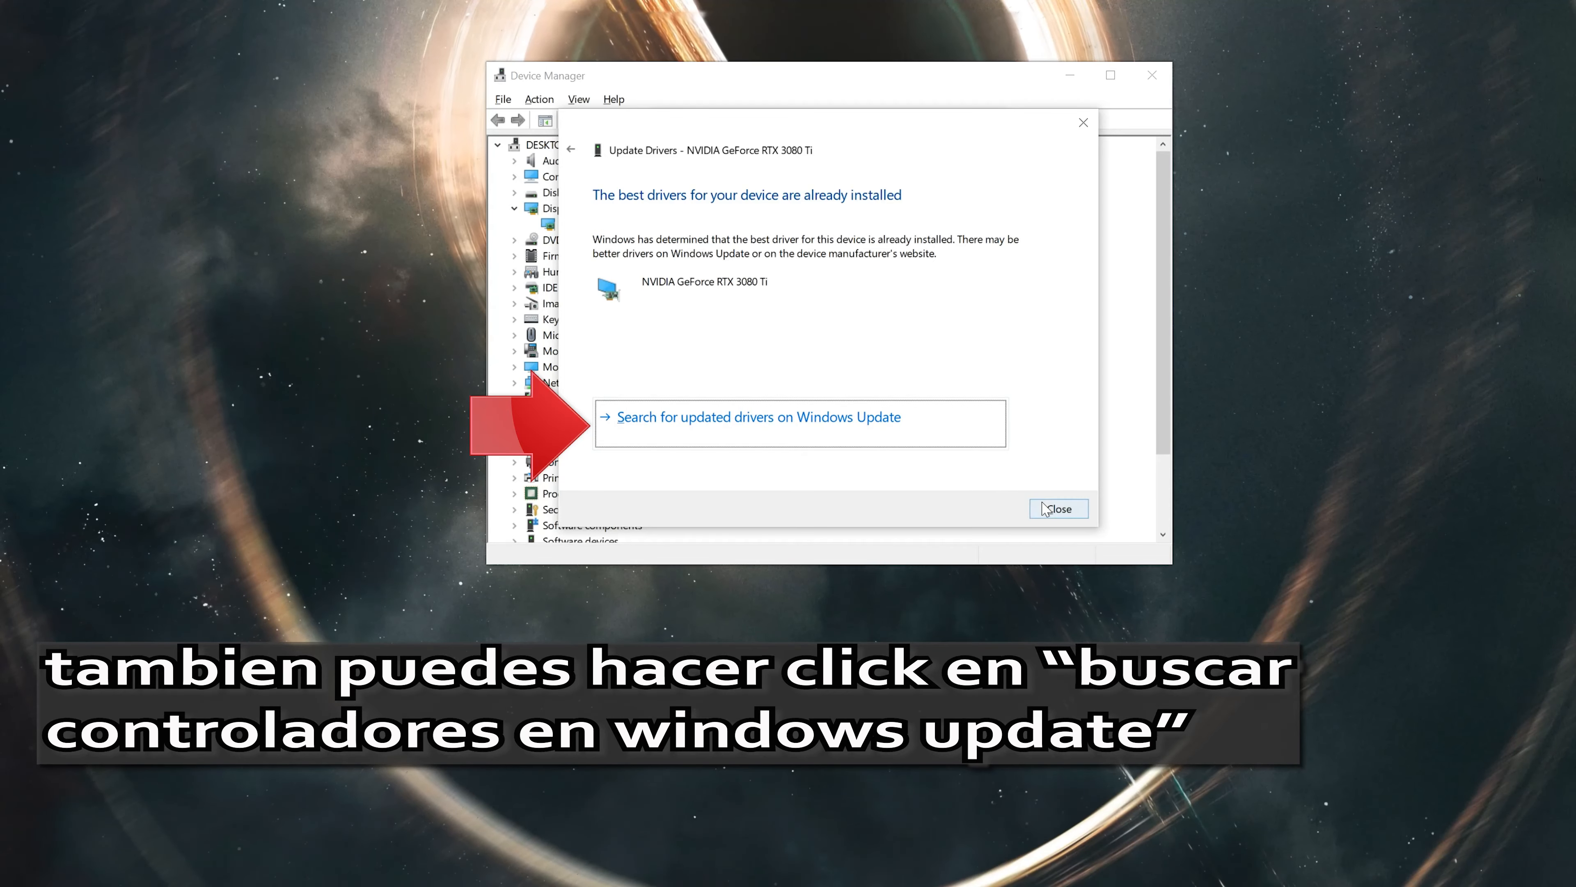
click(1057, 509)
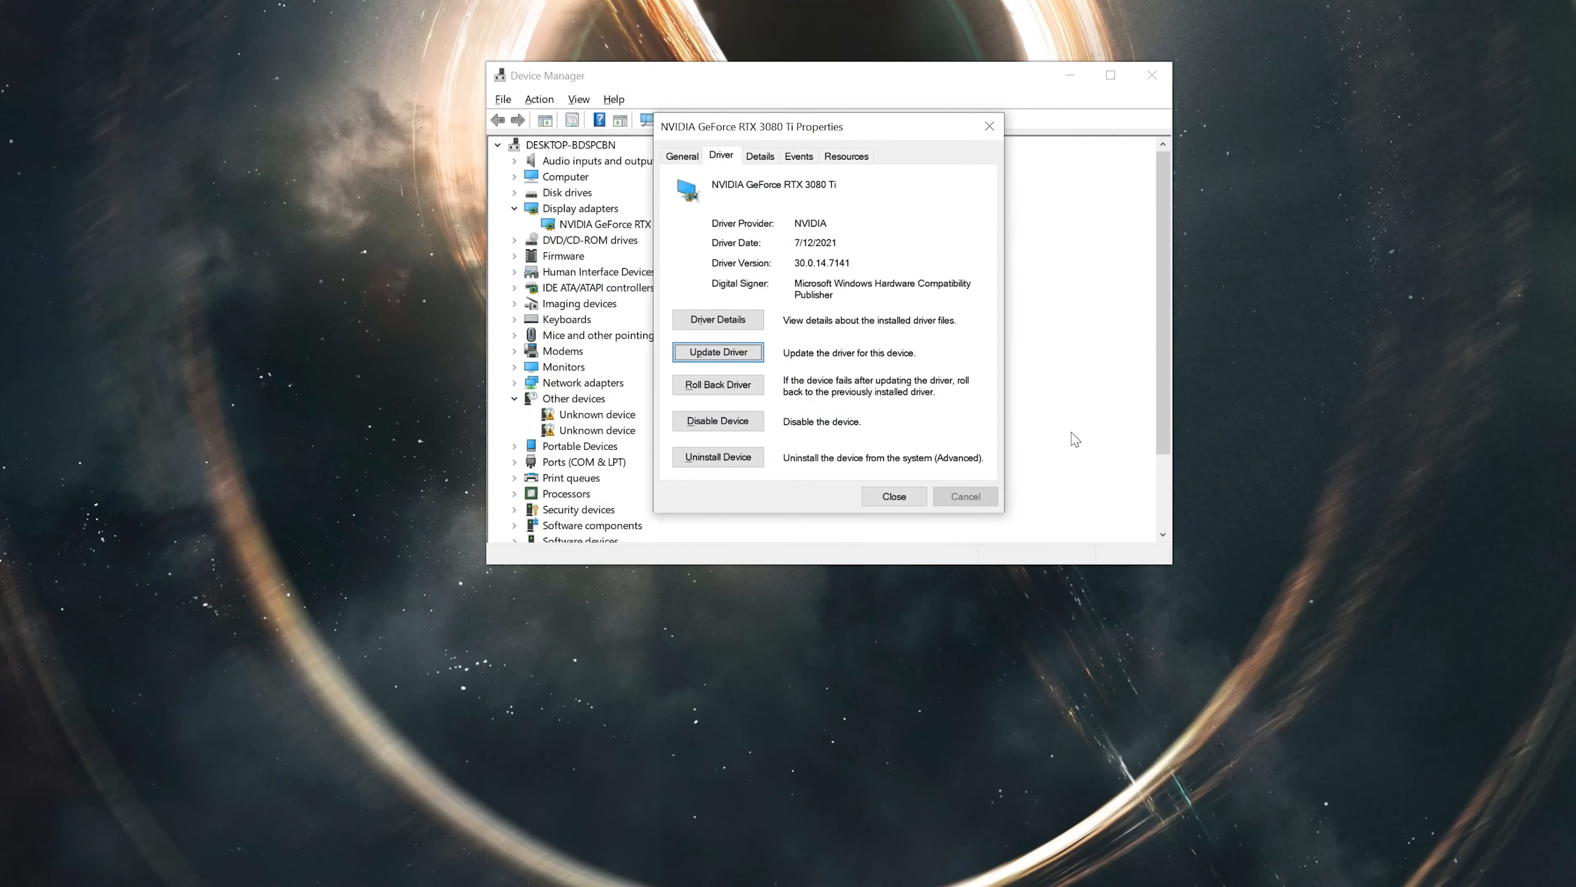
click(989, 126)
click(1151, 86)
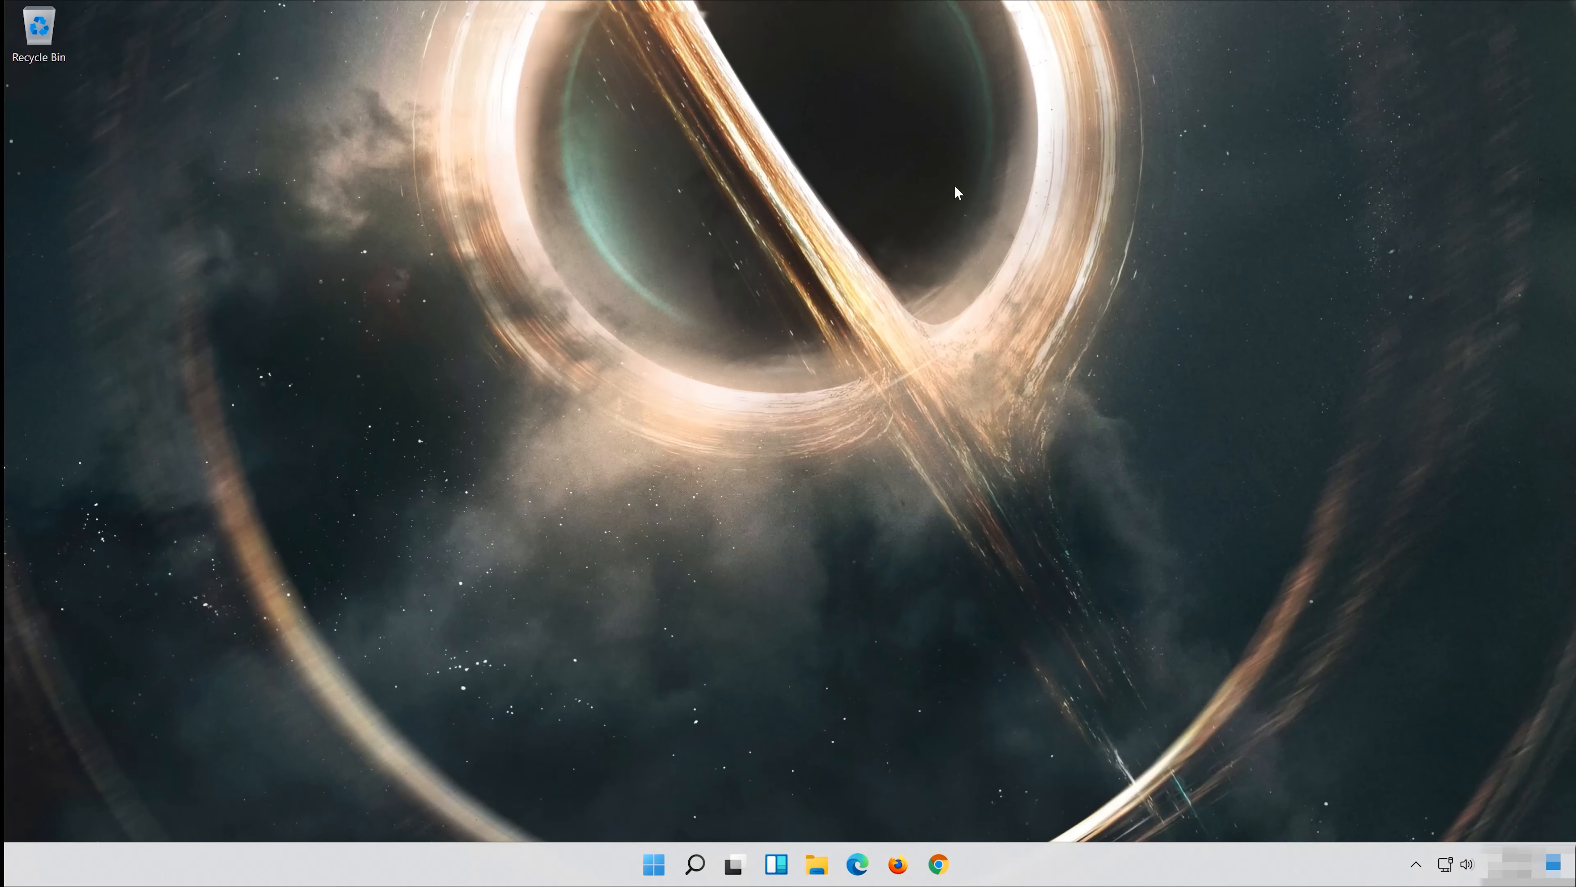
- Search Windows for cmd and run Command Prompt as administrator, allowing it to make changes to the device
key(super)
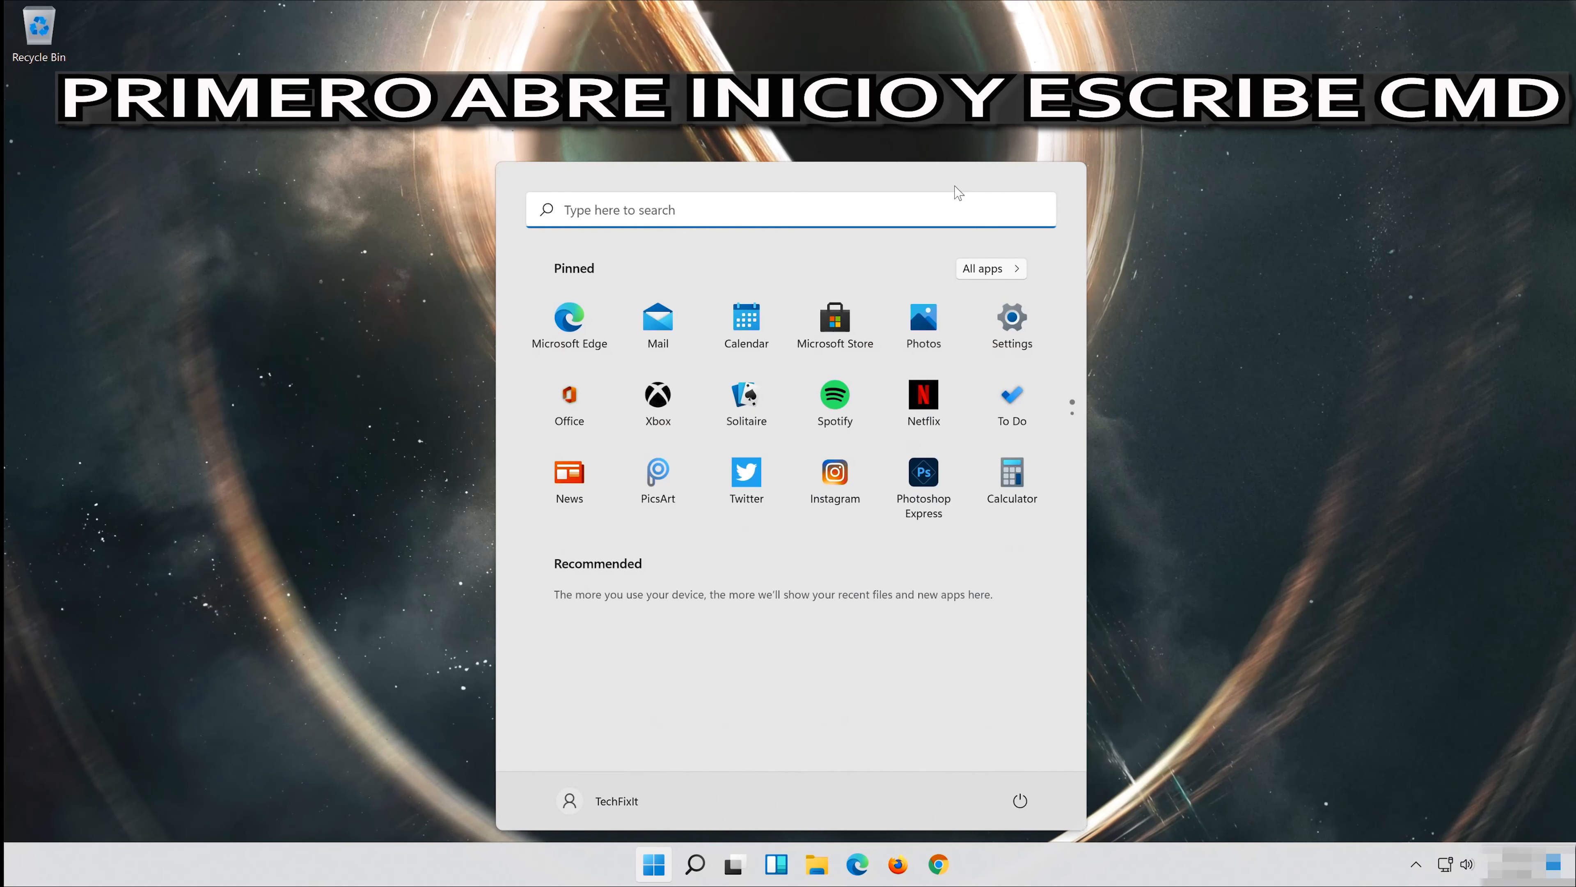
text(cmd)
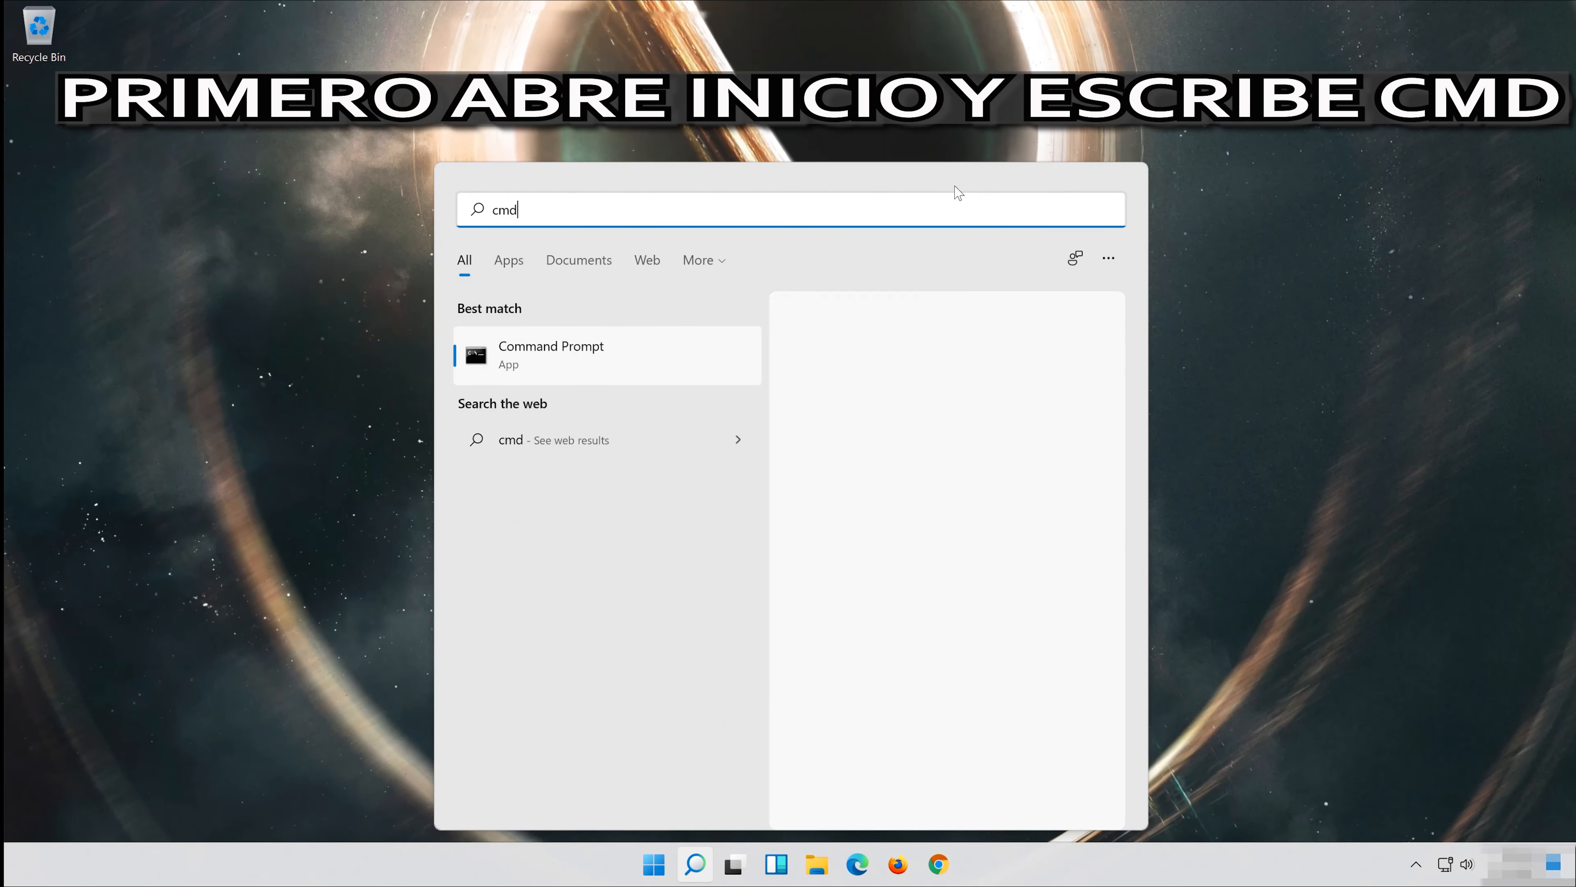
click(532, 353)
right_click(532, 354)
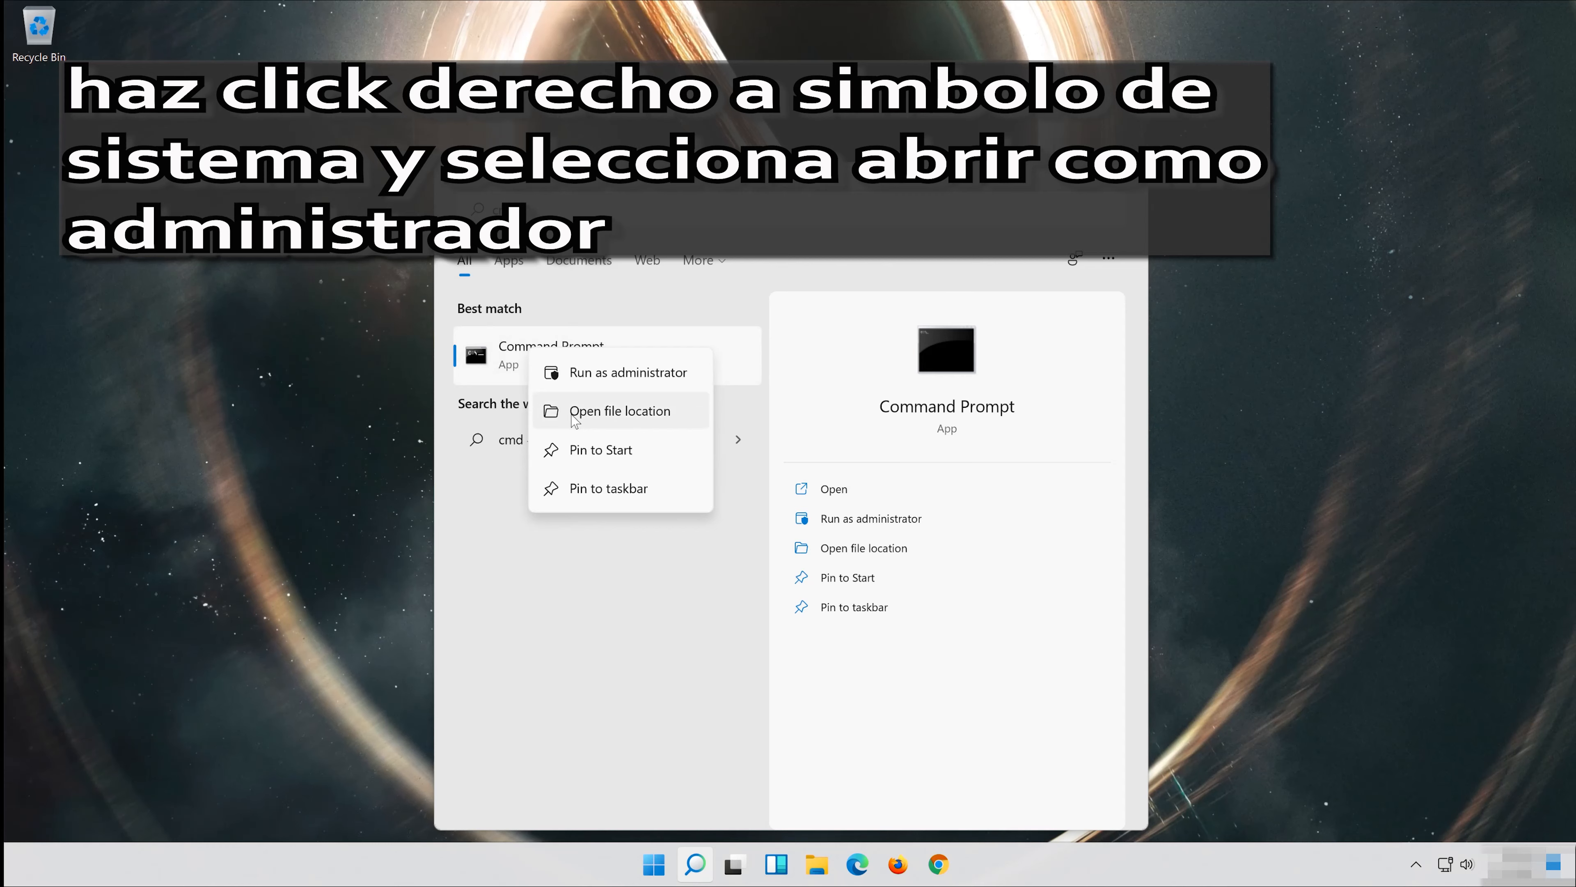
click(644, 372)
key(ctrl+shift+Return)
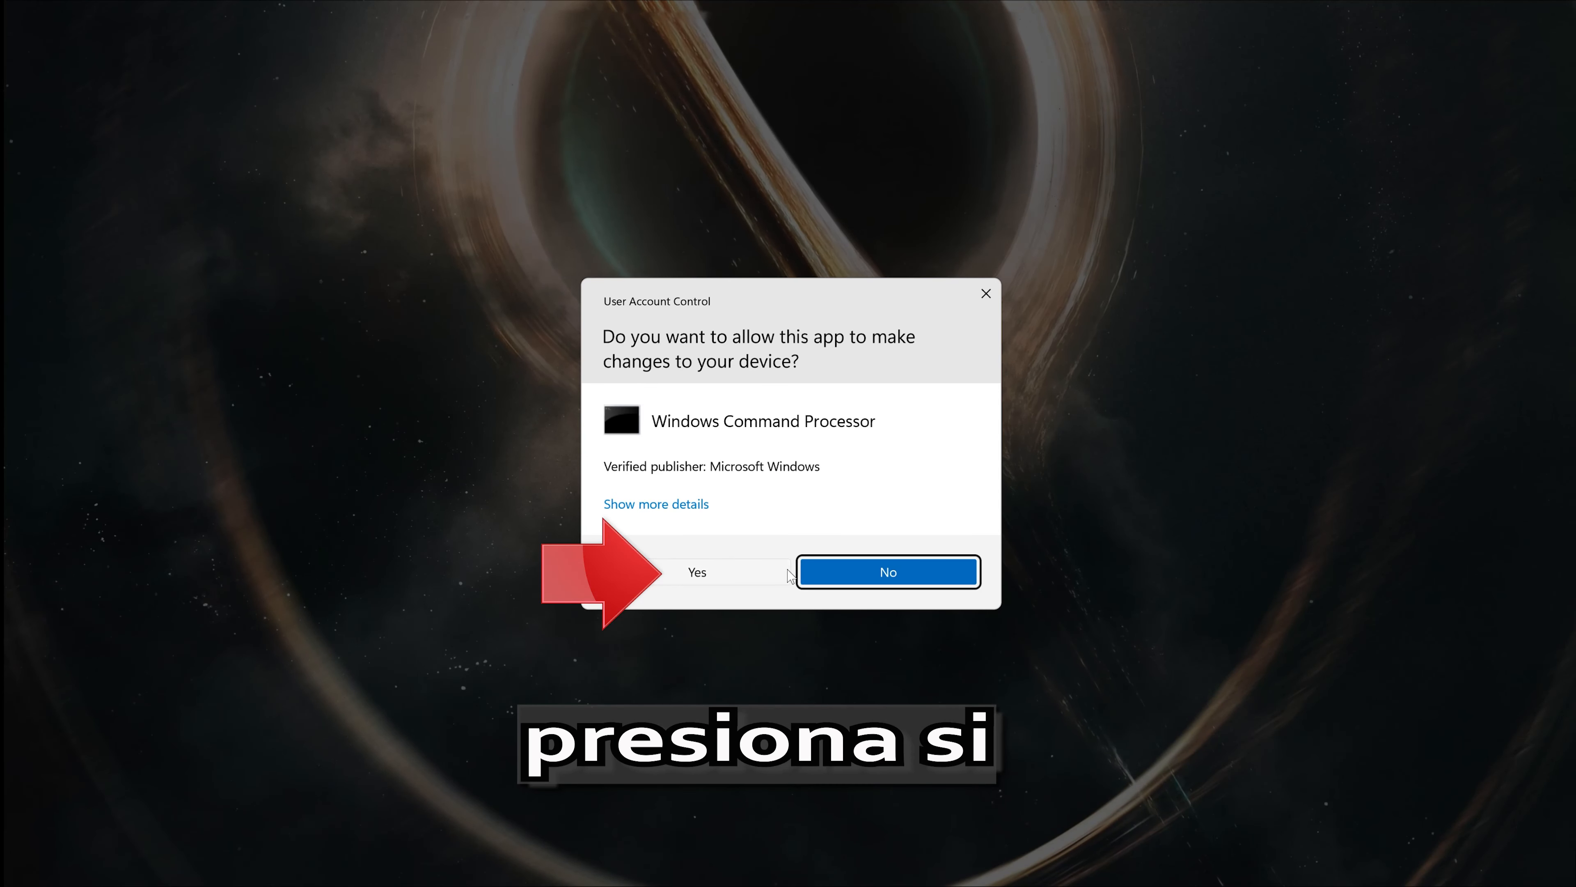
click(686, 572)
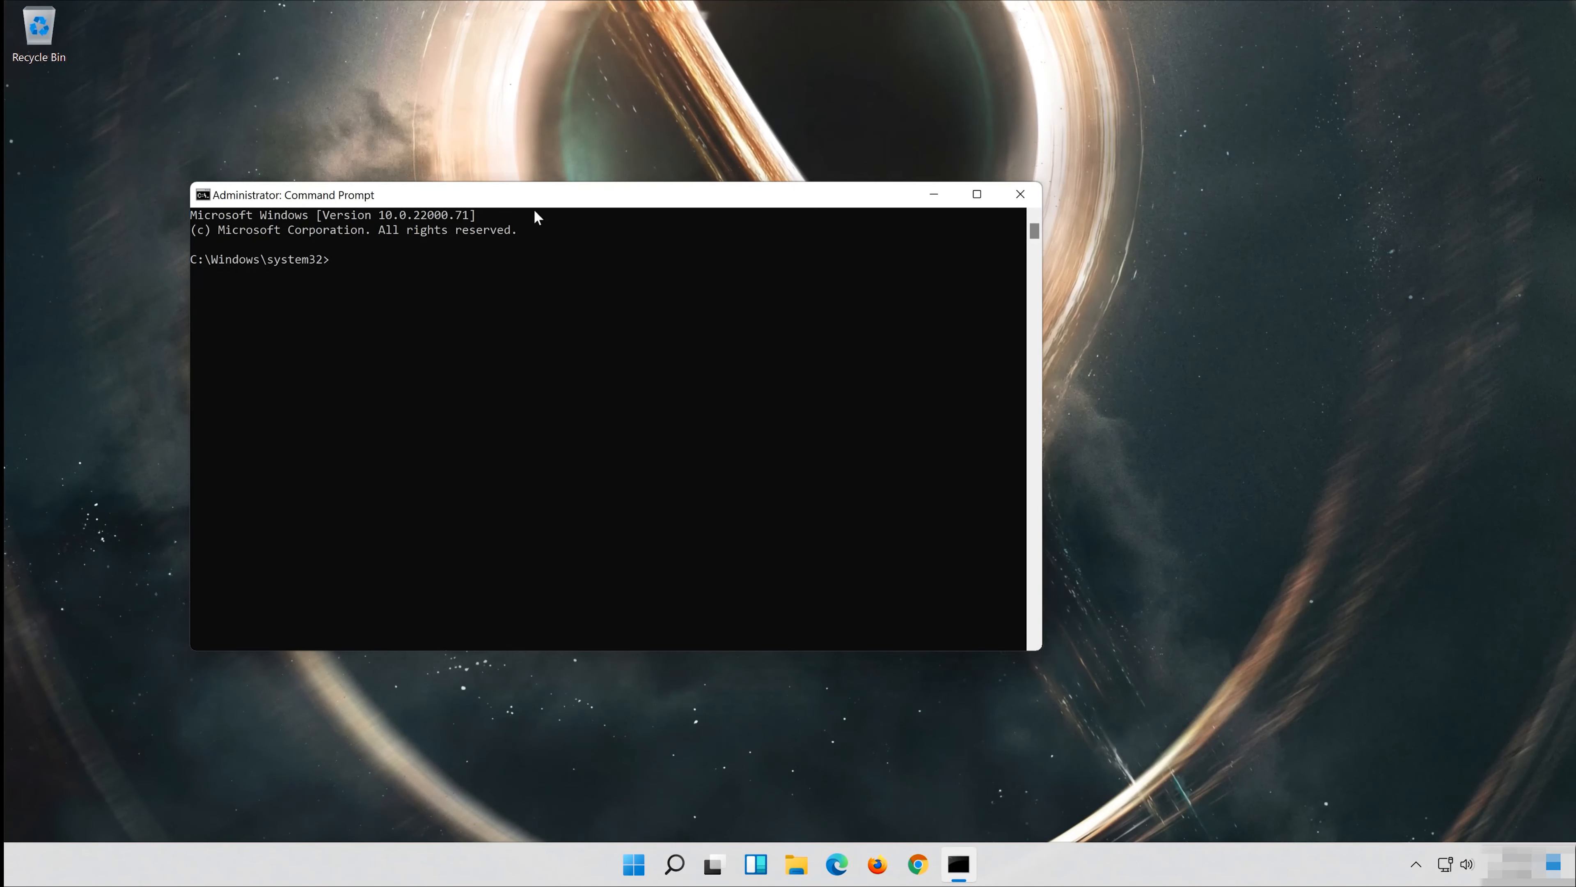
- Move the Command Prompt window nearer the middle of the desktop and run the system file check sfc /scannow
drag(545, 197, 788, 202)
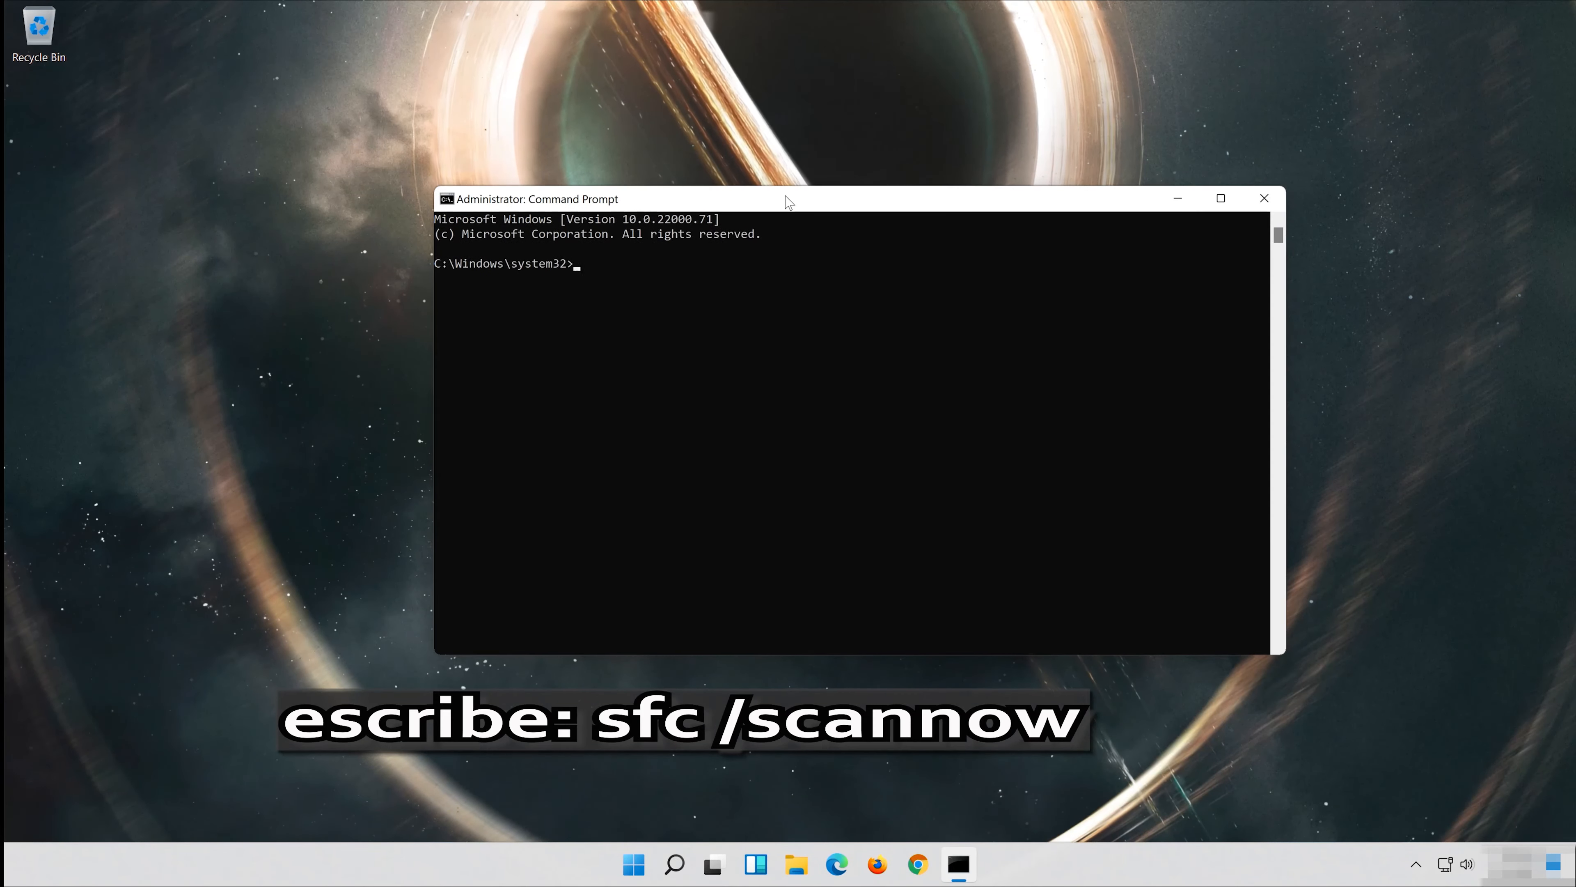
text(sfc)
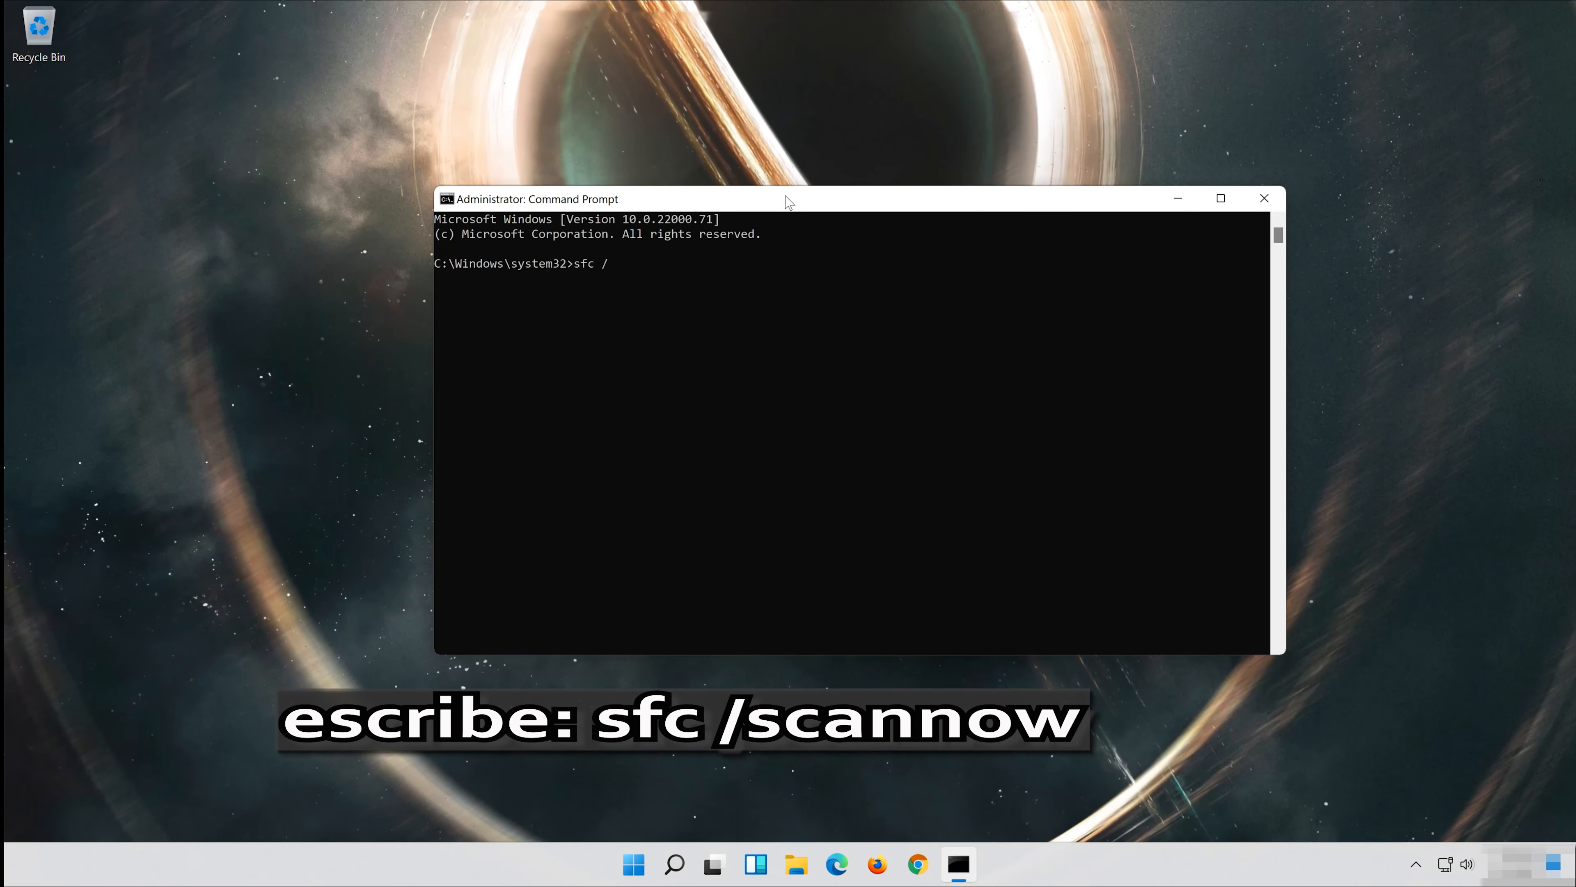
text( /sc)
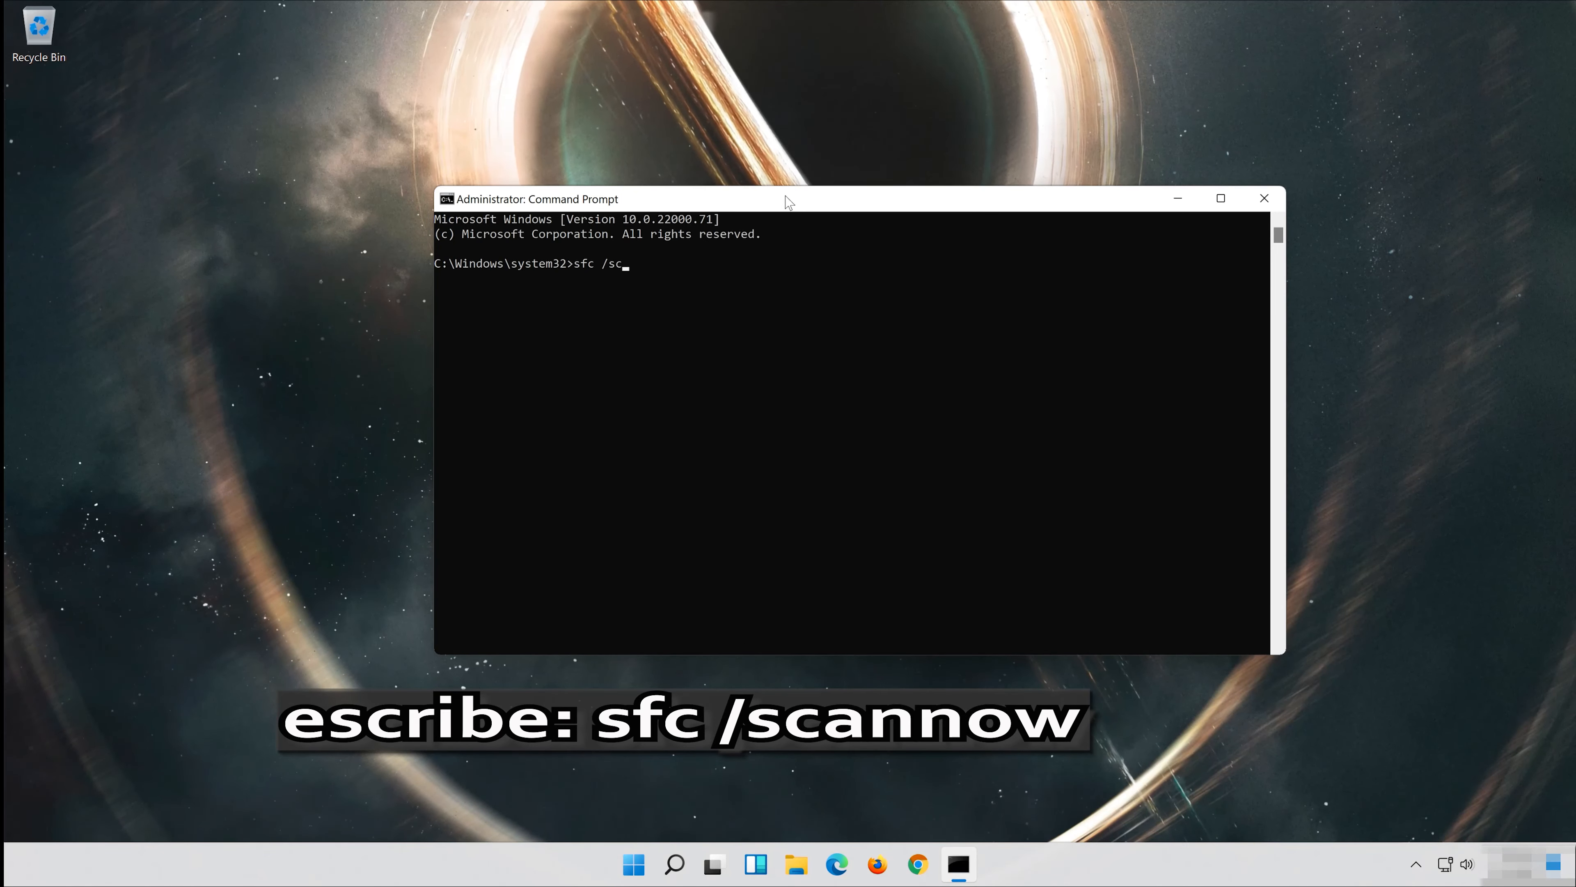
text(annow)
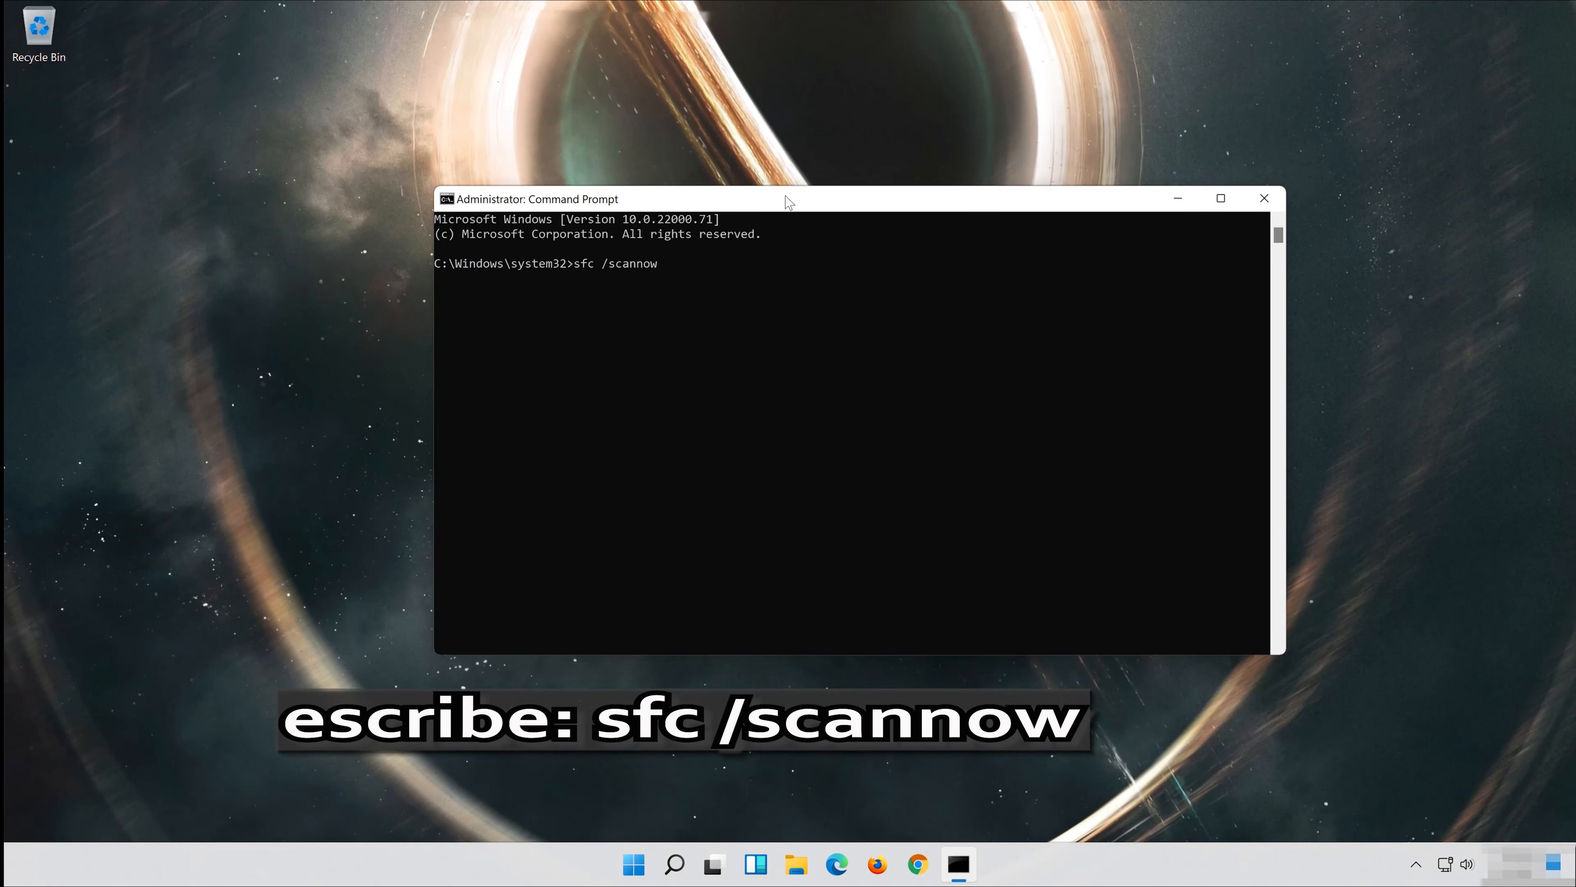
key(Return)
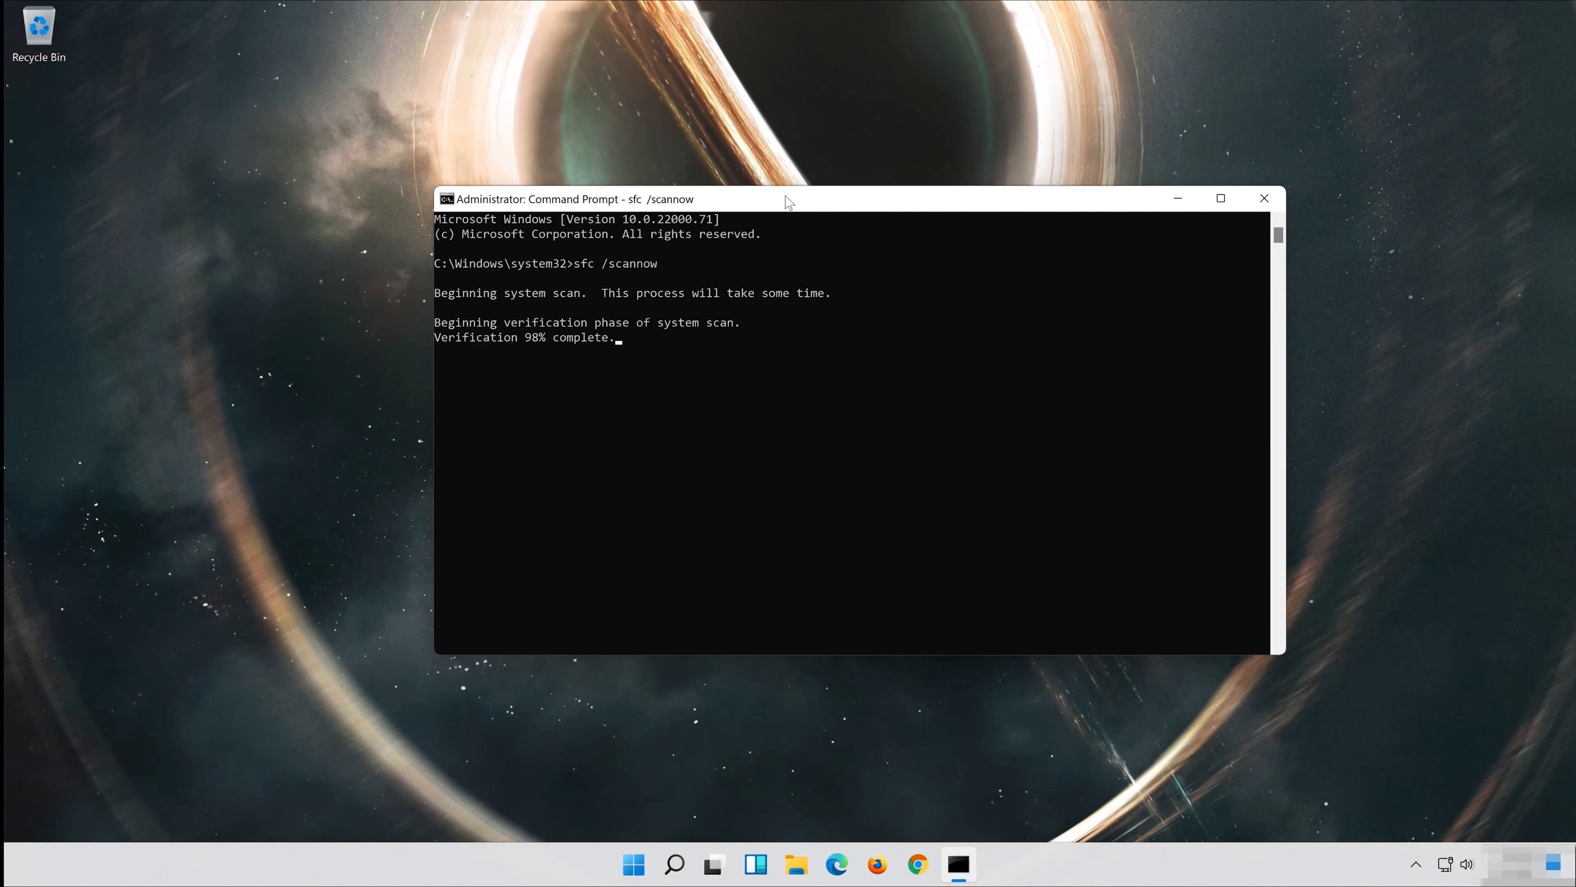
- Close the Command Prompt with the exit command
text(e)
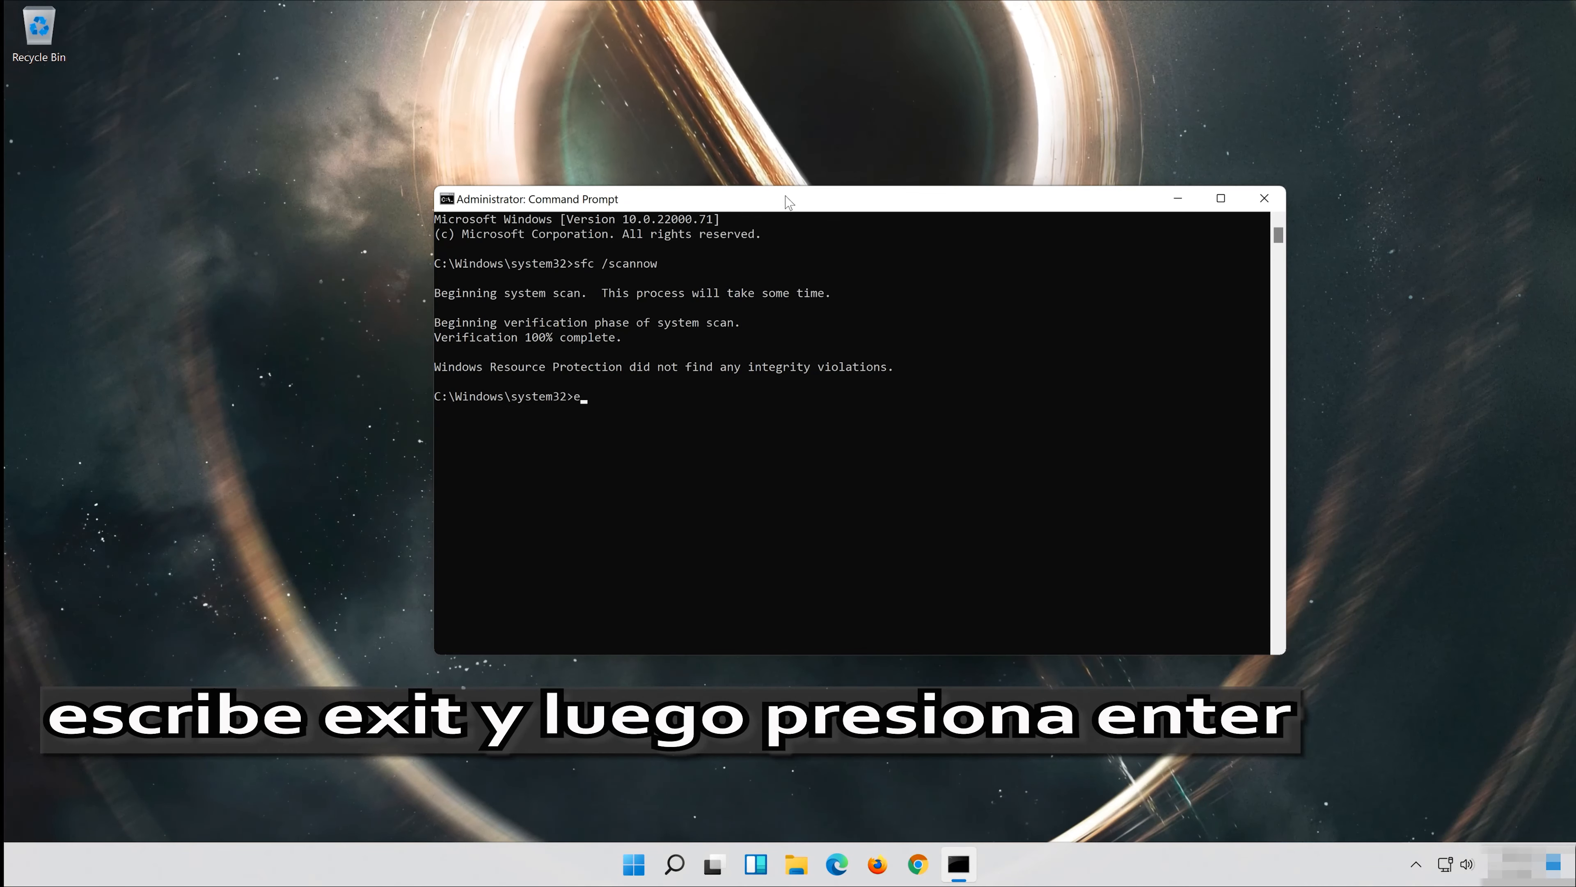
text(xi)
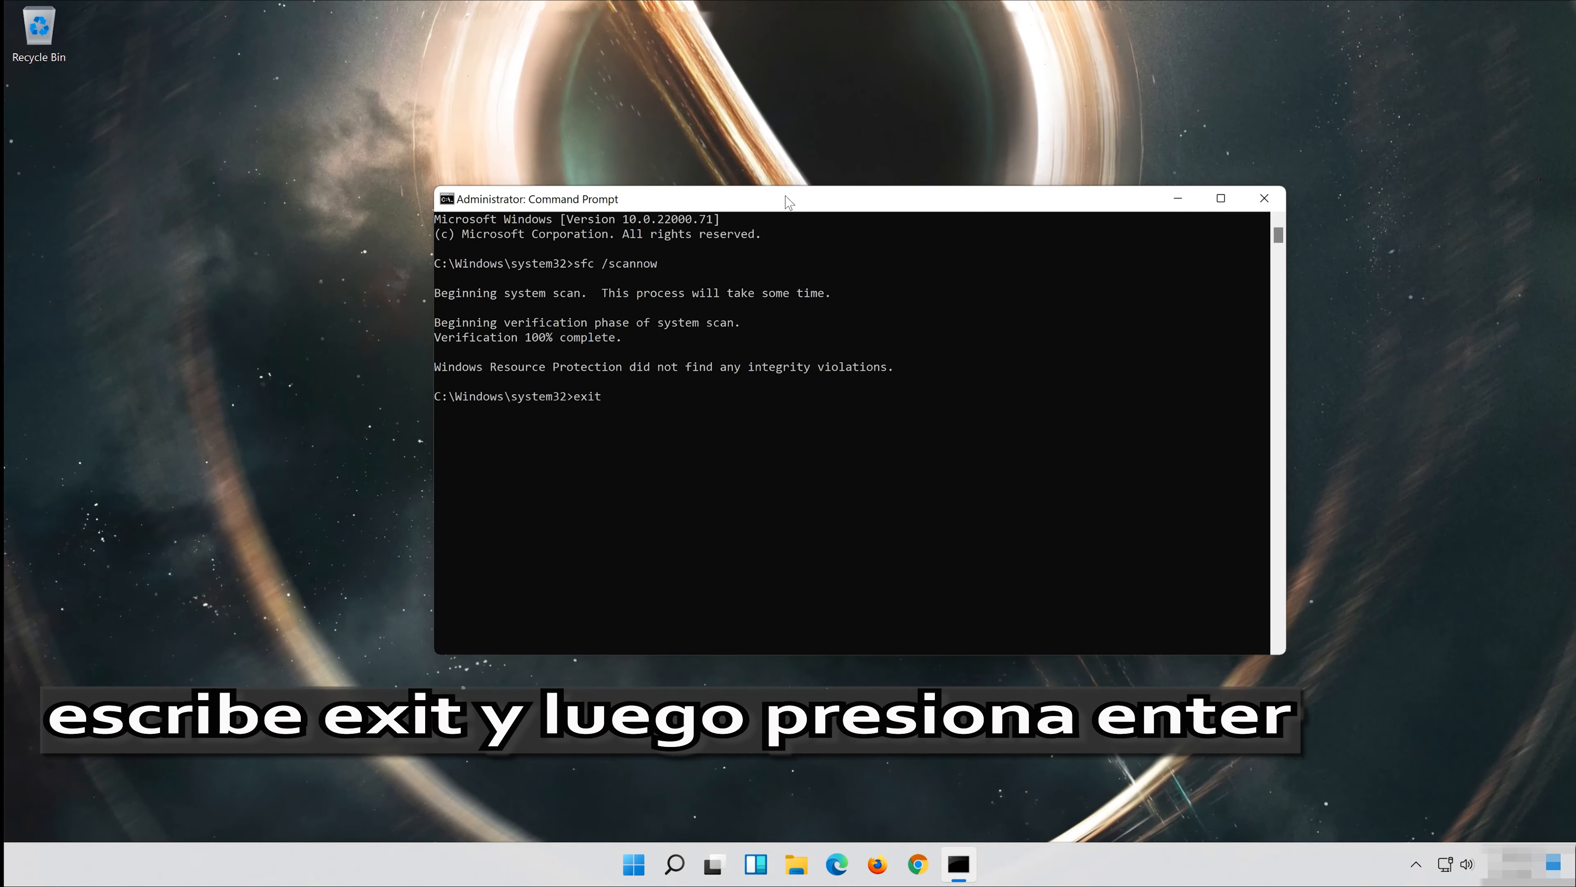
text(t)
key(Return)
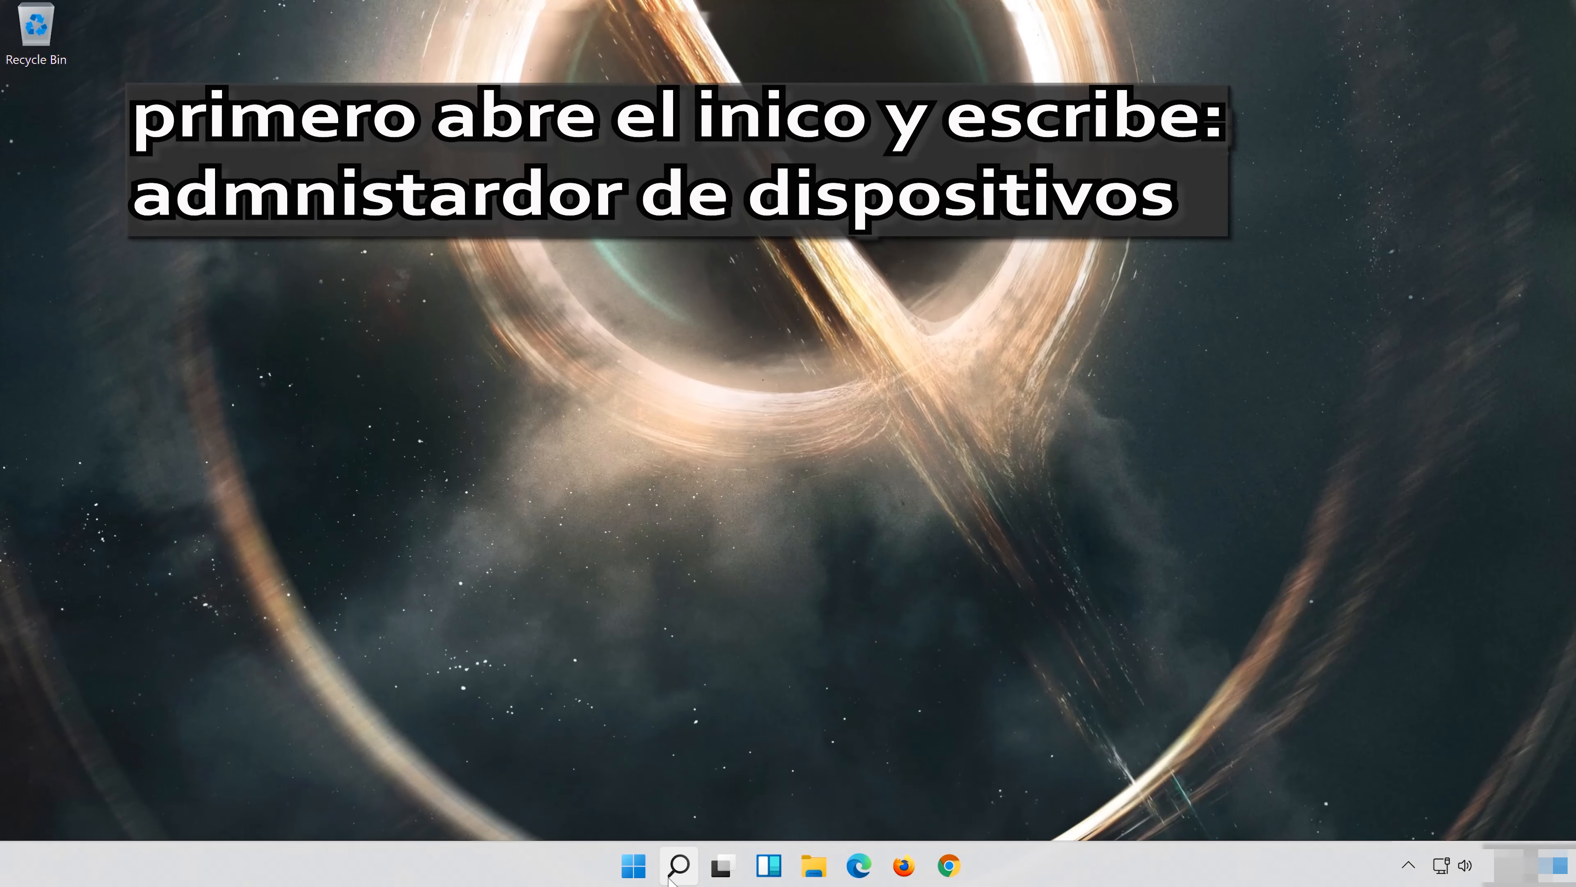
- Search Windows for device manager and open Device Manager
click(670, 876)
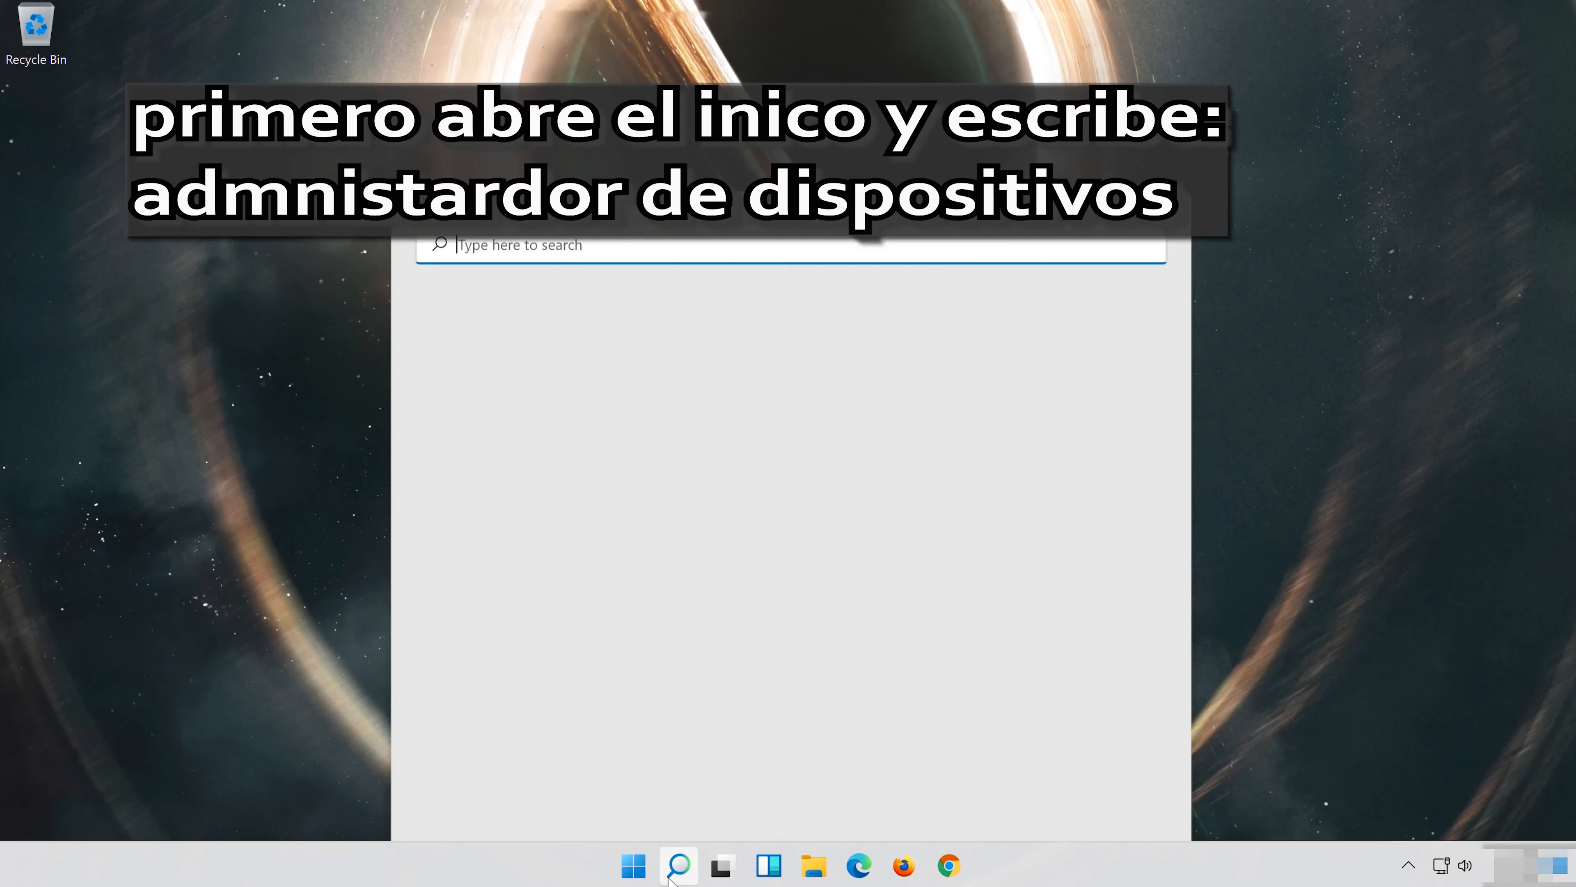
text(device ma)
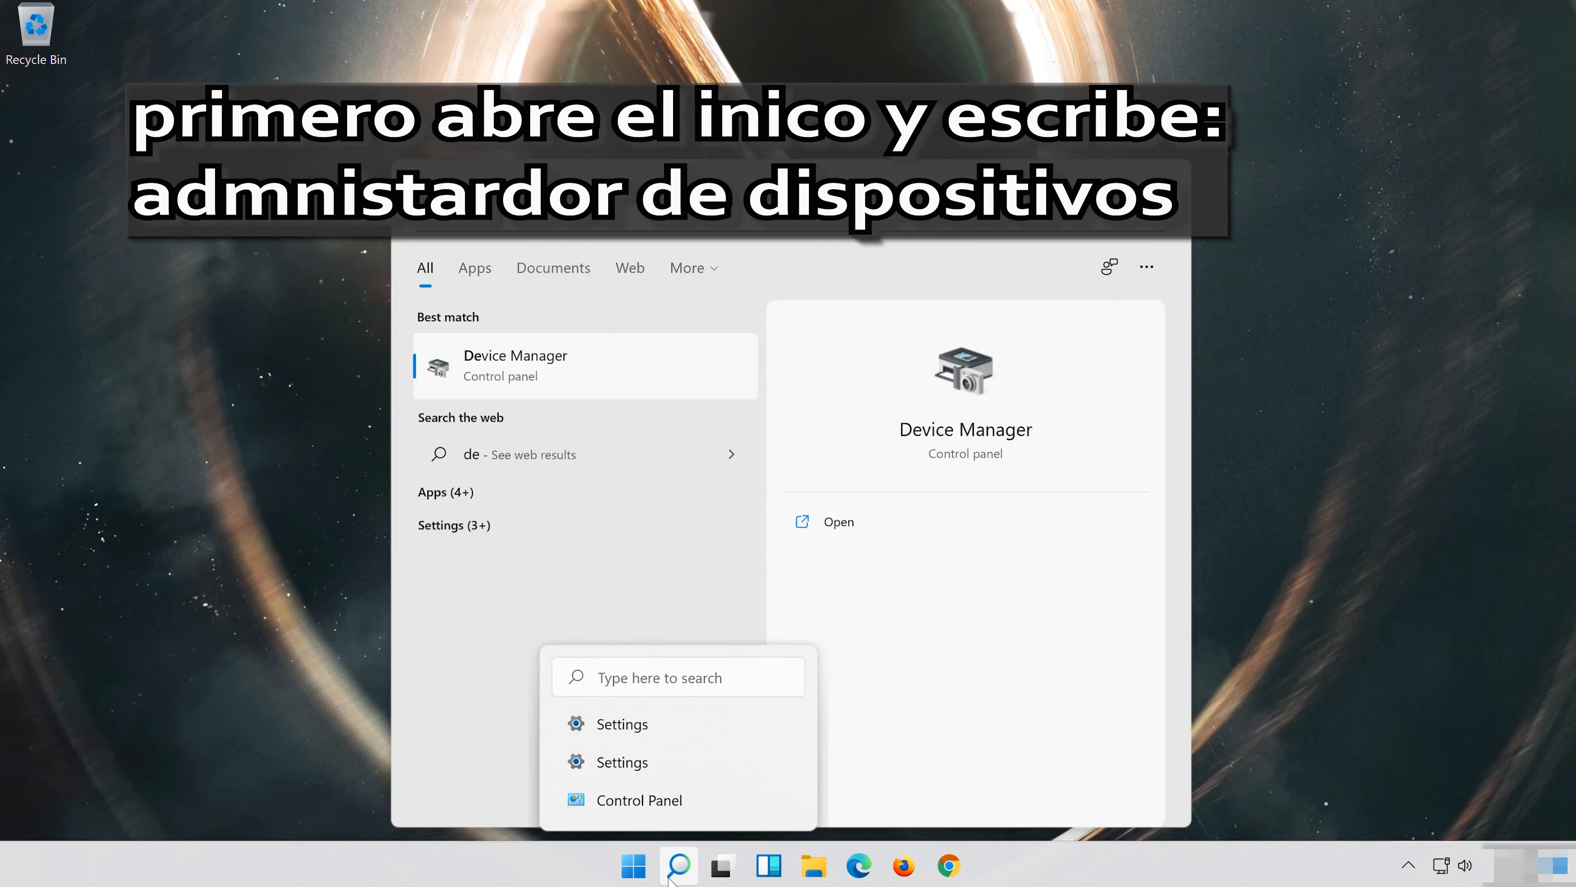
text(nager)
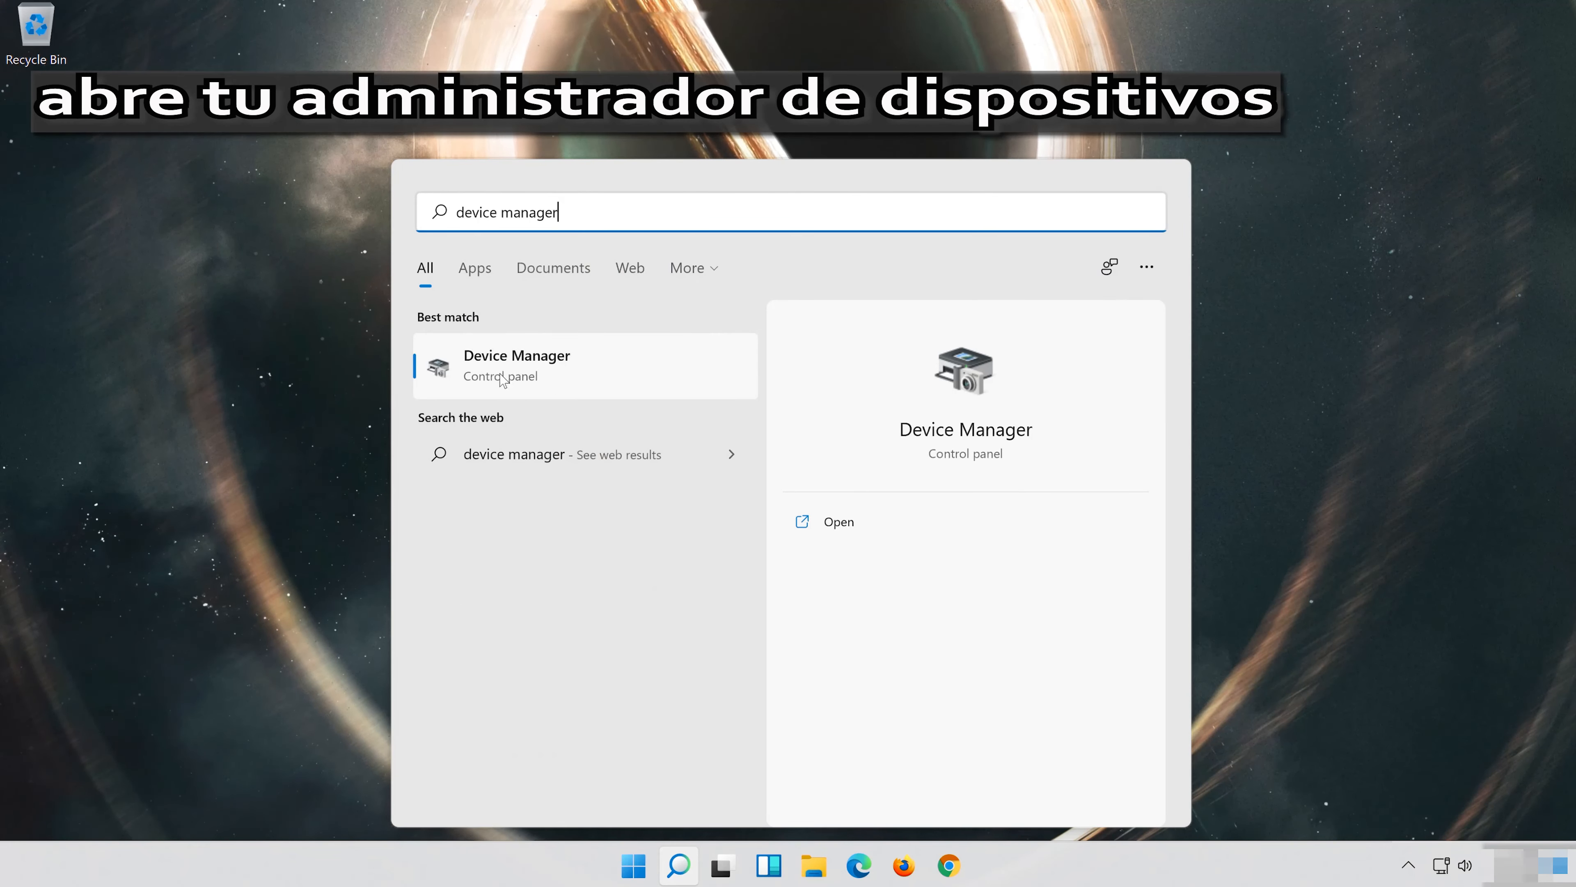
click(563, 376)
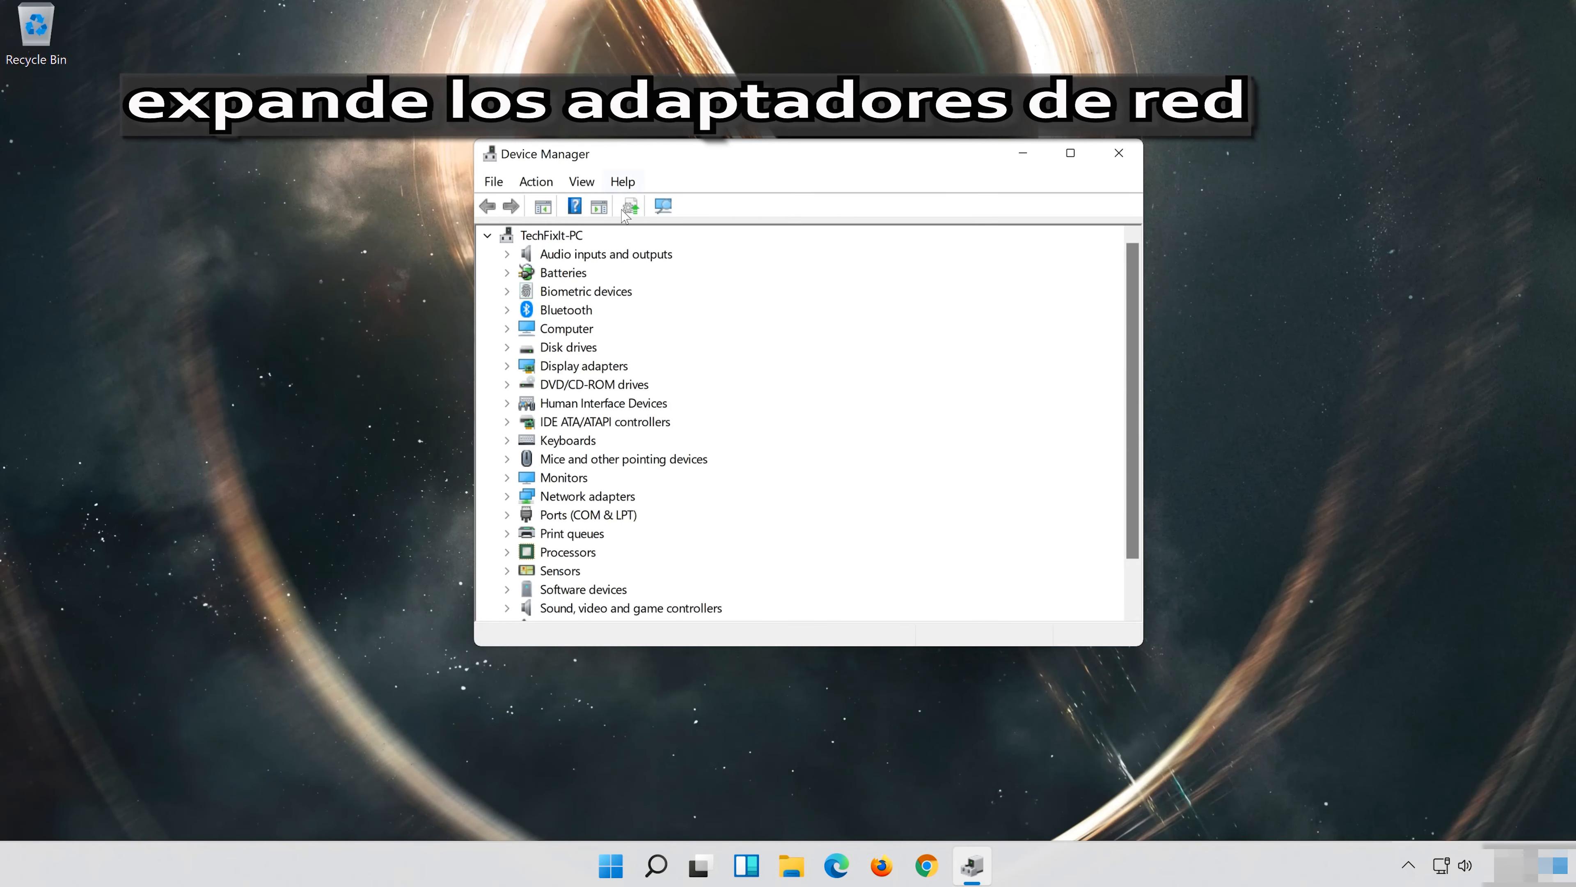
- Open the driver properties of the Intel(R) 82574L Gigabit Network Connection under Network adapters
click(580, 496)
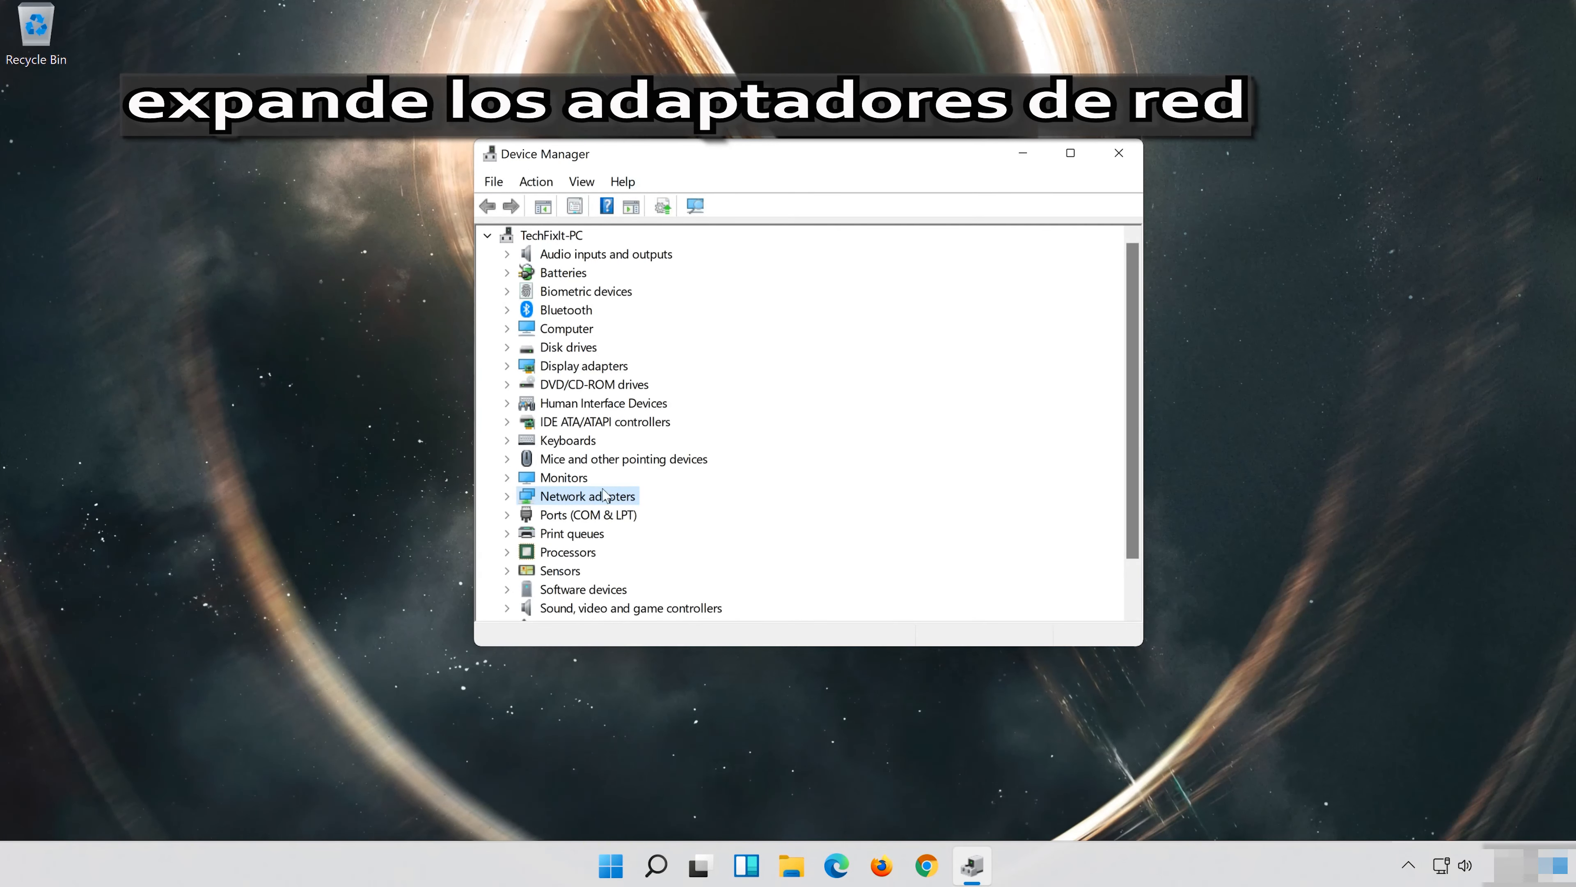
click(508, 497)
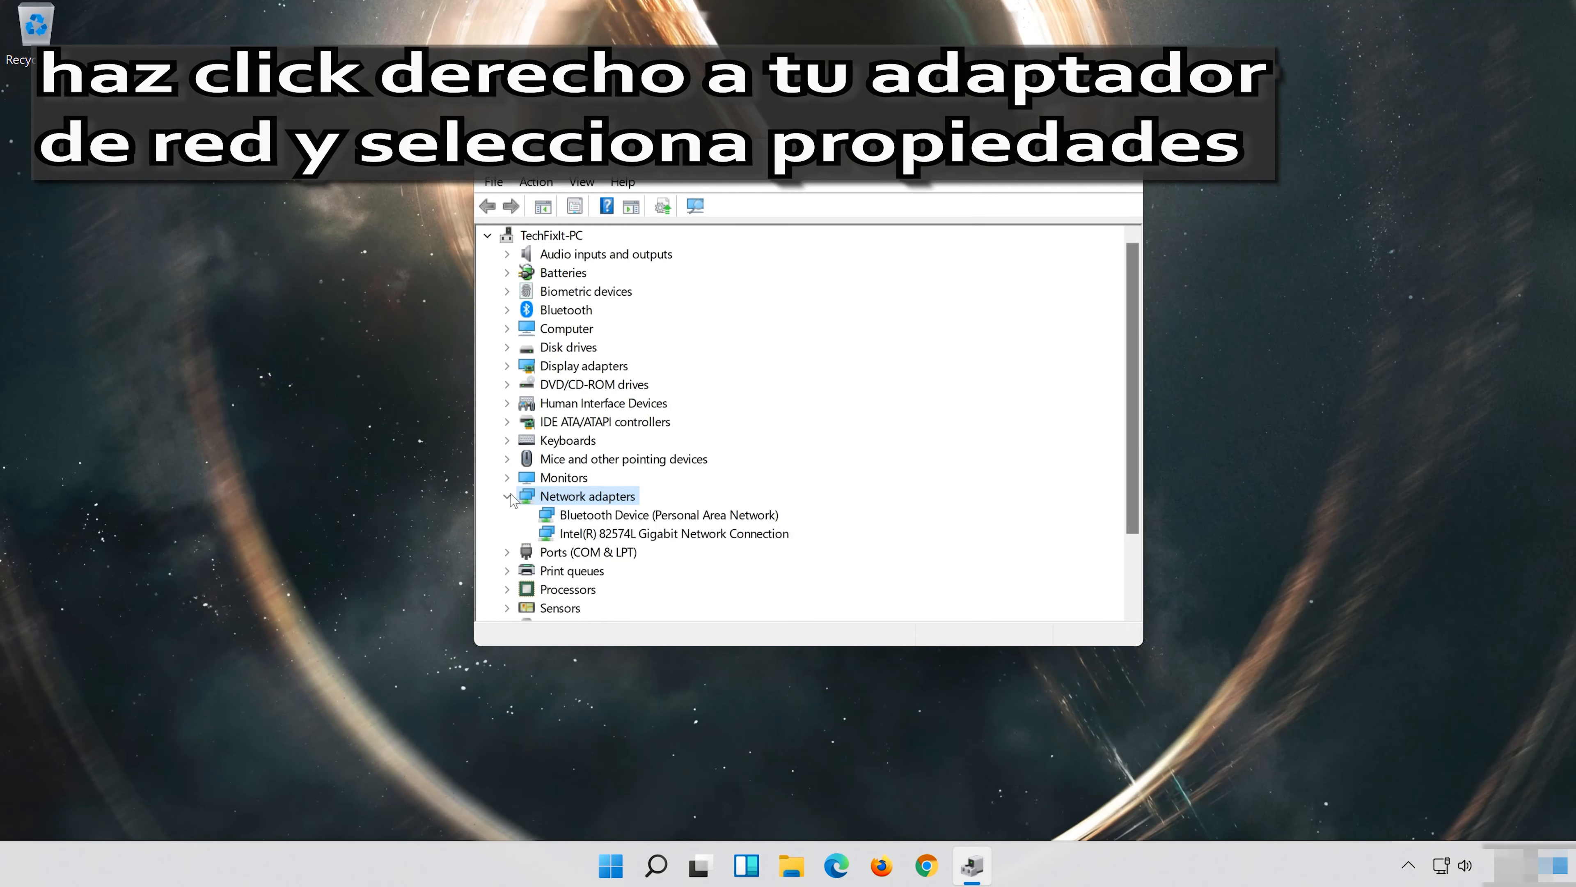
right_click(672, 536)
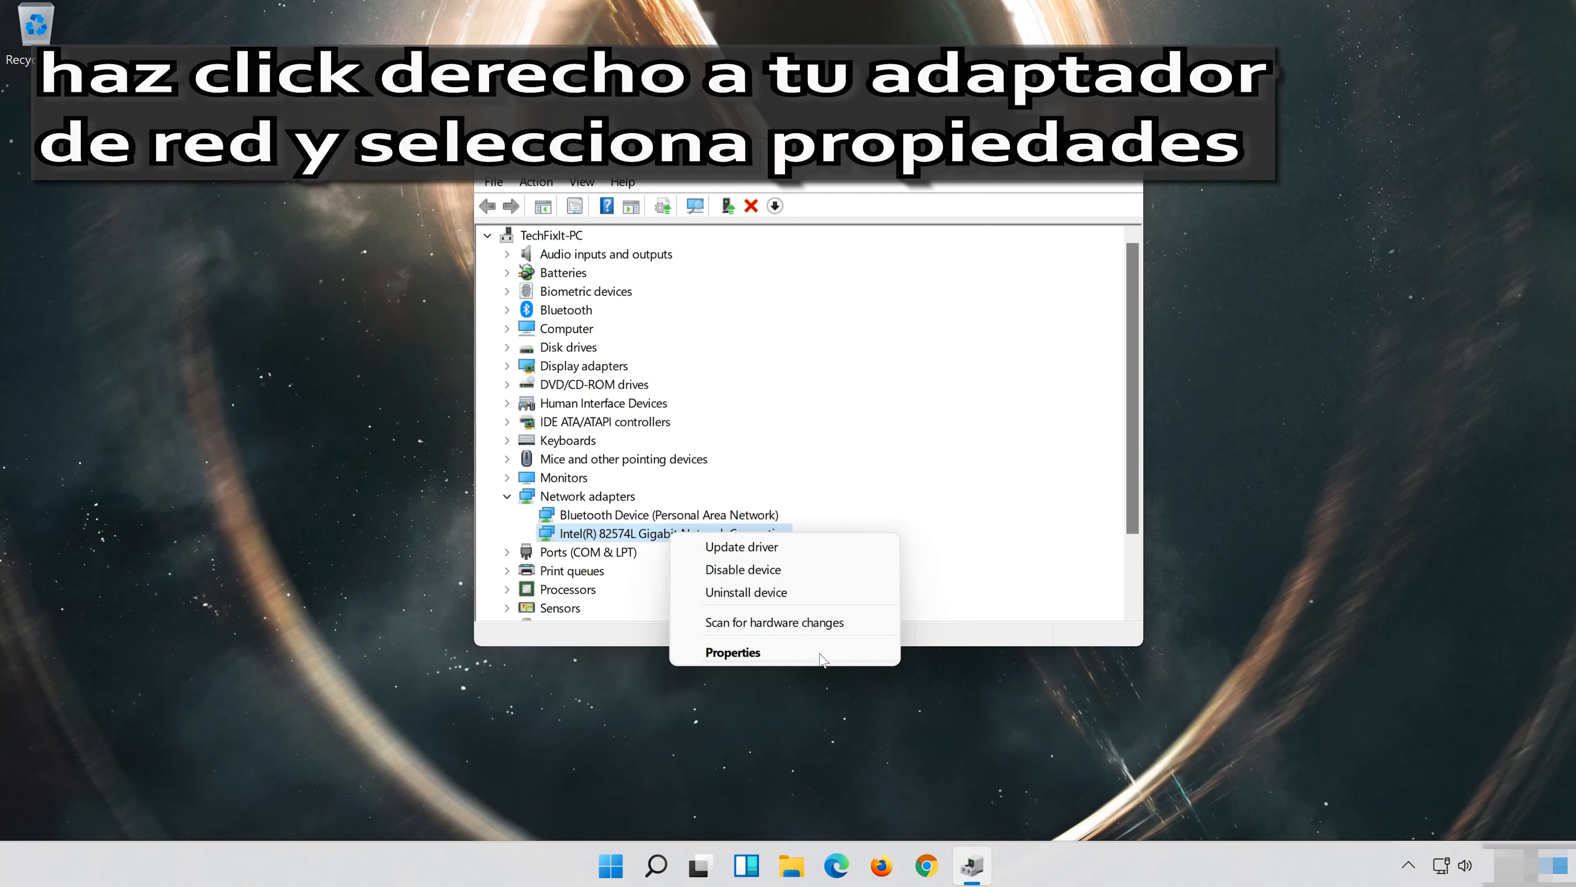
click(763, 653)
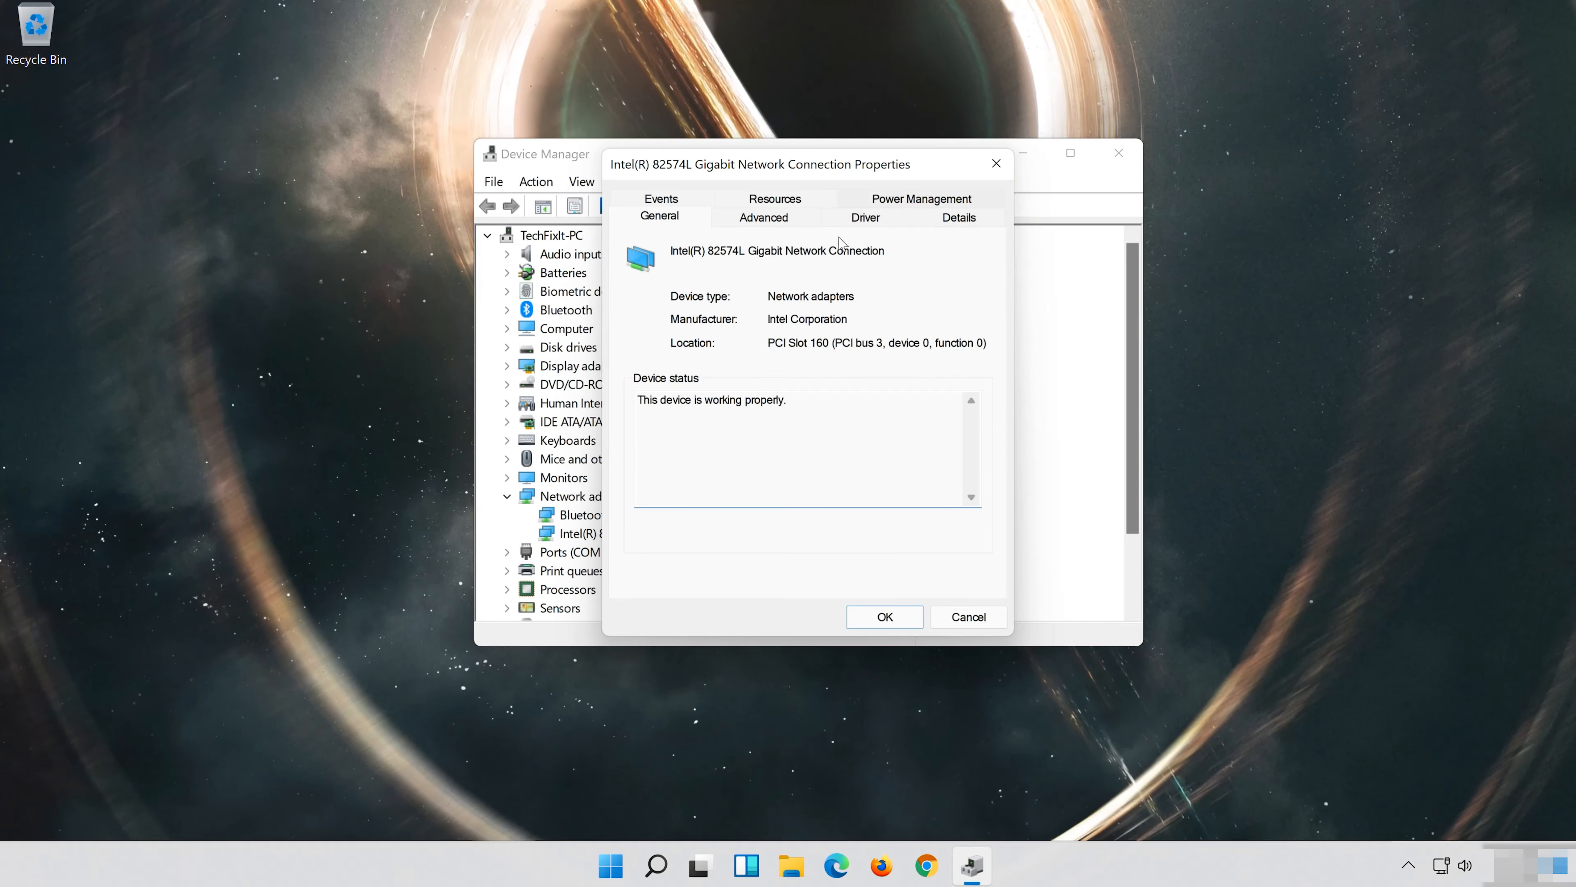
click(869, 225)
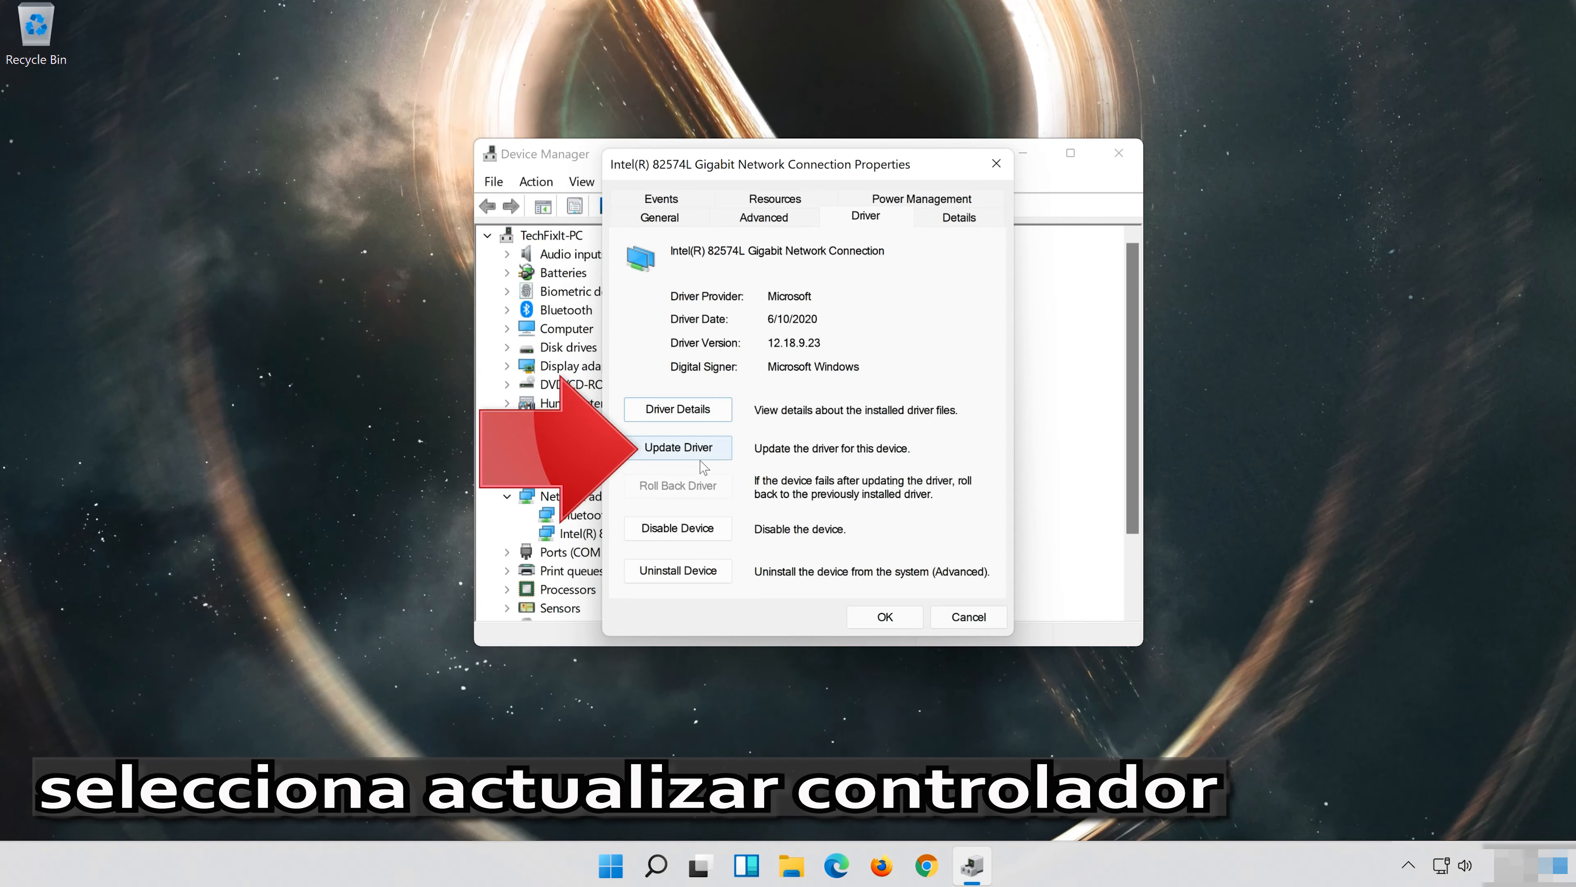
- Update the network adapter's driver with an automatic driver search, and continue on Windows Update with a check for updates
click(658, 448)
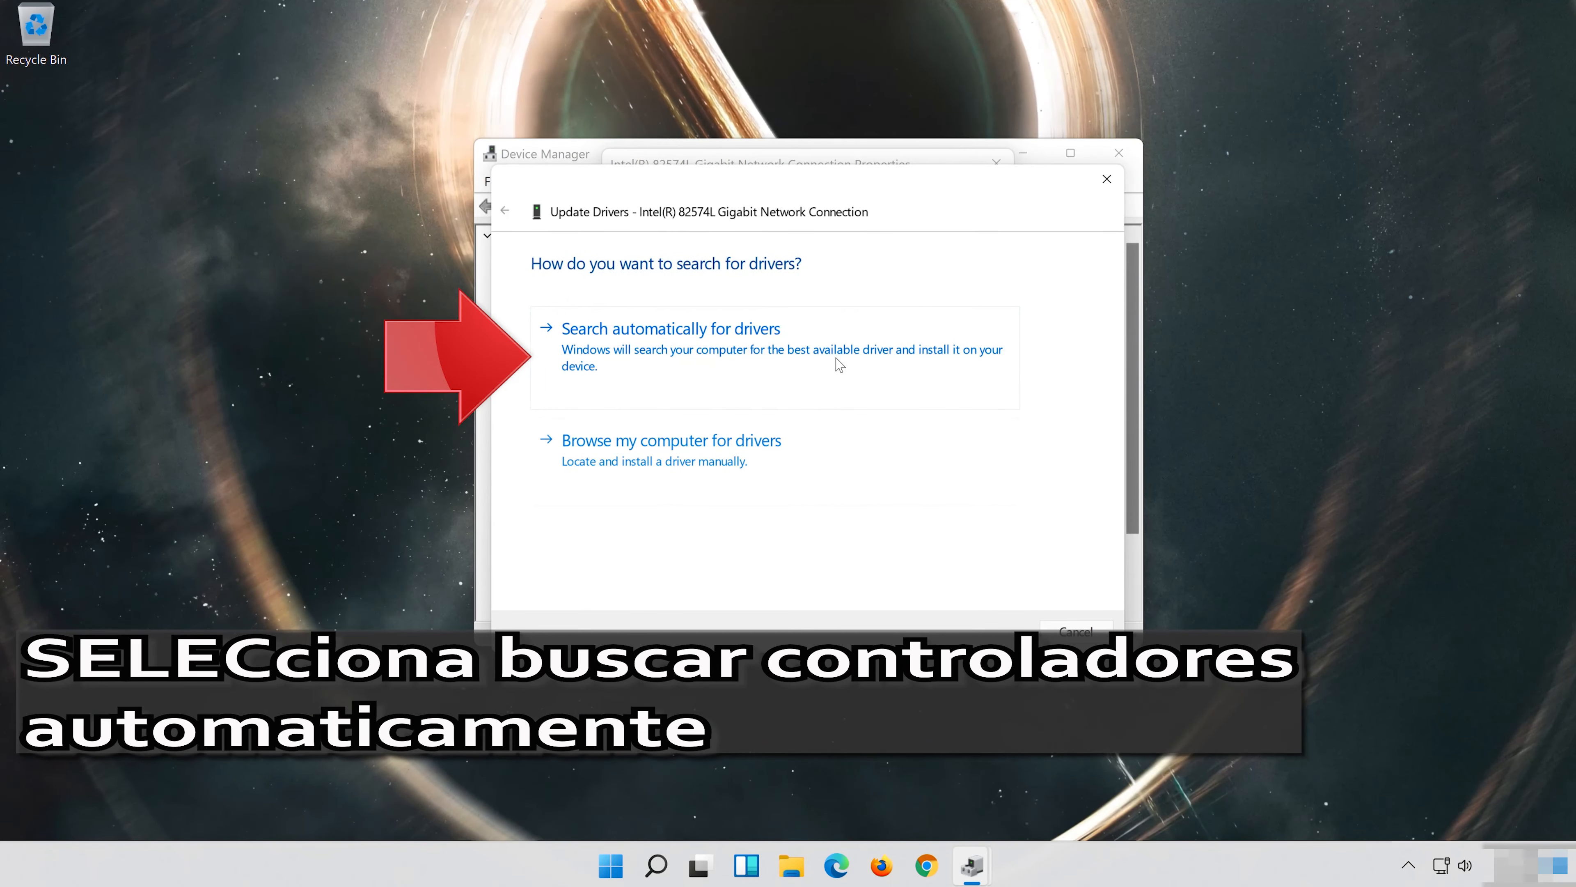
click(682, 355)
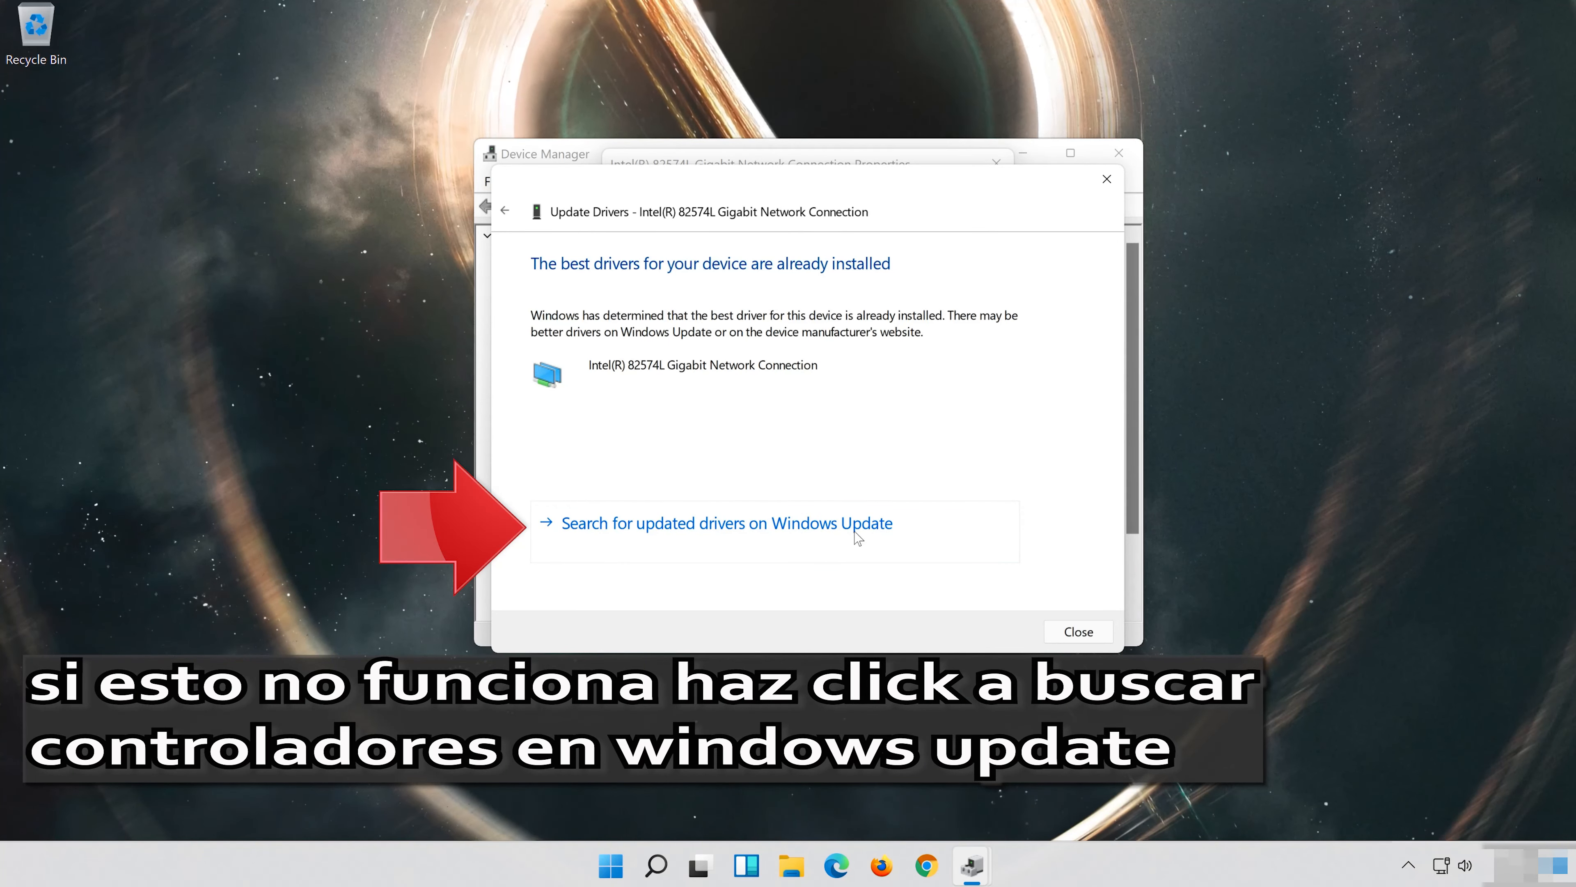
click(831, 538)
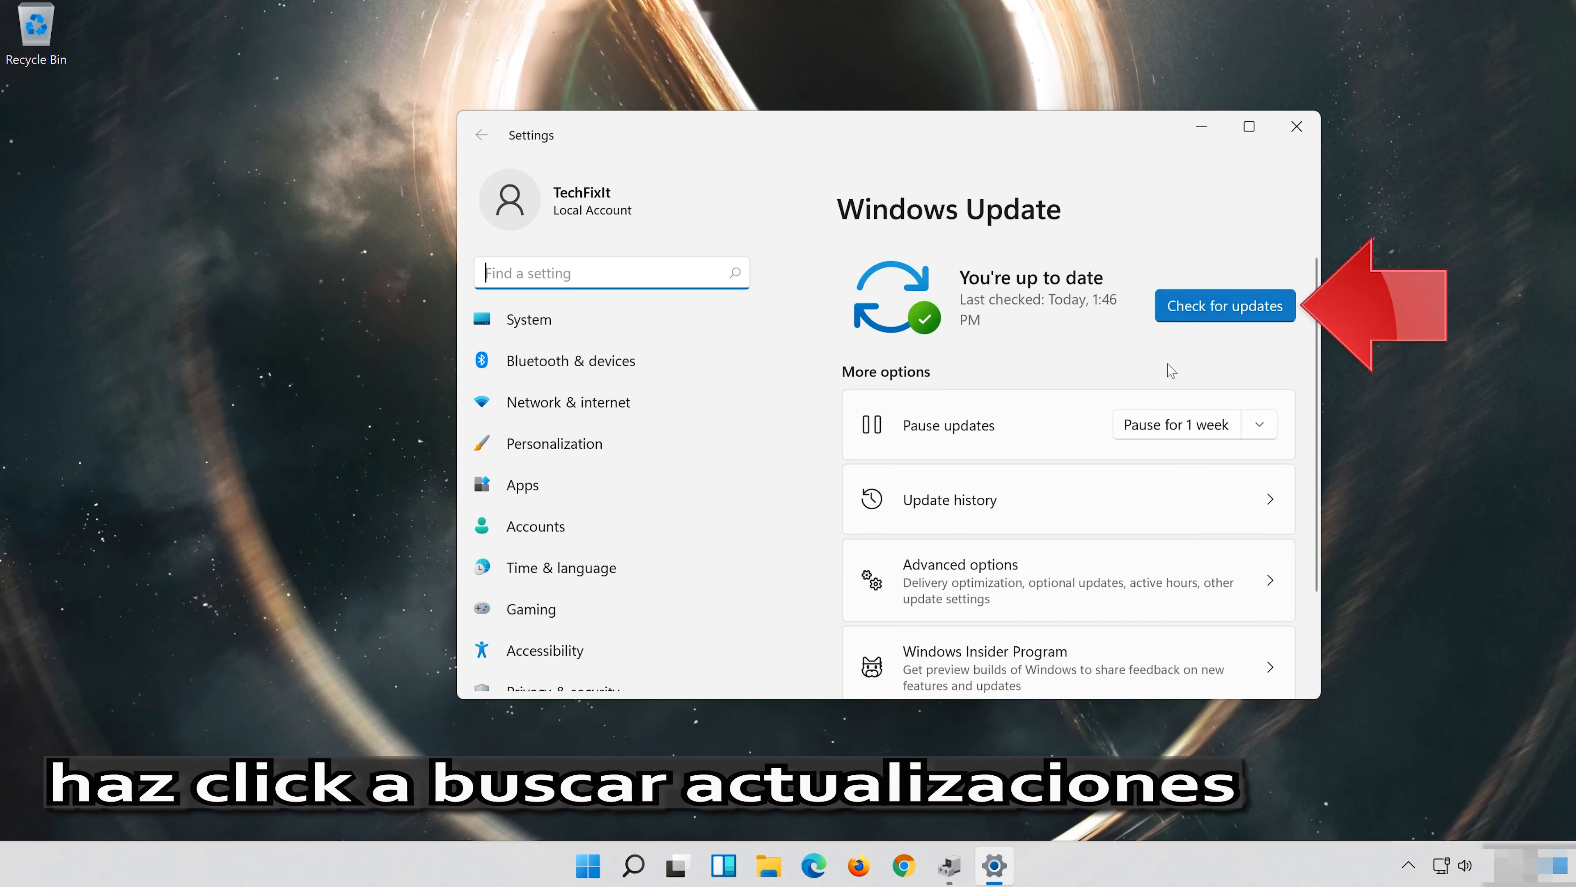
click(1228, 319)
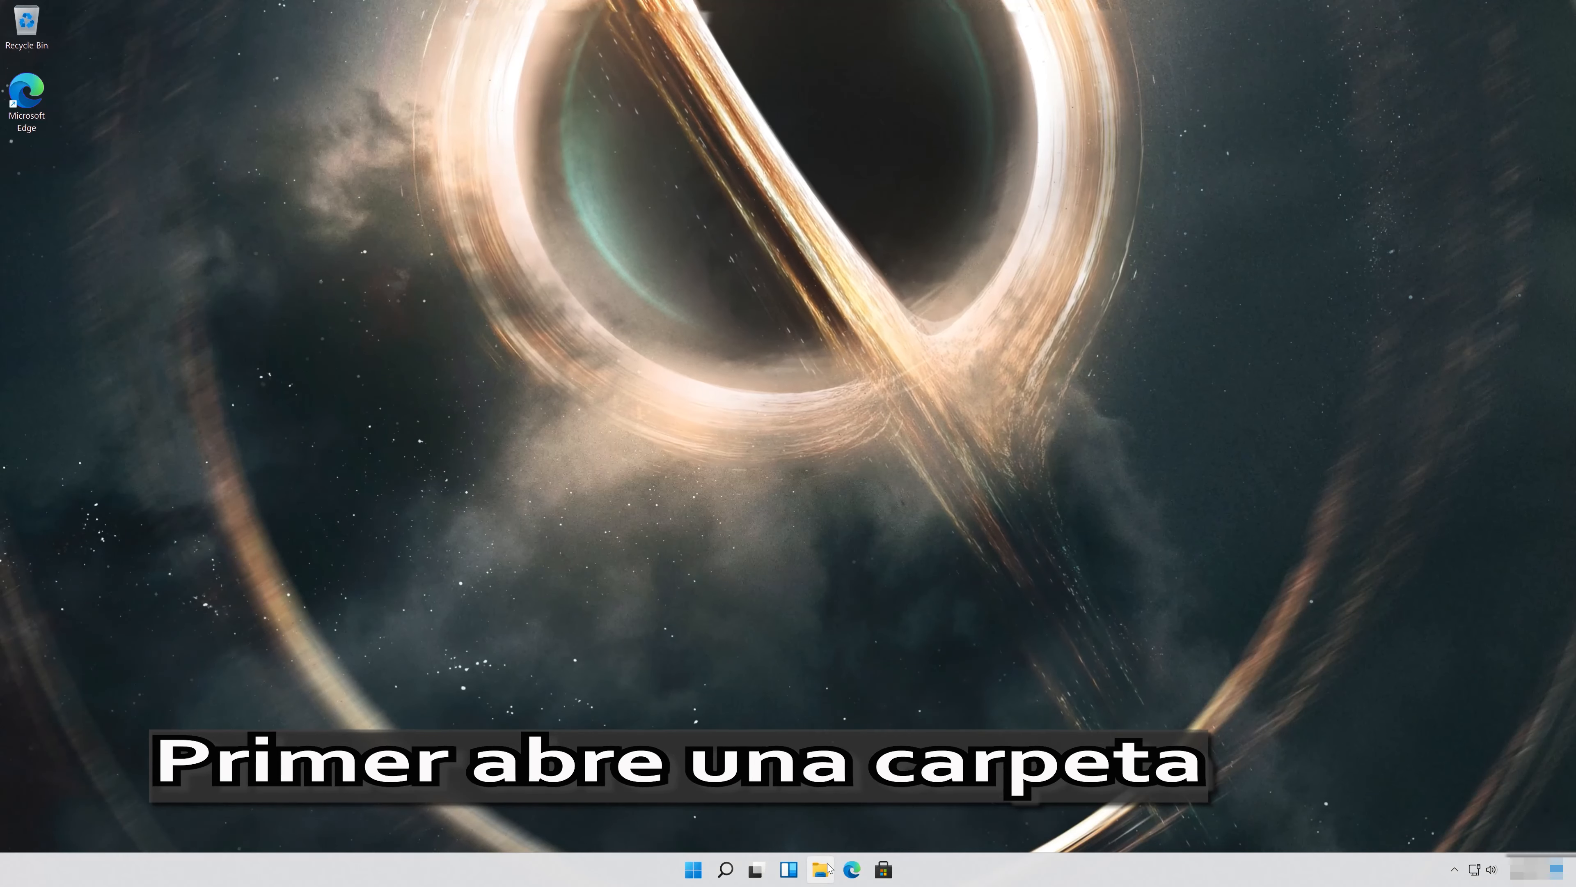
- In File Explorer's This PC, open the properties of the Samsung USB (E:) drive and show its error-checking and optimization tools
click(828, 868)
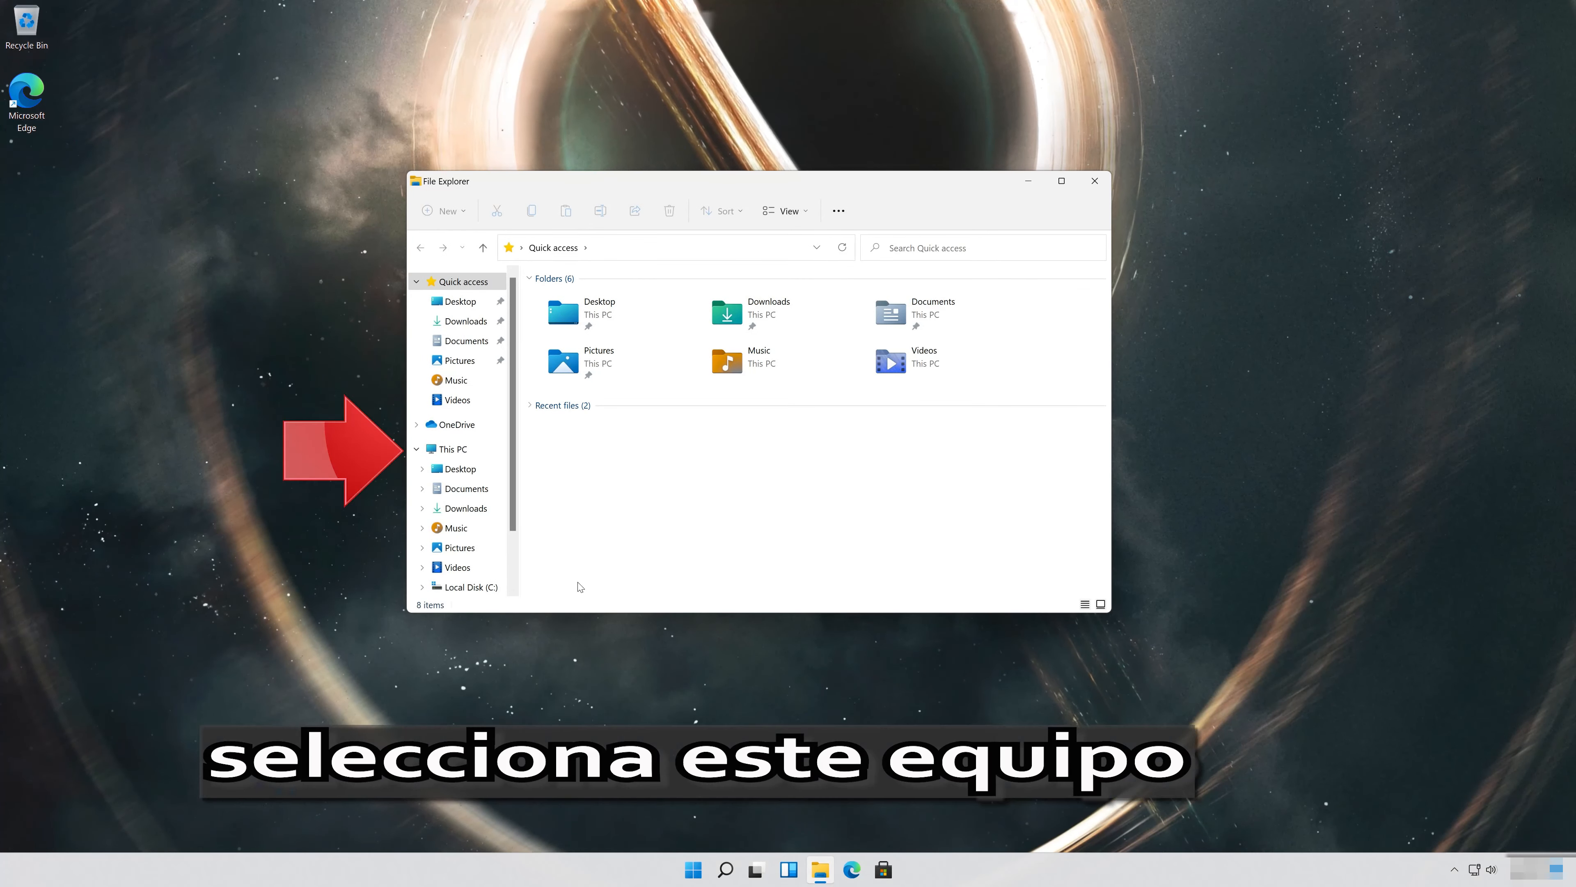
click(459, 449)
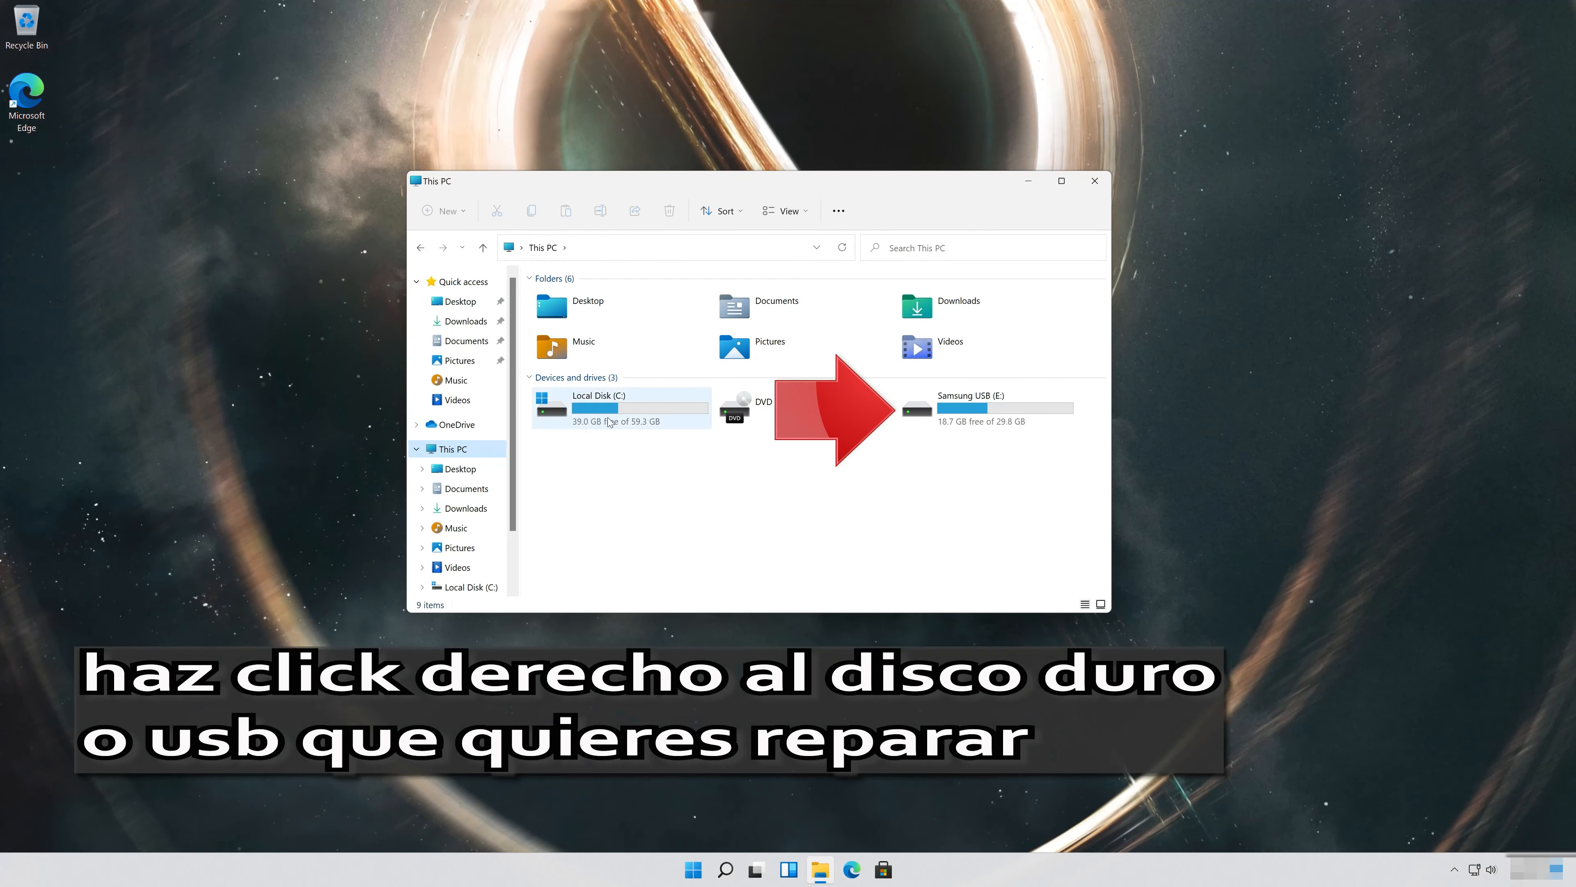
right_click(977, 414)
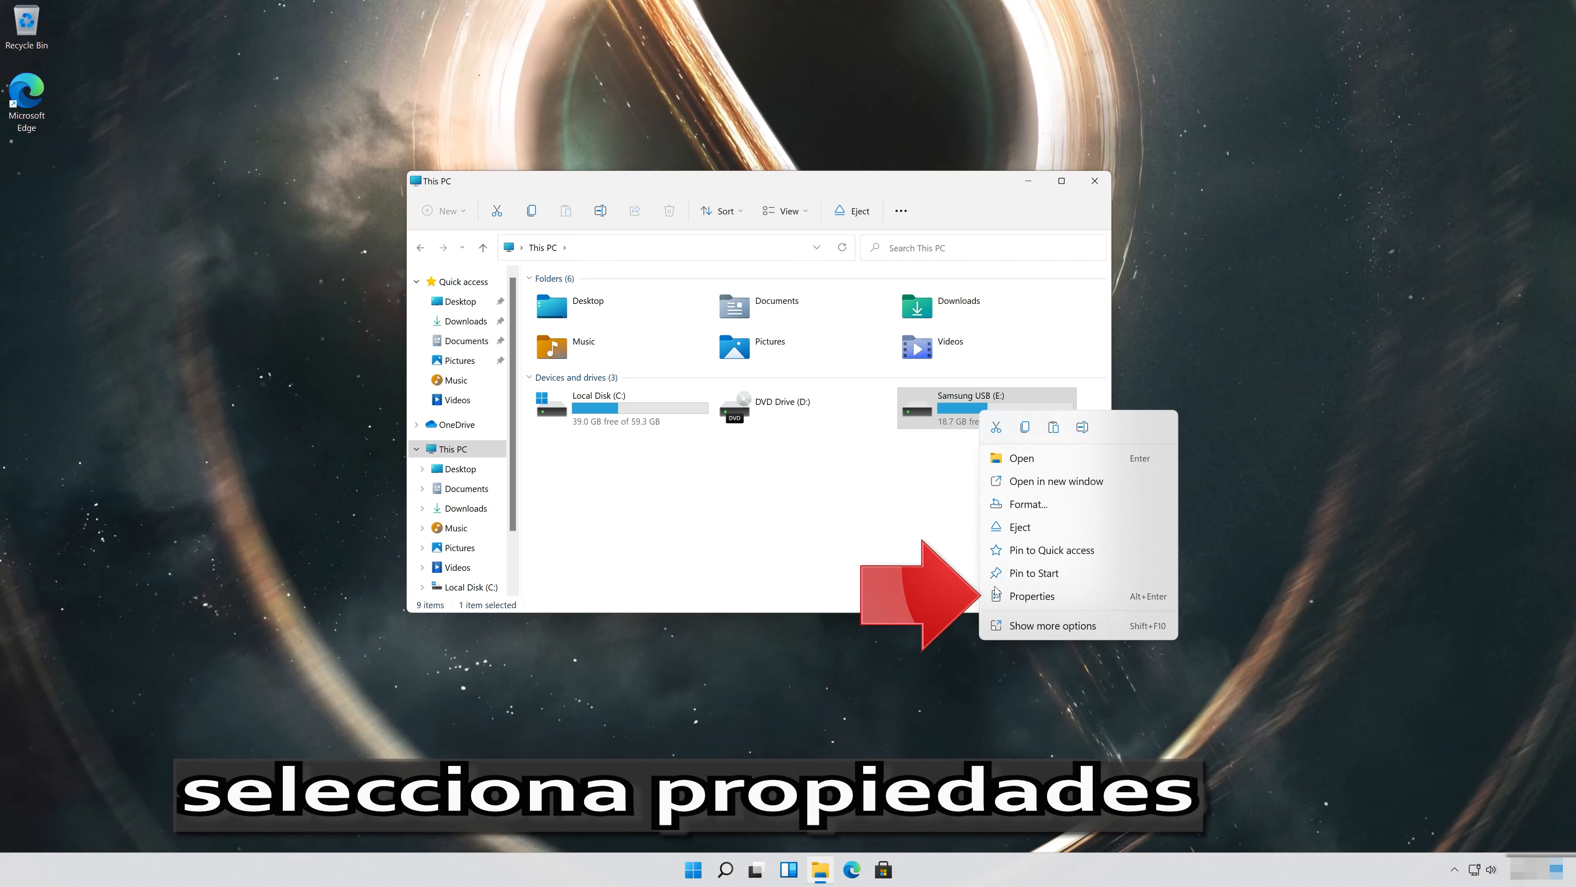
click(1068, 600)
drag(1345, 489, 720, 227)
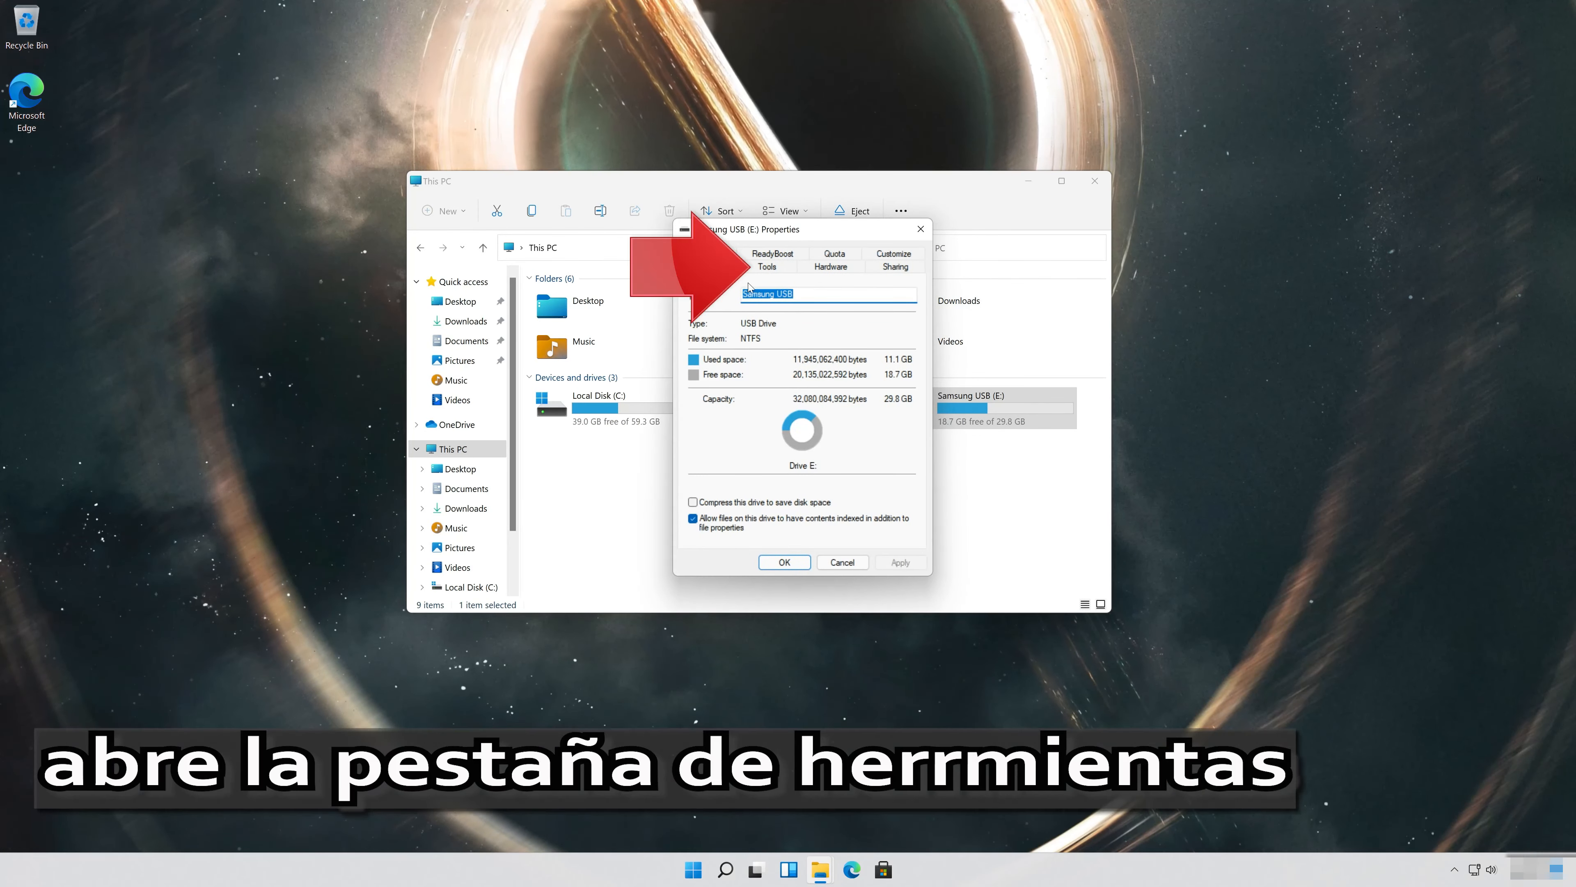
click(785, 267)
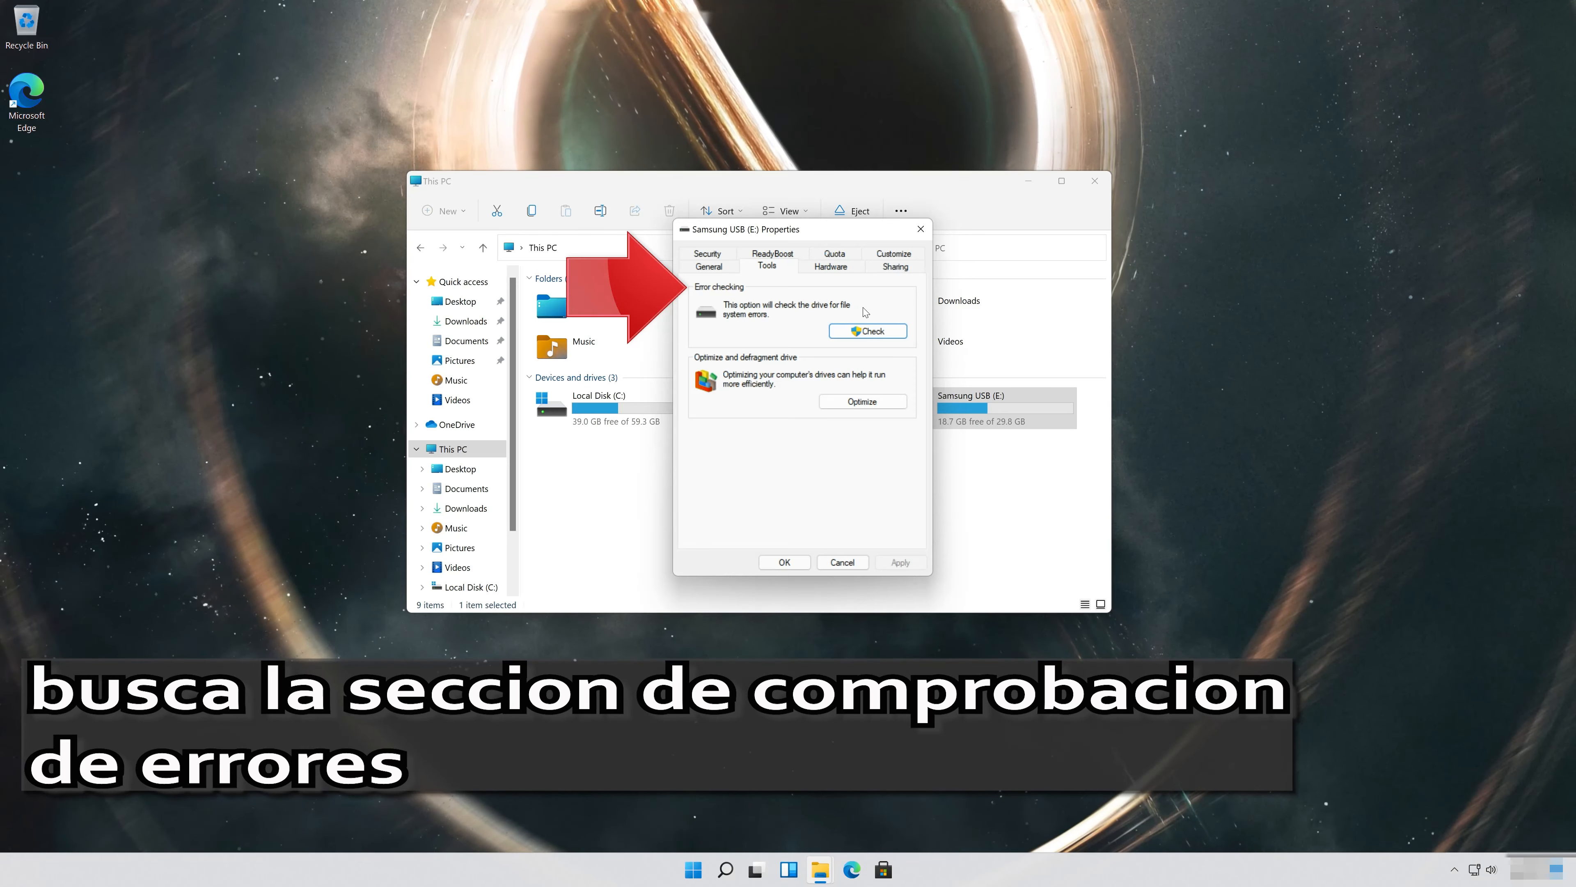
- Check the Samsung USB (E:) drive for errors with Scan and repair drive, and close the report and the drive properties
click(858, 329)
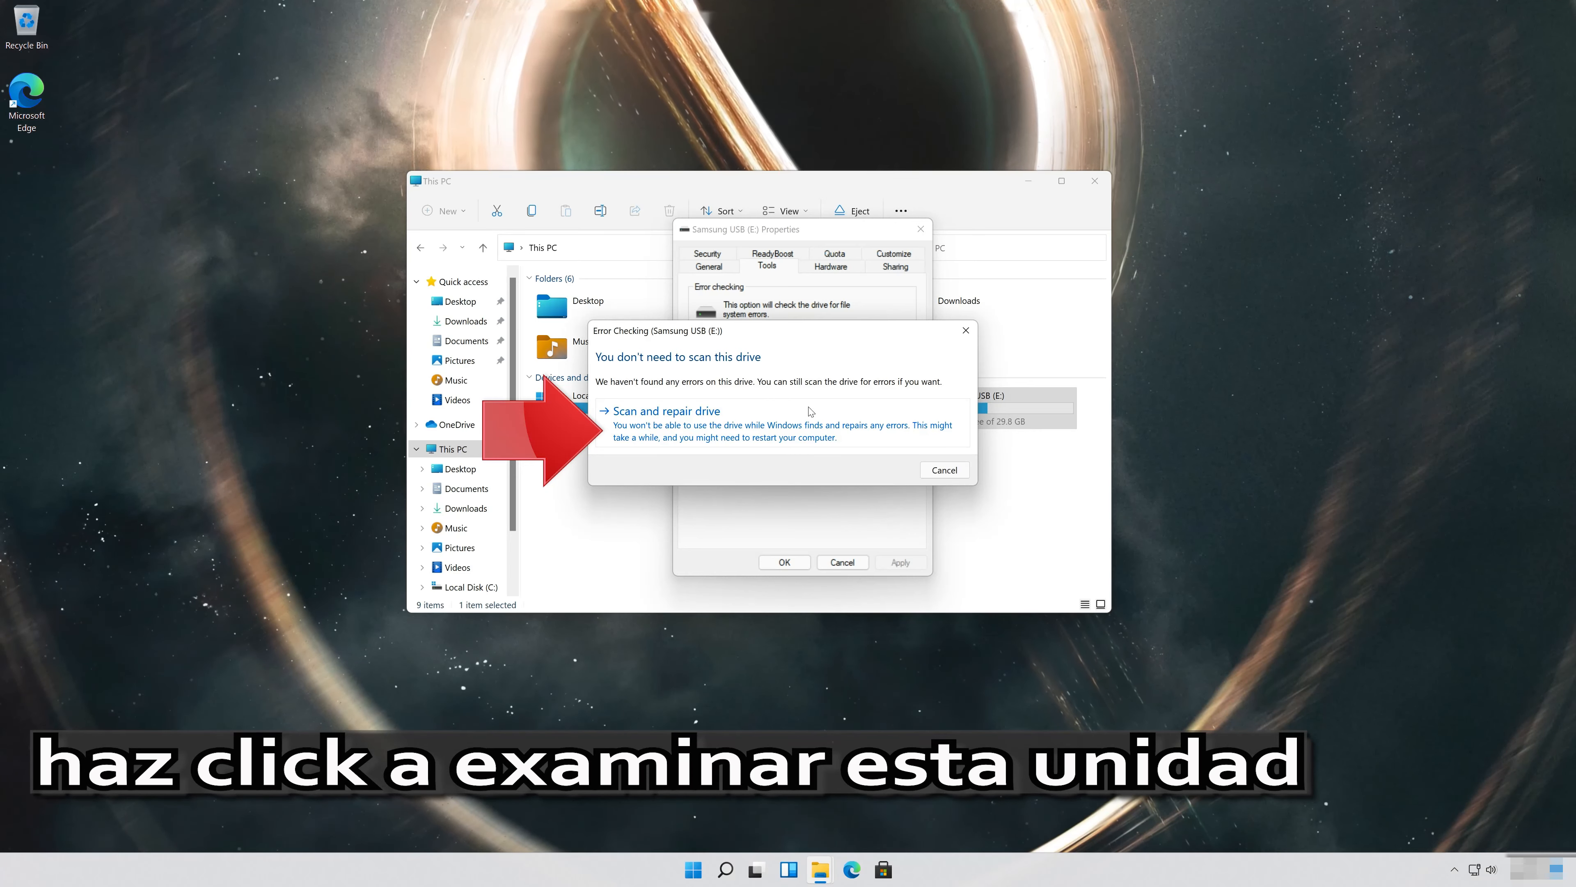
click(800, 417)
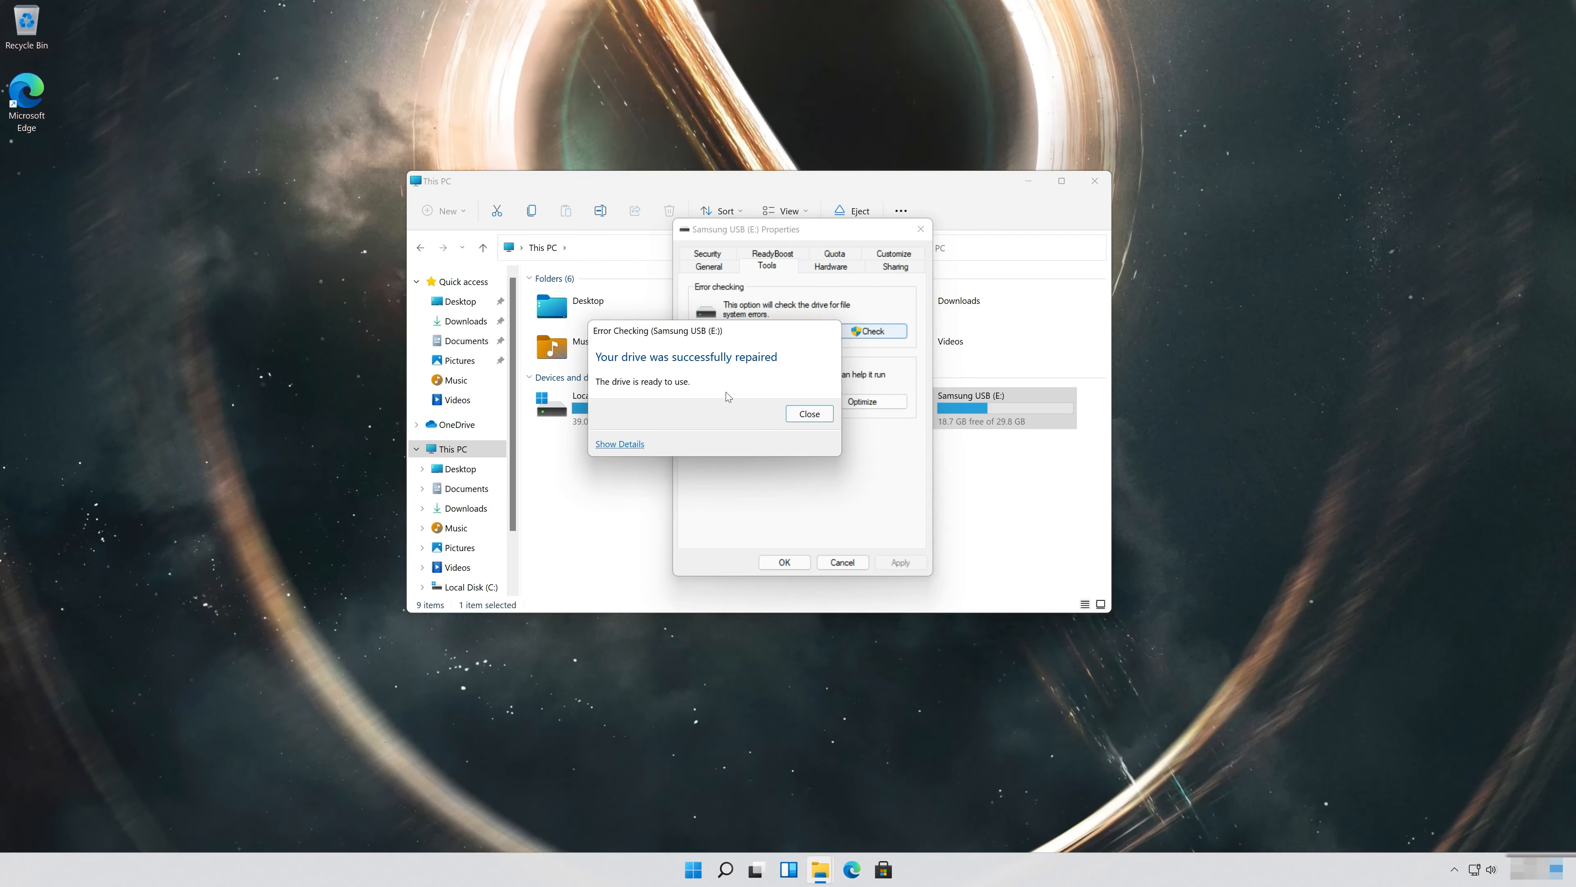
click(809, 413)
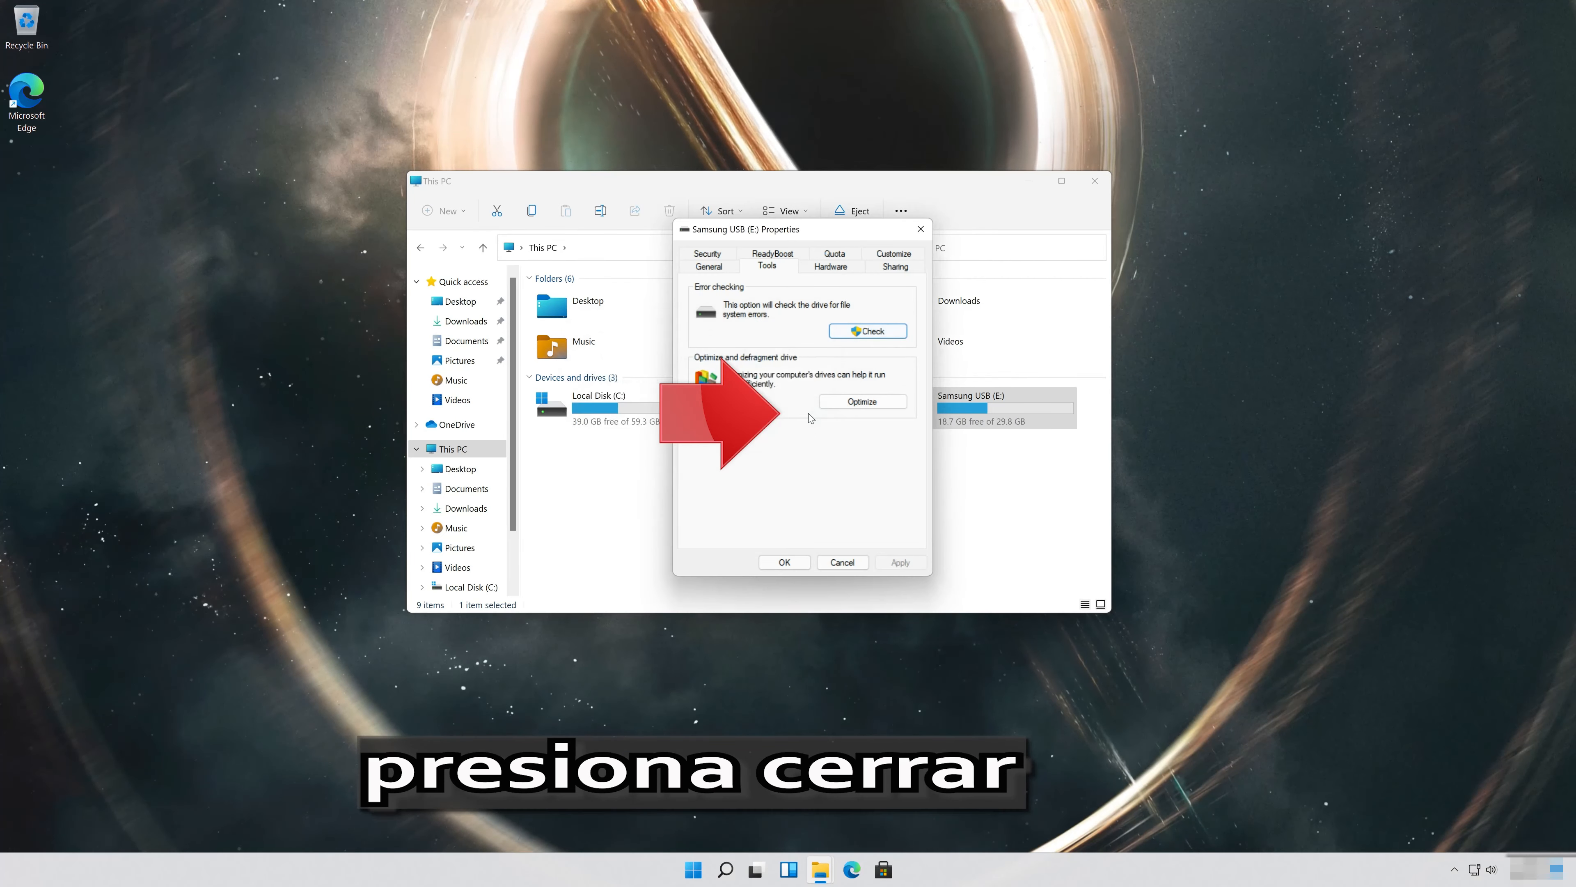
click(797, 565)
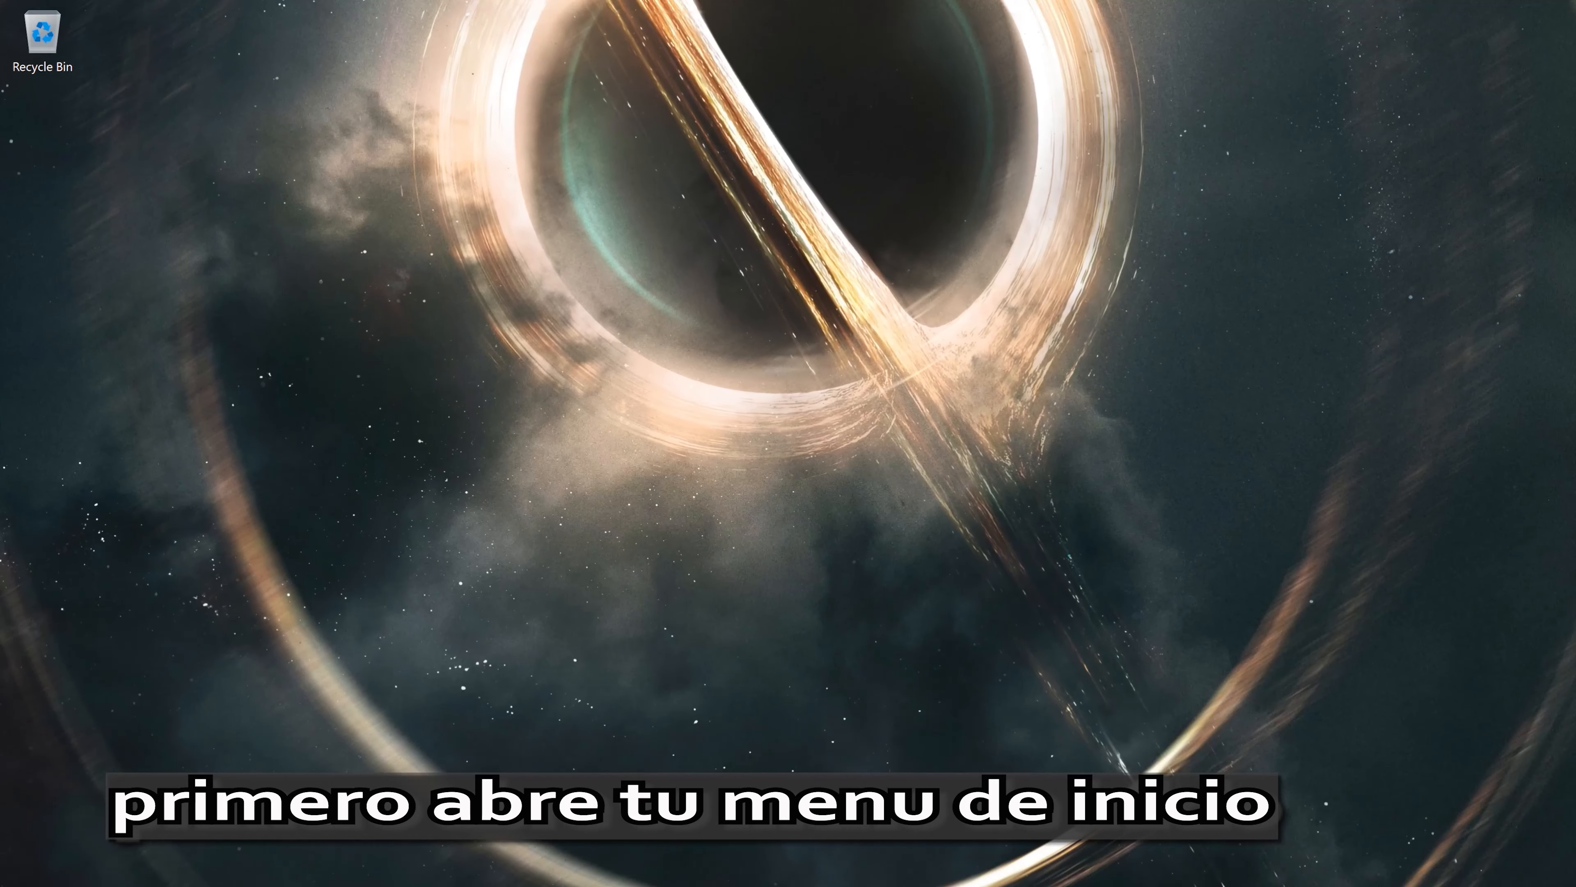
- Open the Advanced options of Windows Update in the Settings app
key(super)
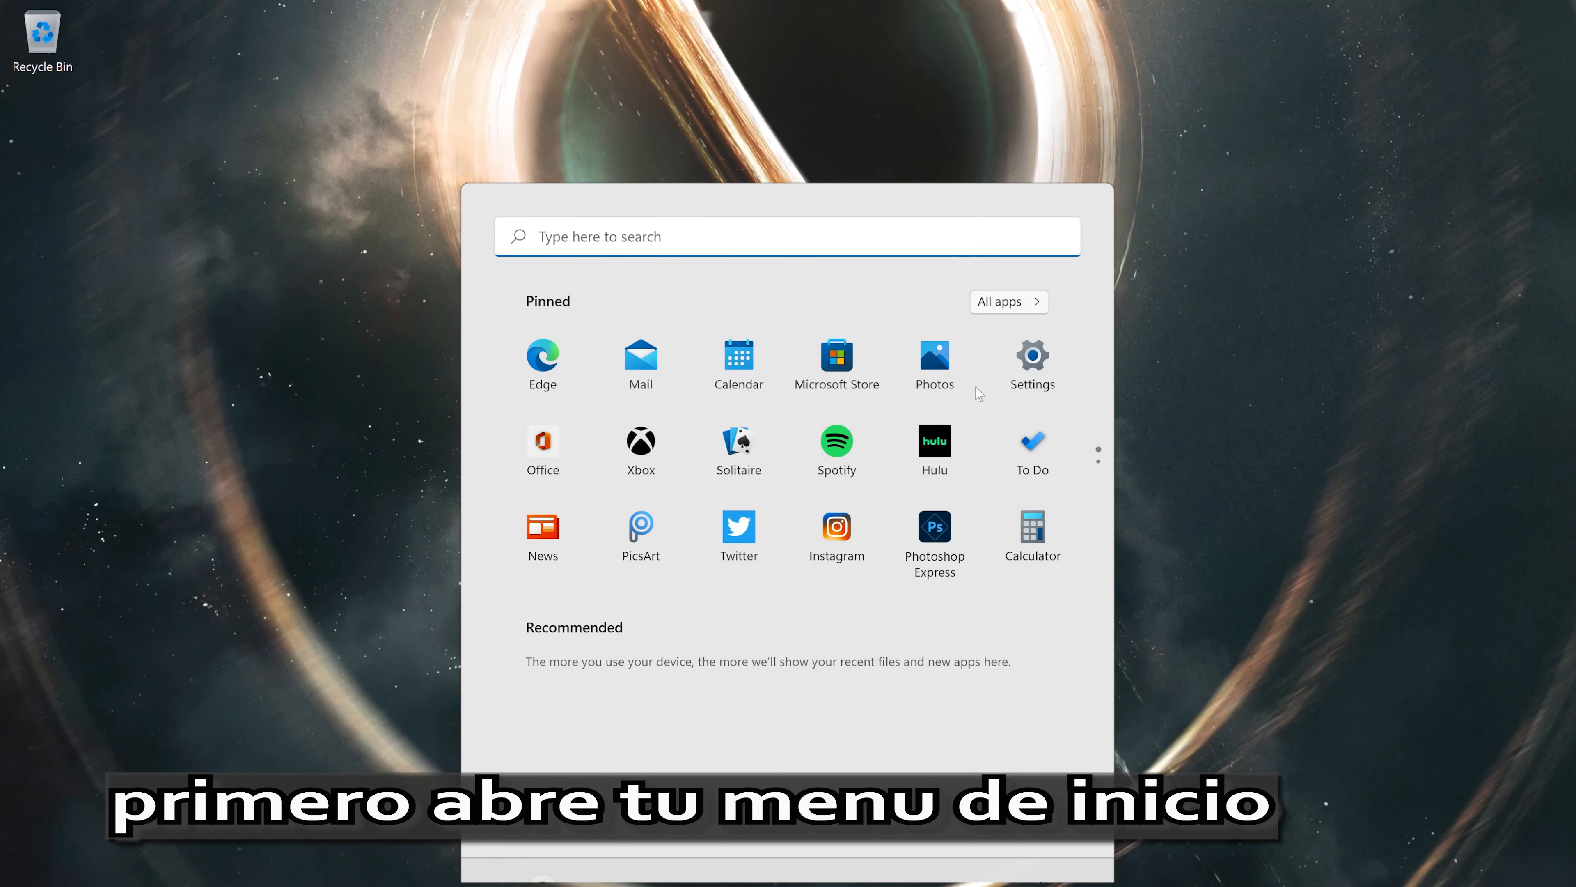
click(1027, 393)
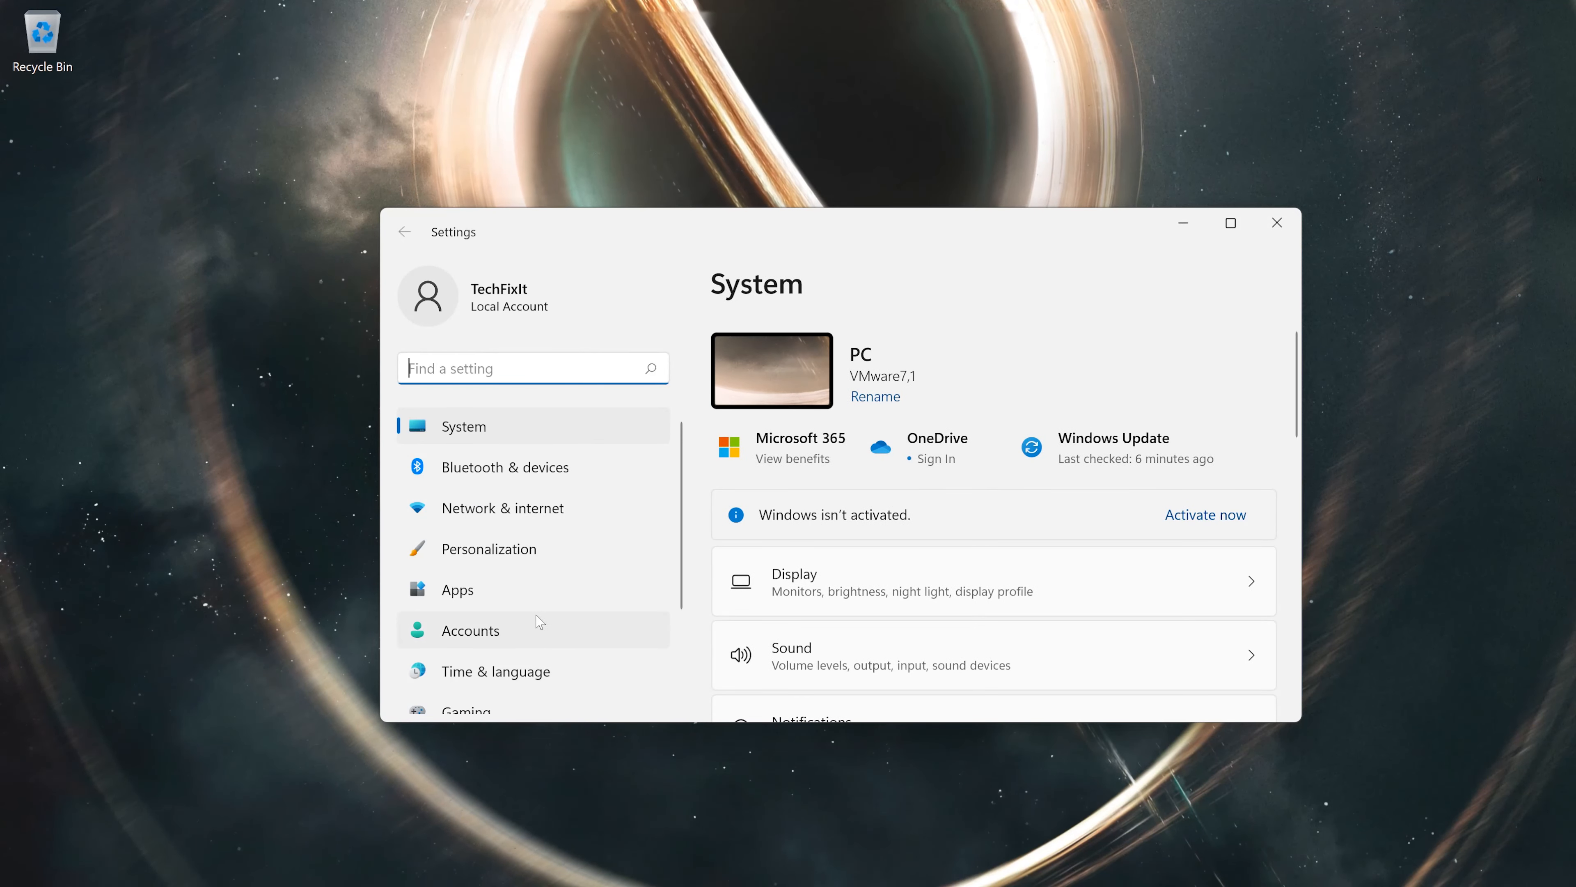
scroll(535, 651, down, 3)
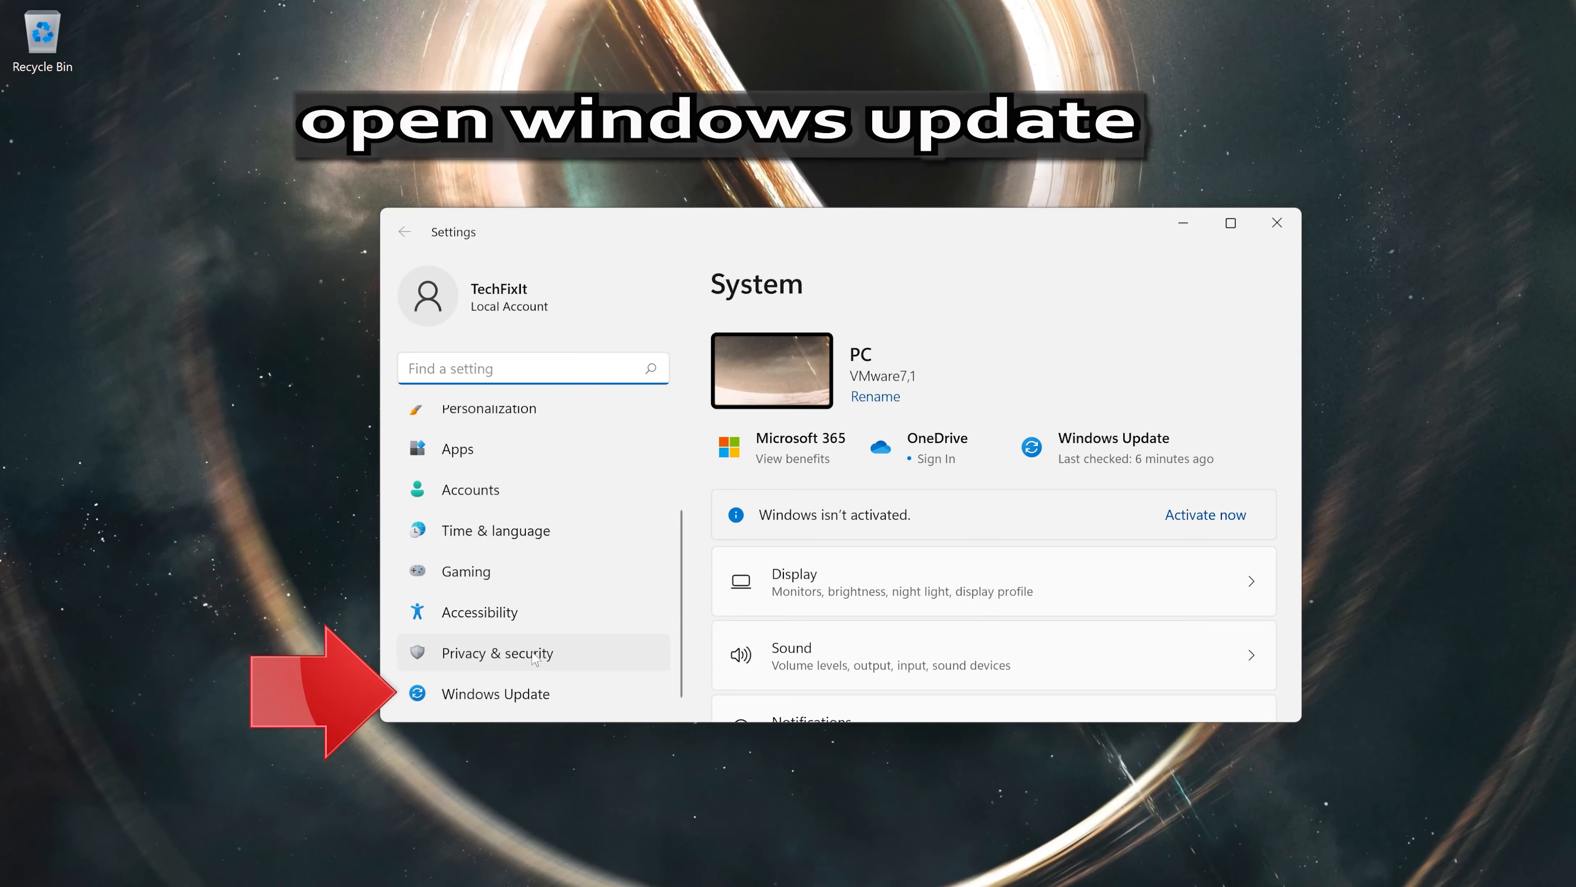
click(554, 695)
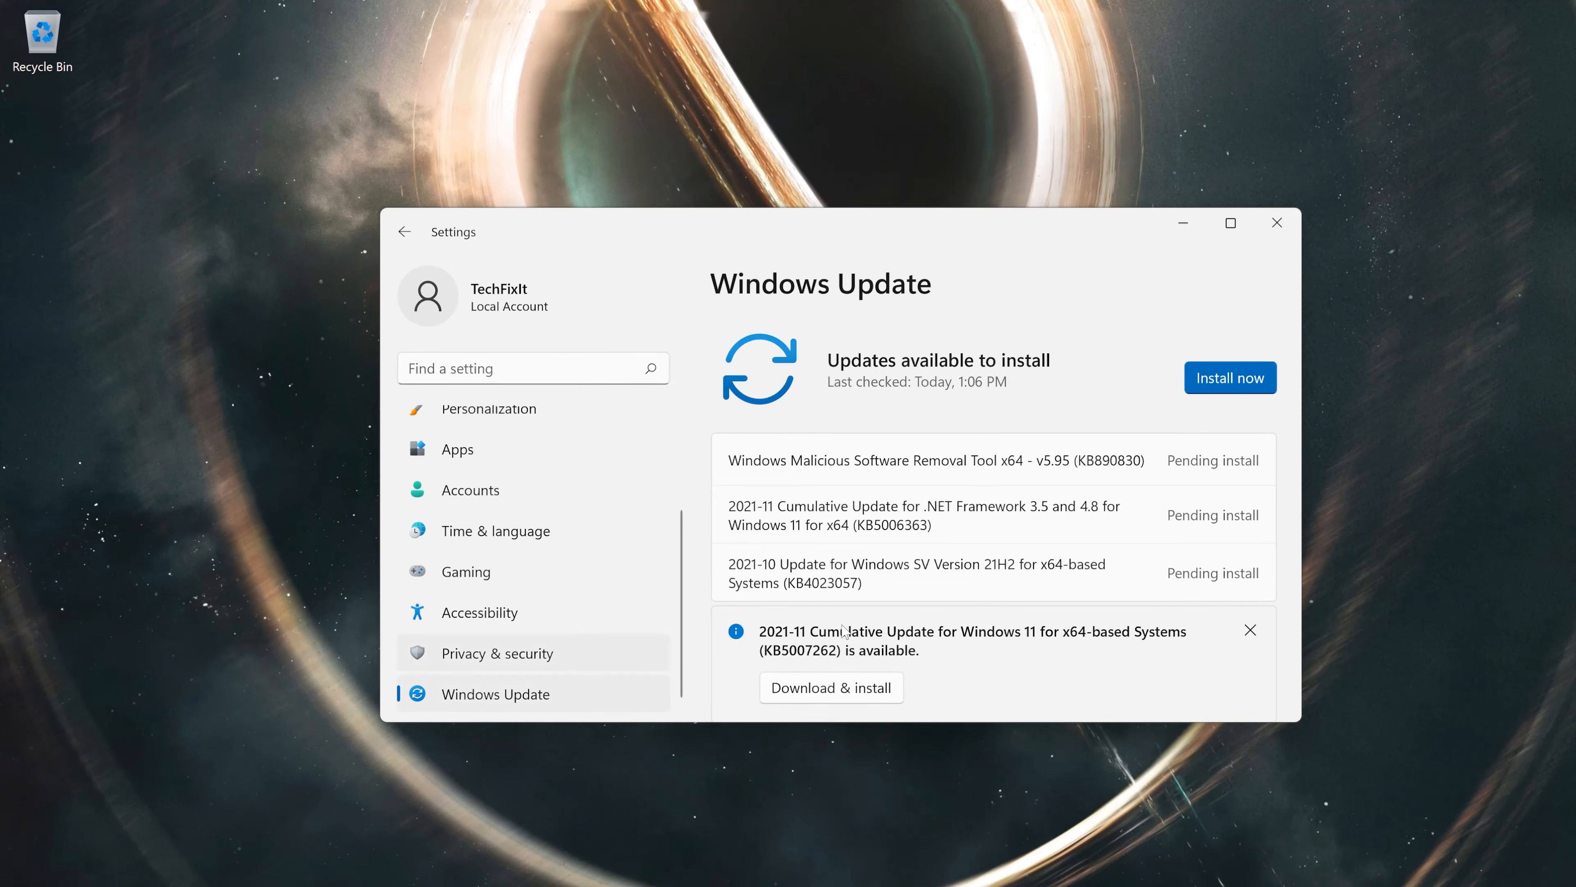
scroll(844, 627, down, 5)
scroll(877, 630, down, 2)
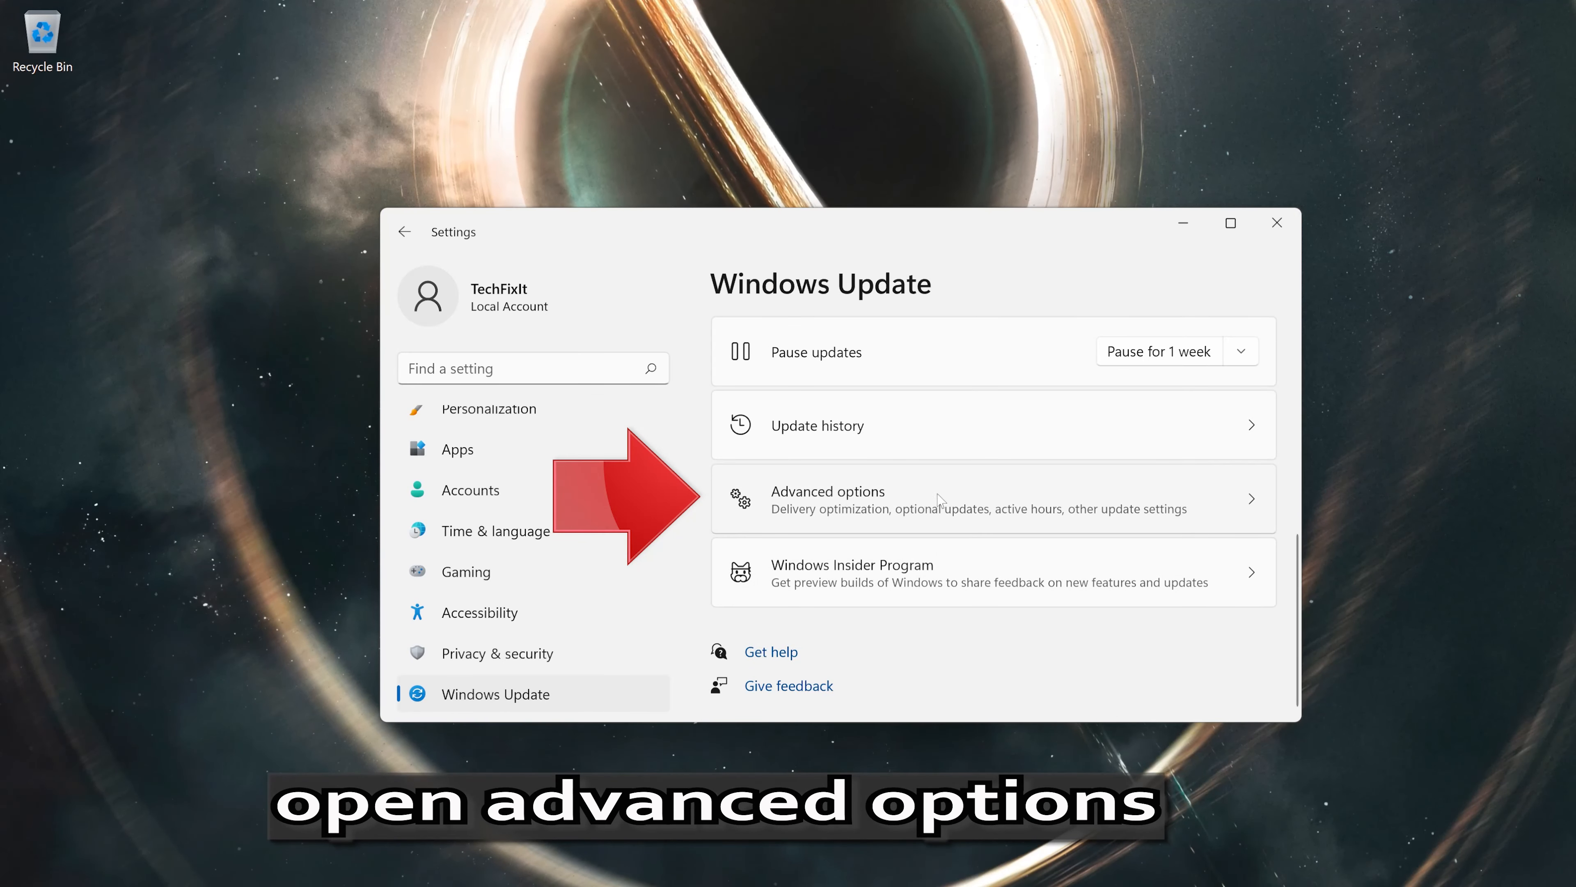
click(907, 514)
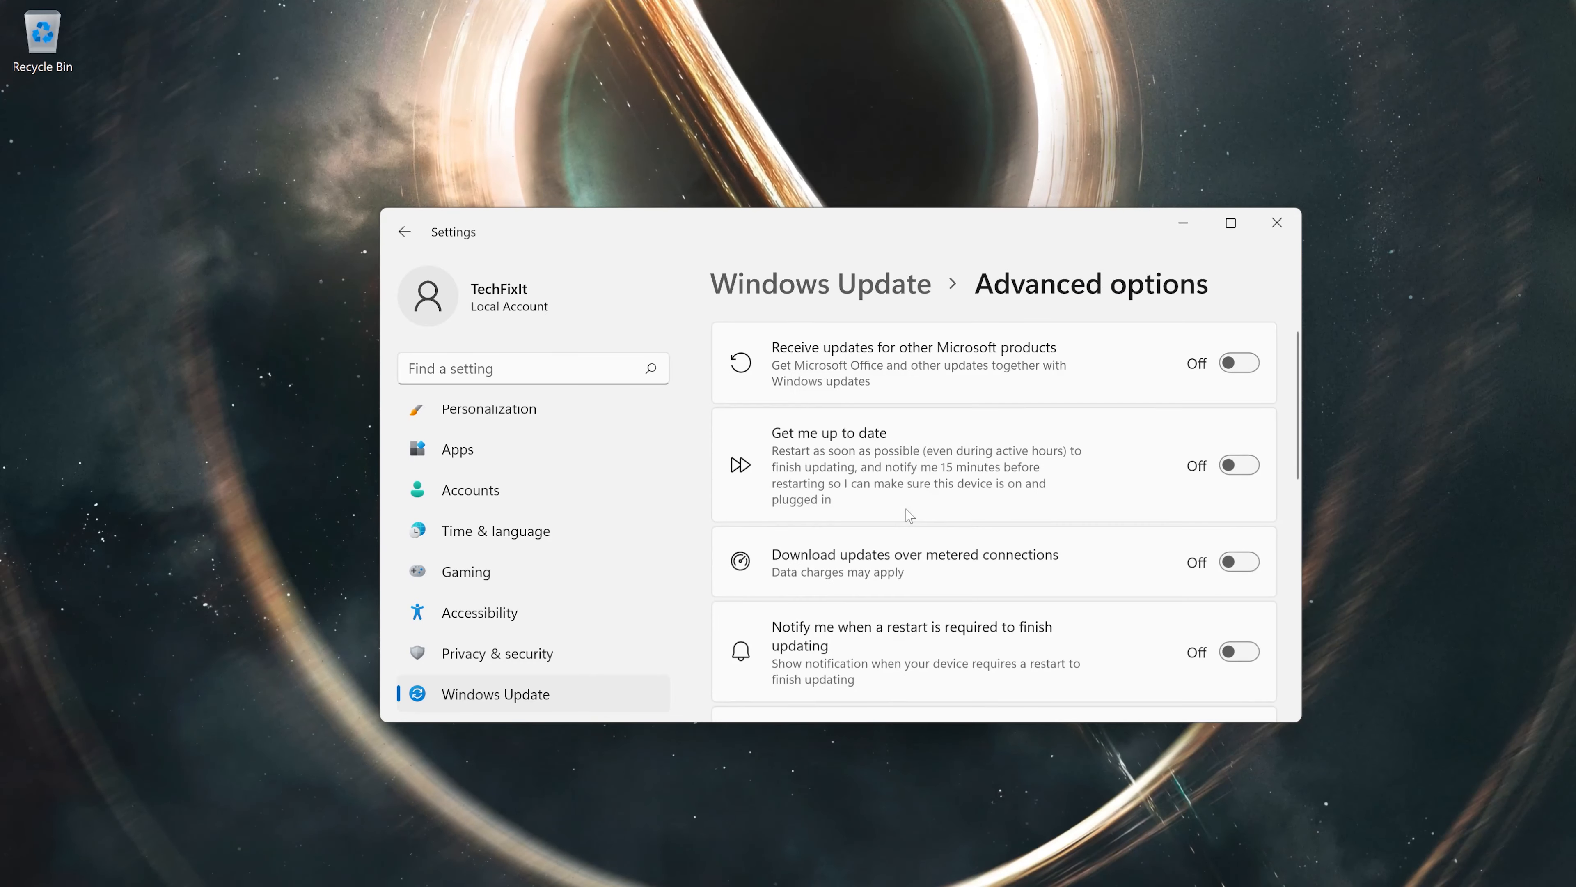
- Open the Recovery settings and restart the PC into Advanced startup, confirming the restart
scroll(909, 515, down, 10)
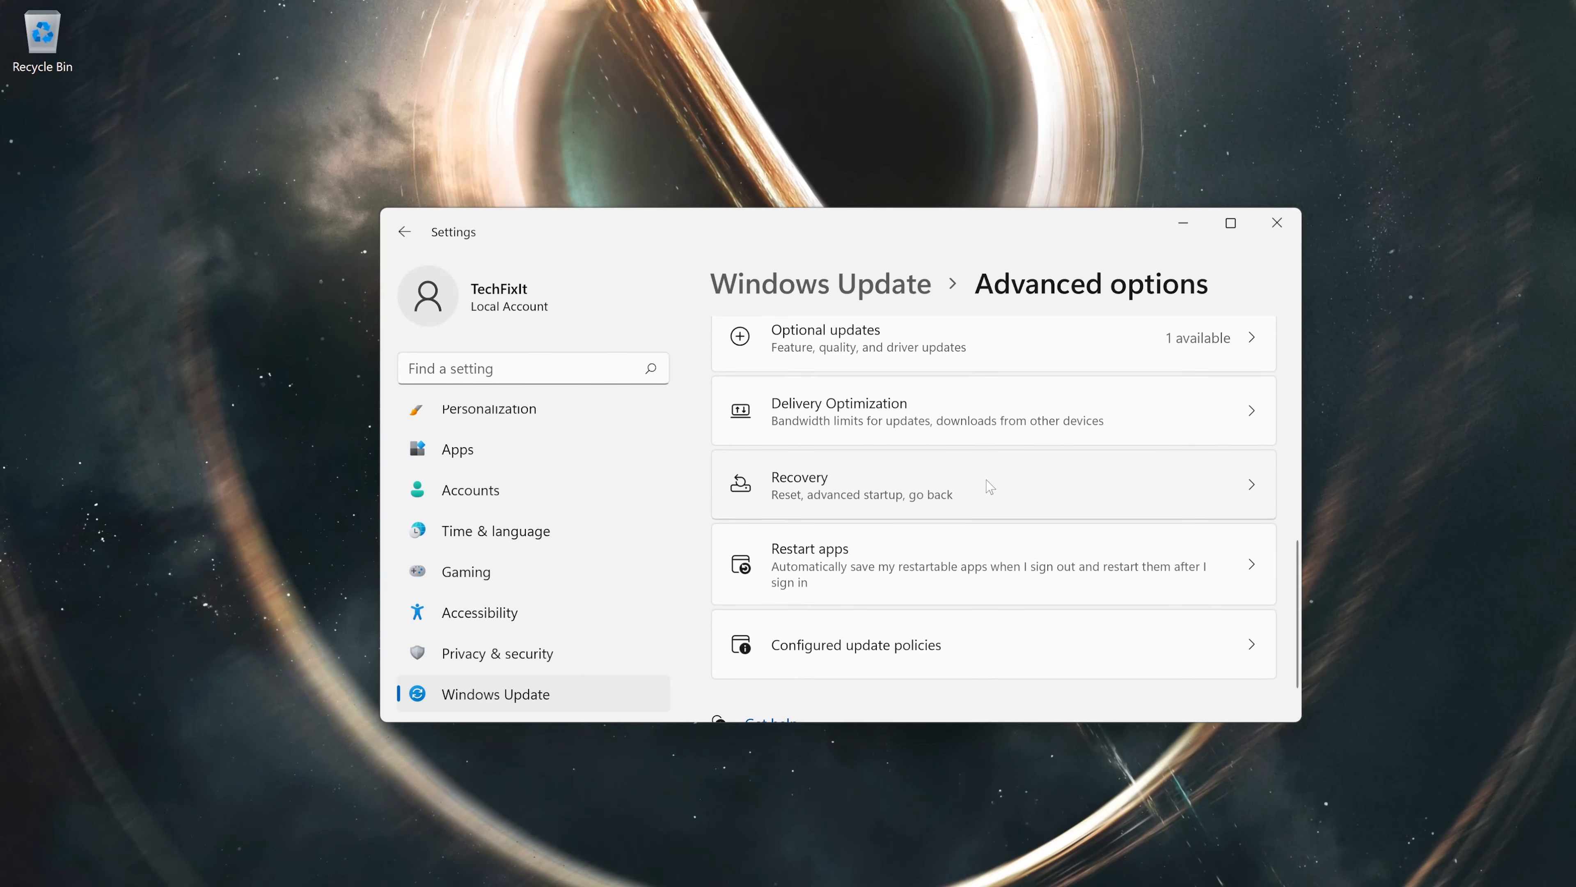
click(947, 493)
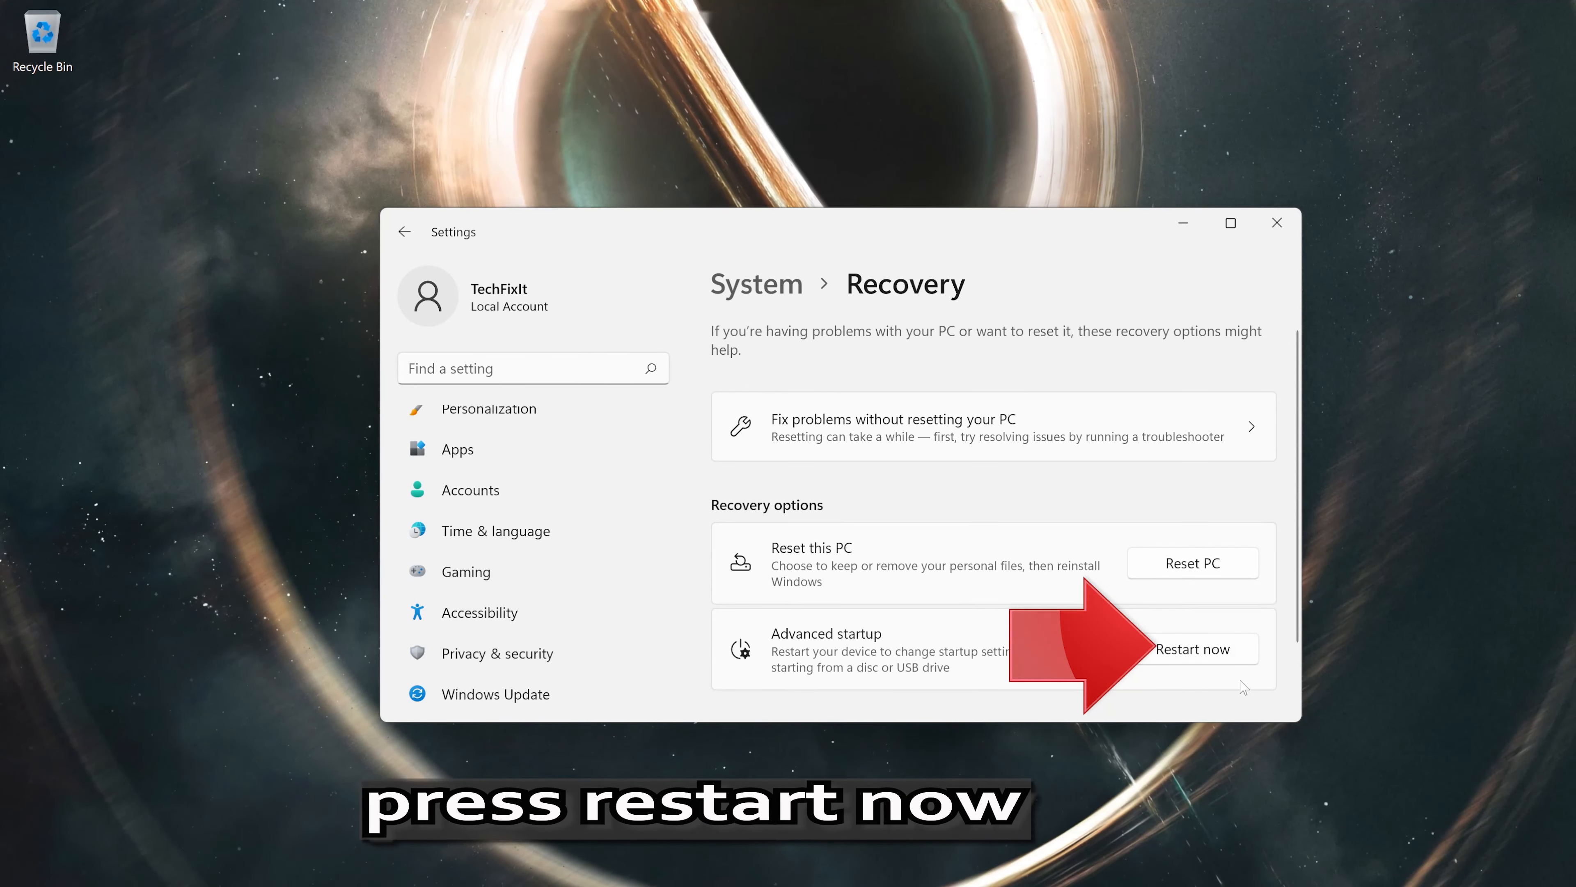
click(1195, 651)
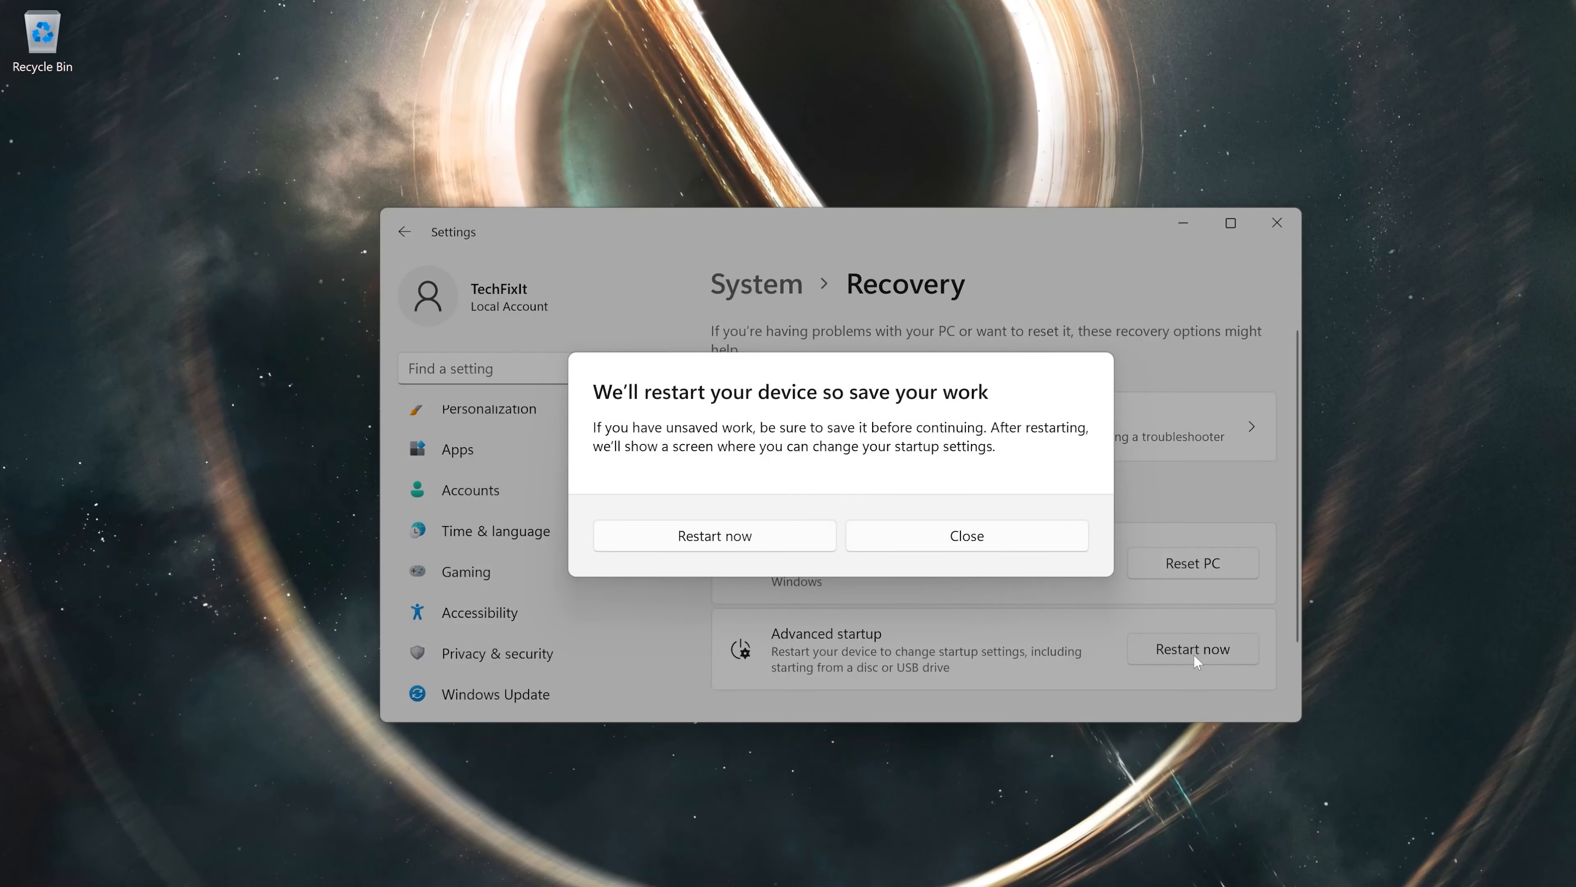
click(747, 538)
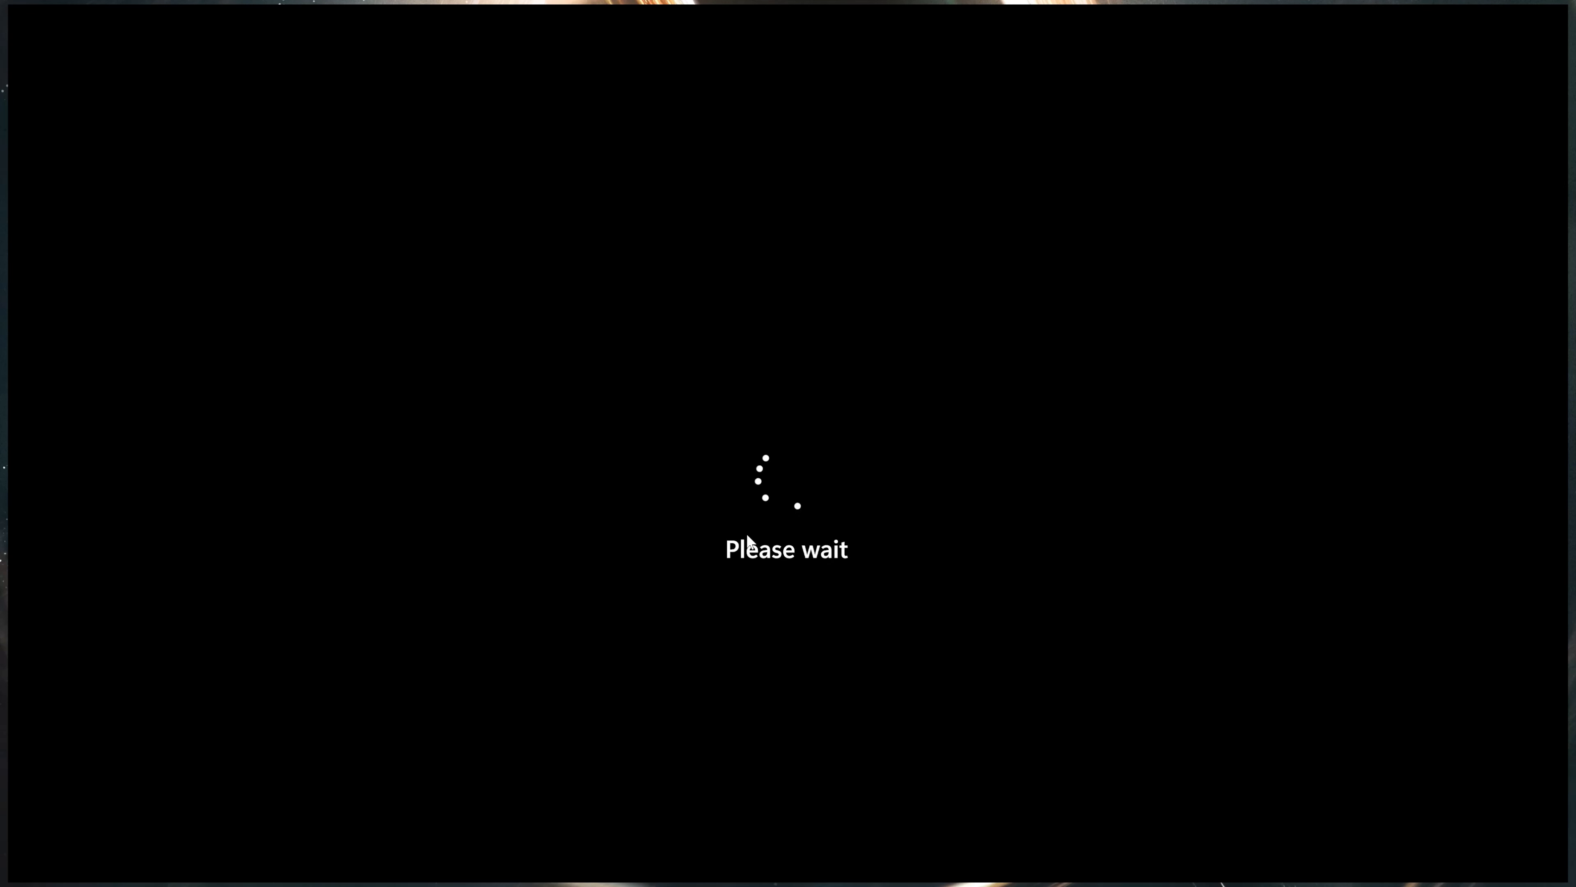